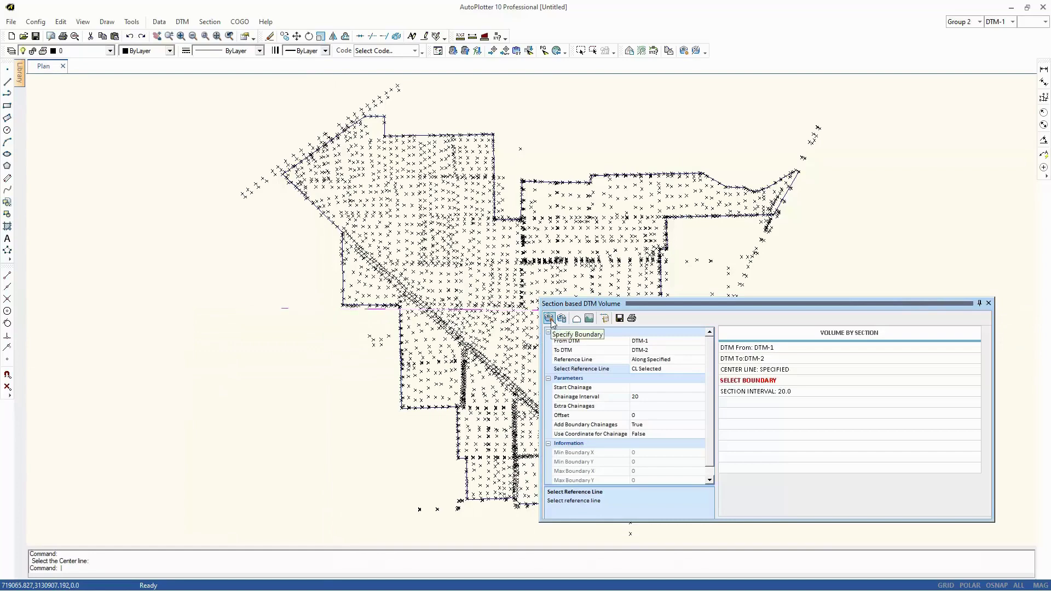
Step: Specify the closed site outline as the boundary for the section-based DTM volume
click(549, 319)
scroll(516, 214, up, 4)
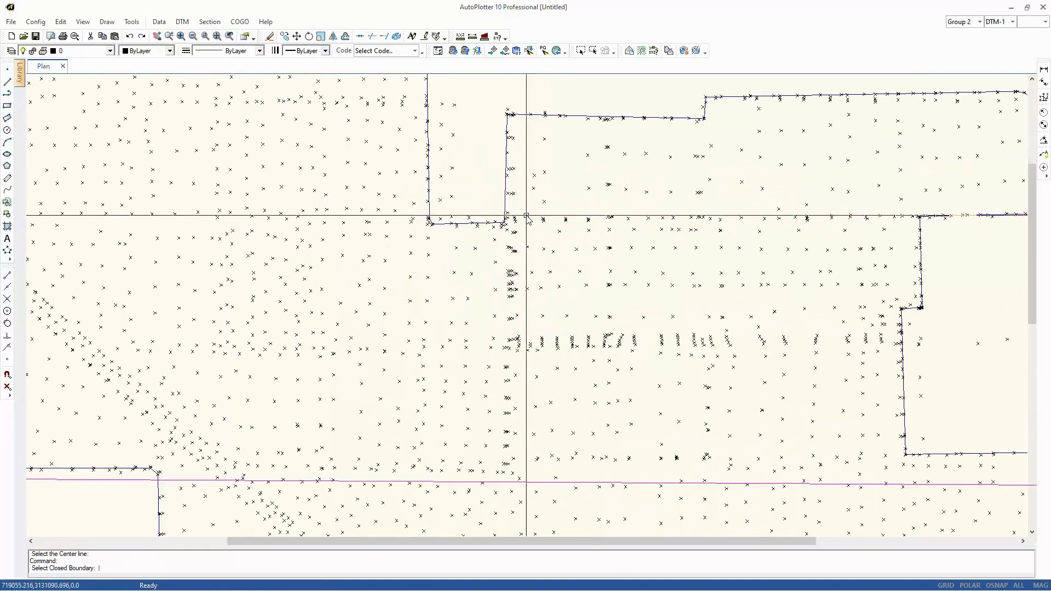
click(505, 208)
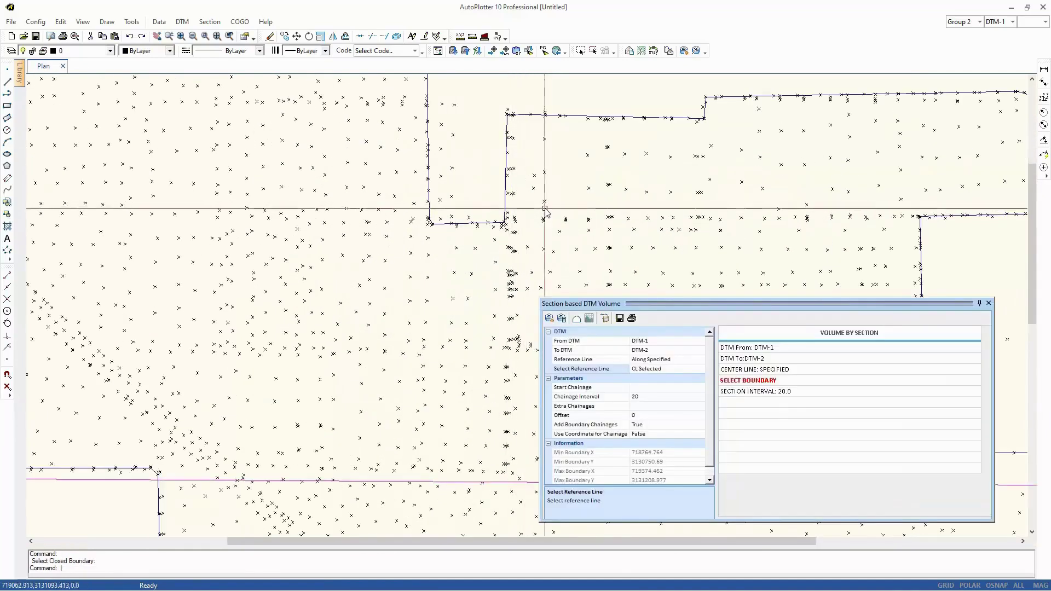
scroll(522, 218, down, 3)
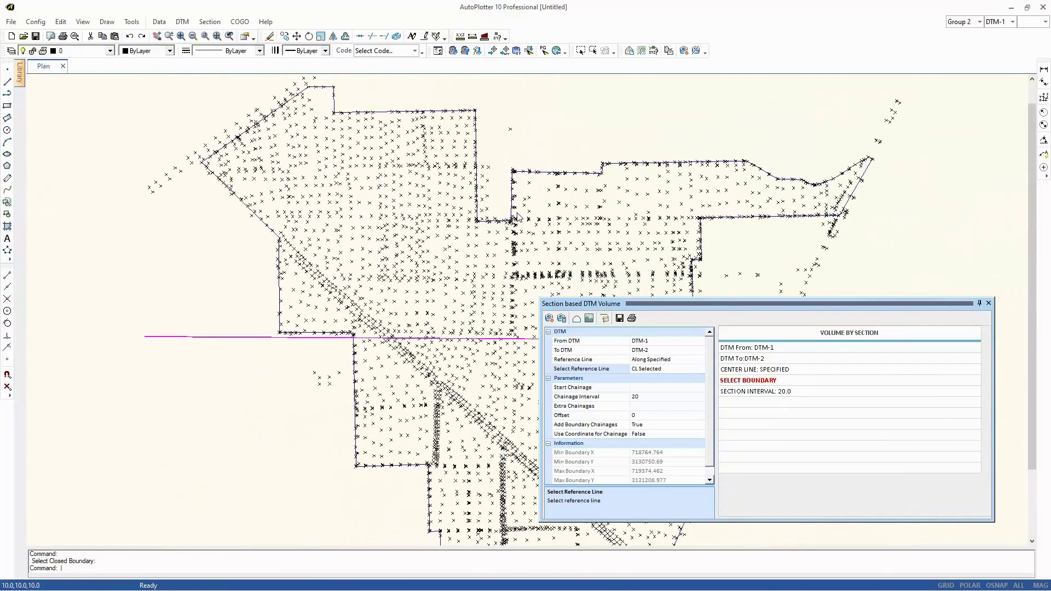
Step: Set the chainage interval to 5, set Add Boundary Chainages to False, and calculate the section-based volume for its cut and fill totals
click(619, 398)
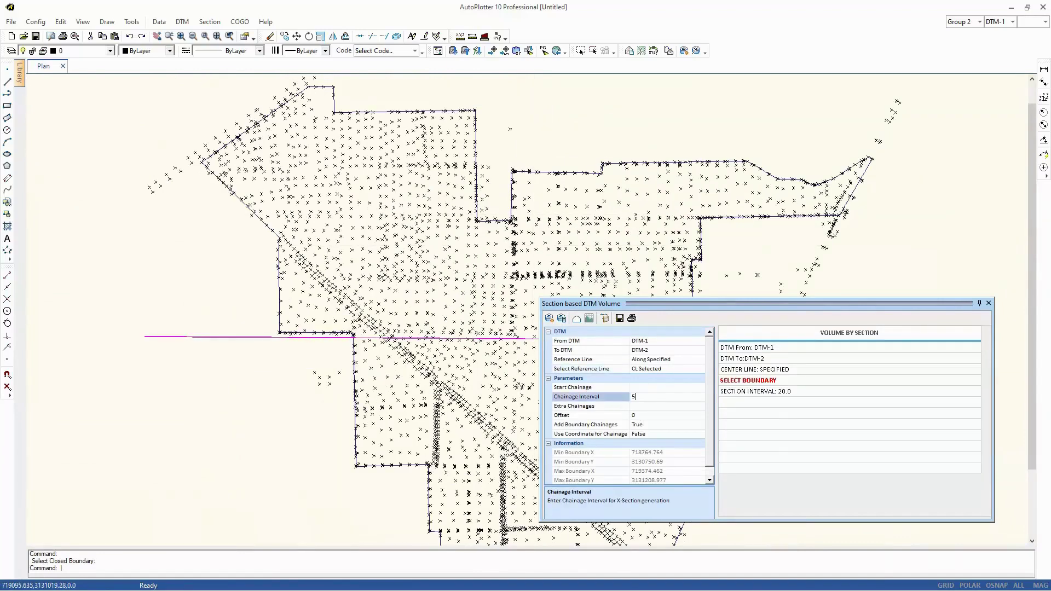
click(614, 426)
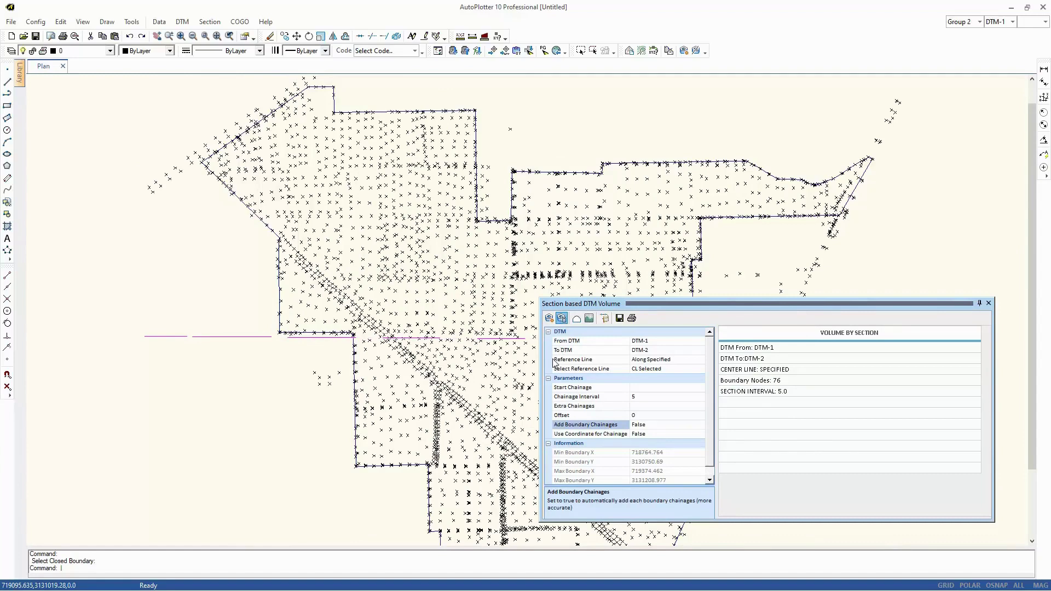
scroll(403, 316, down, 2)
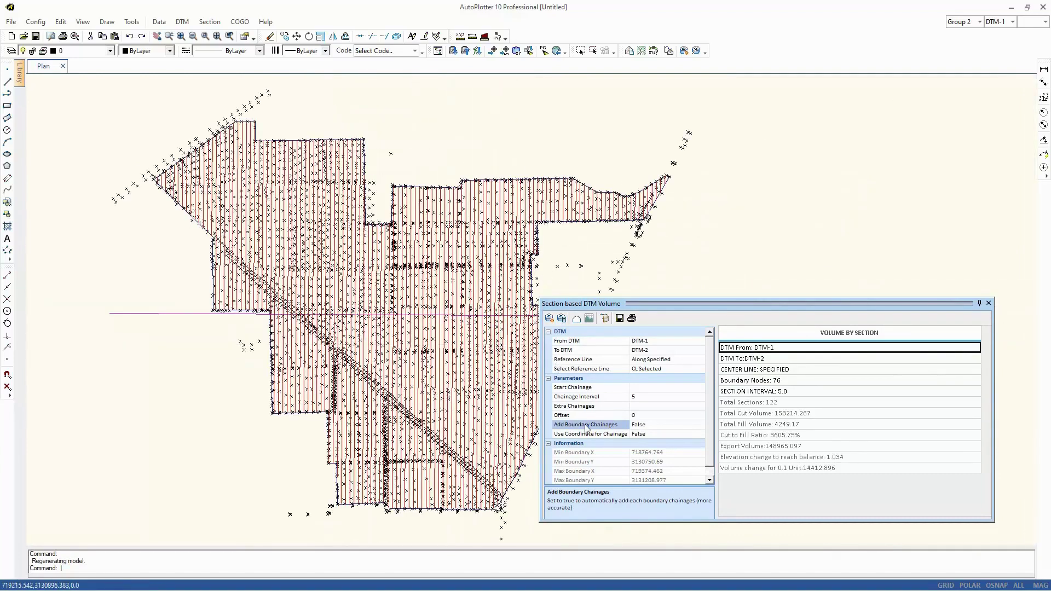
click(753, 415)
click(753, 427)
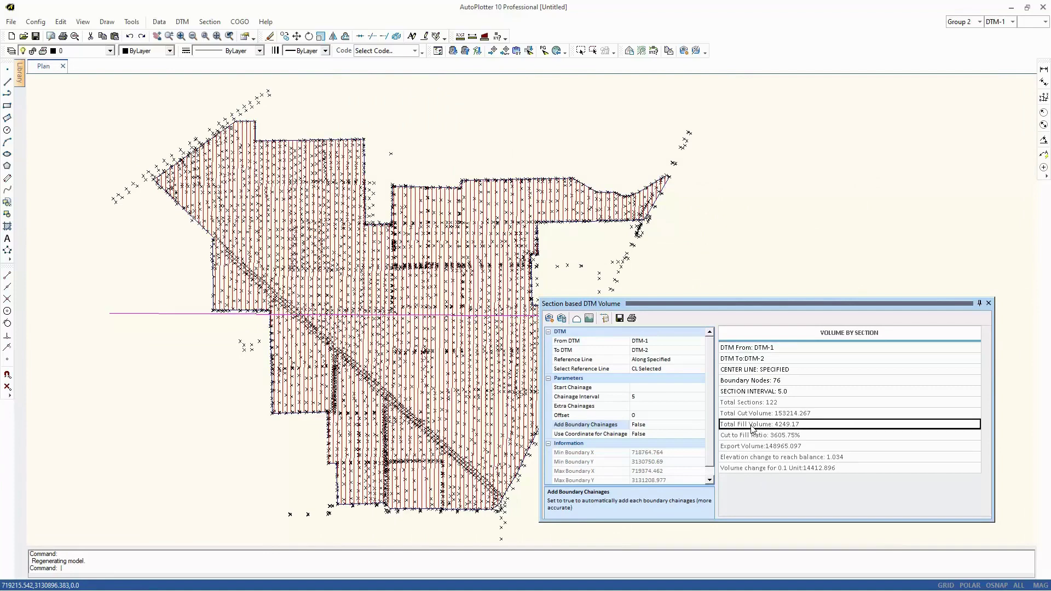
Step: Review the terrain cross-sections and their cut/fill area tables up to chainage 85, and close the section view
click(577, 320)
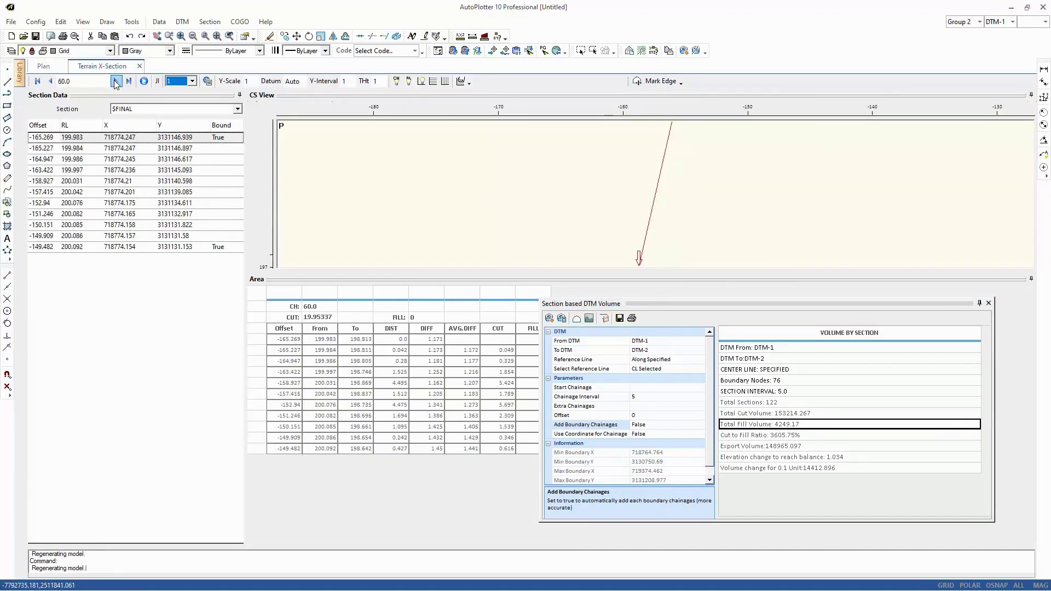
click(117, 82)
click(116, 82)
click(116, 81)
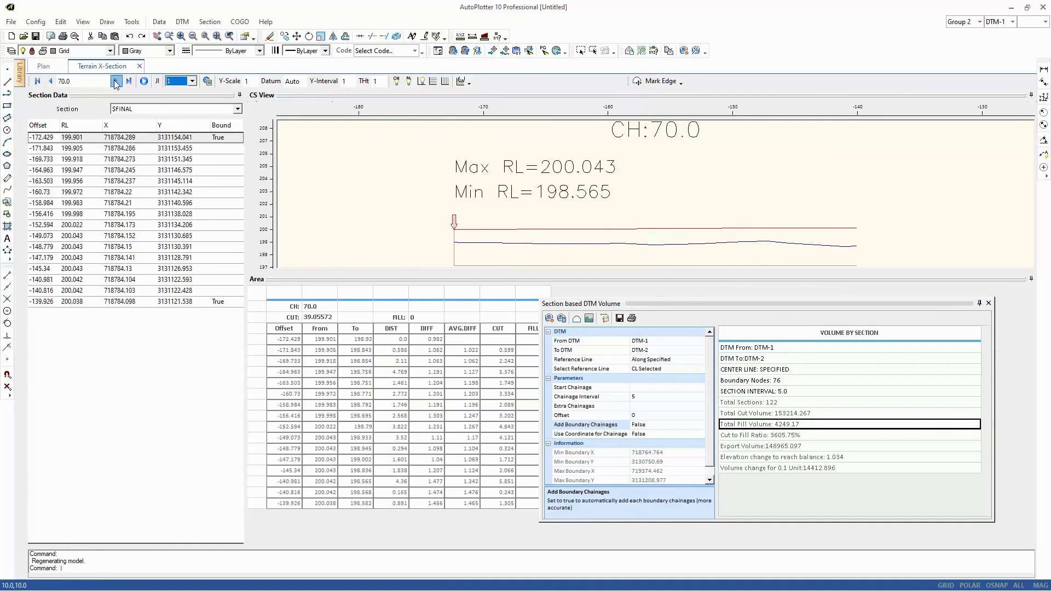
click(116, 82)
click(116, 82)
click(116, 82)
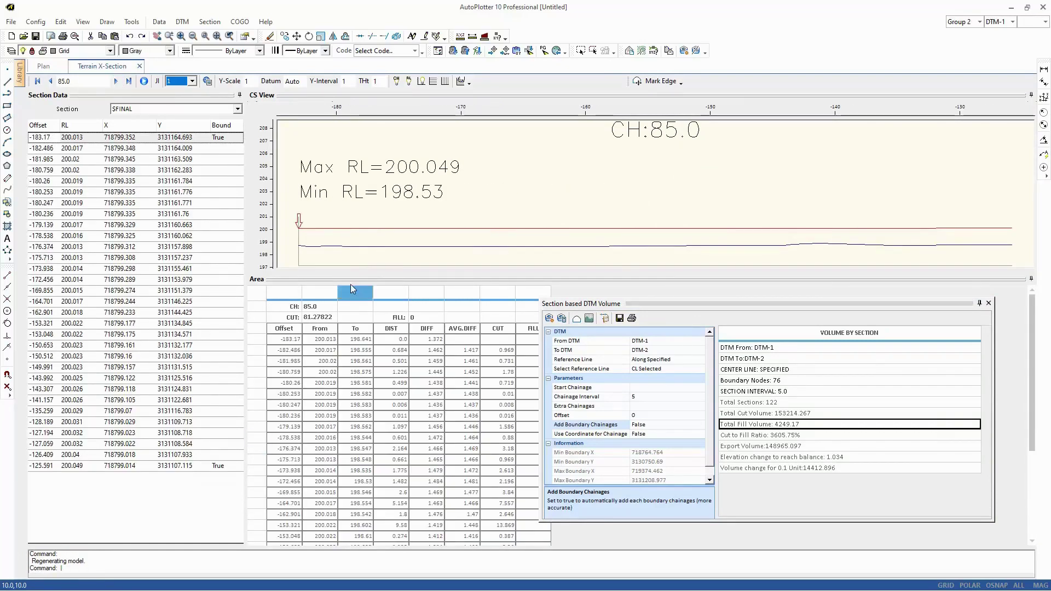
click(140, 66)
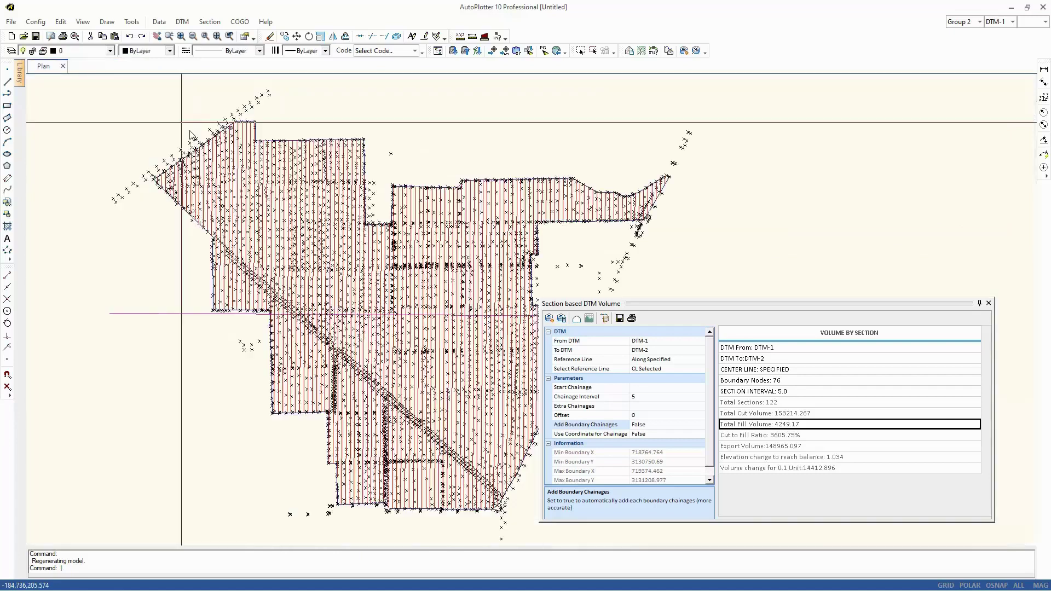
Step: Open the longitudinal section of the volume calculation and examine the two surface lines along the chainages
click(589, 318)
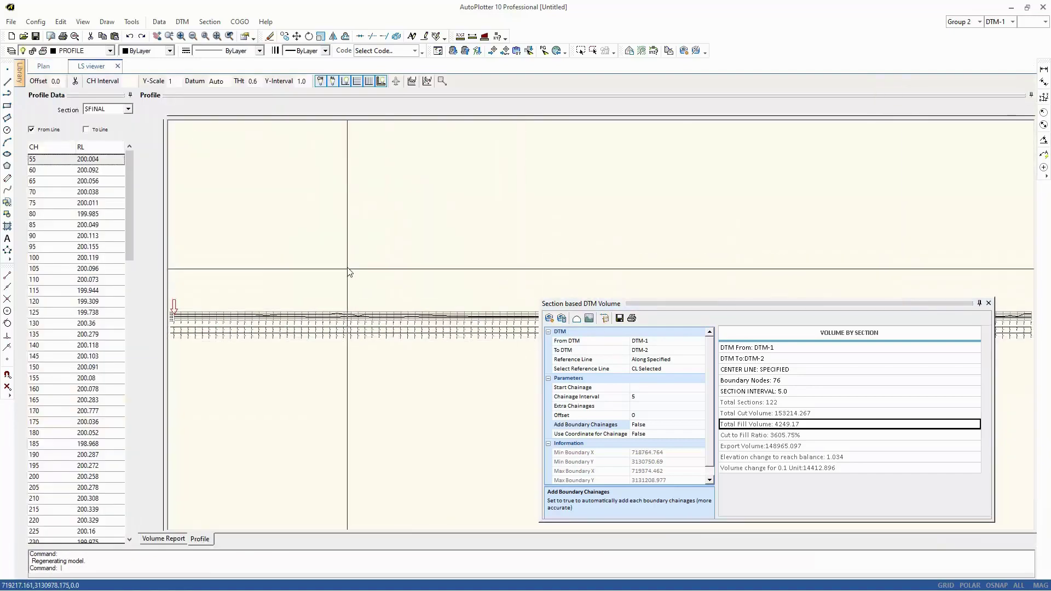
scroll(307, 317, up, 5)
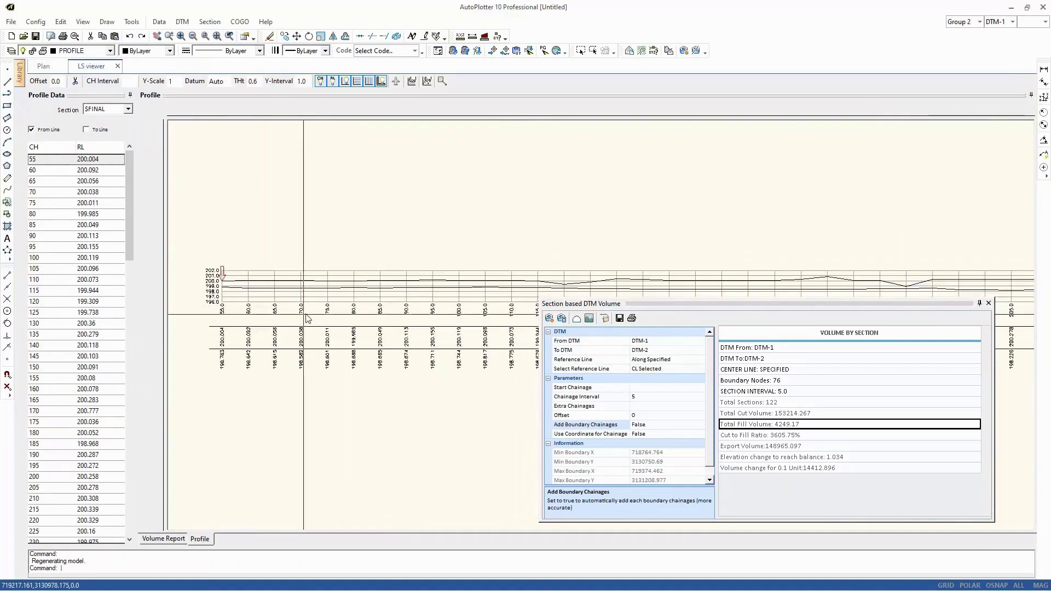
scroll(307, 317, up, 3)
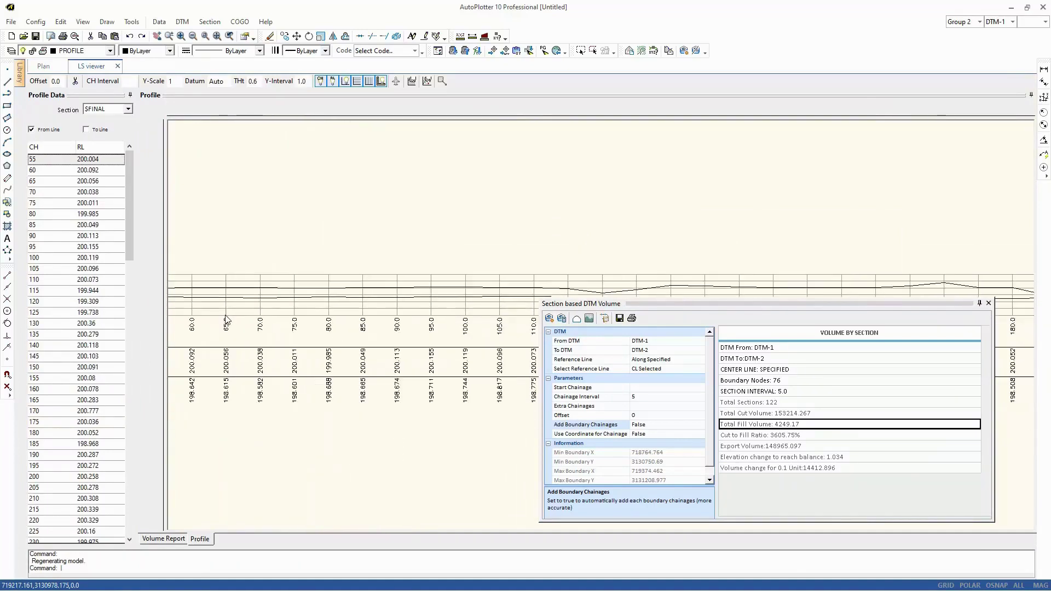
scroll(244, 316, down, 5)
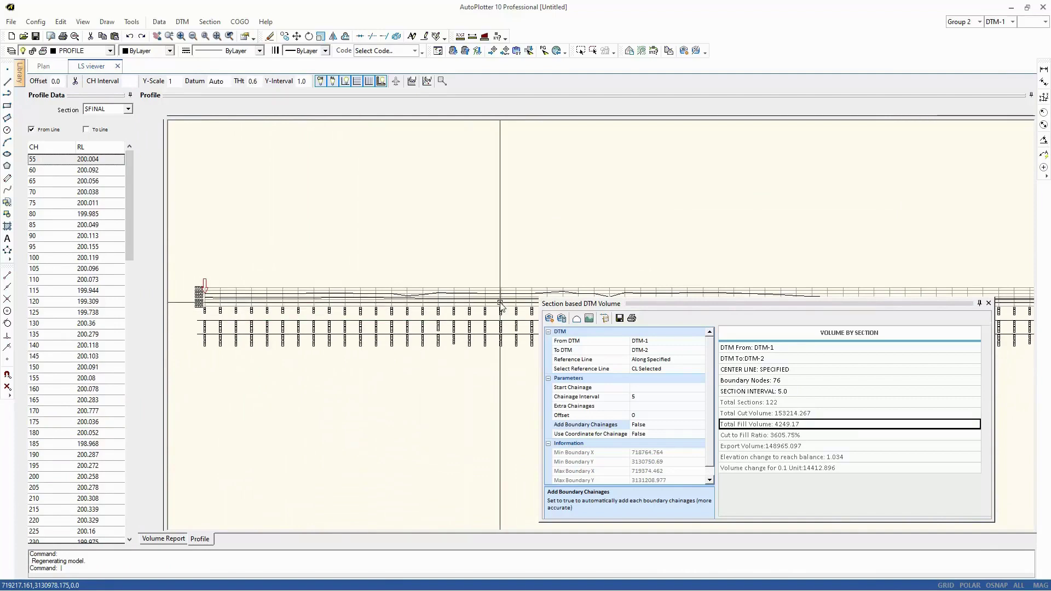
scroll(501, 307, up, 3)
Step: Review the chainage-wise volume report down to the cumulative cut and fill in its last row, and close the viewer
click(164, 539)
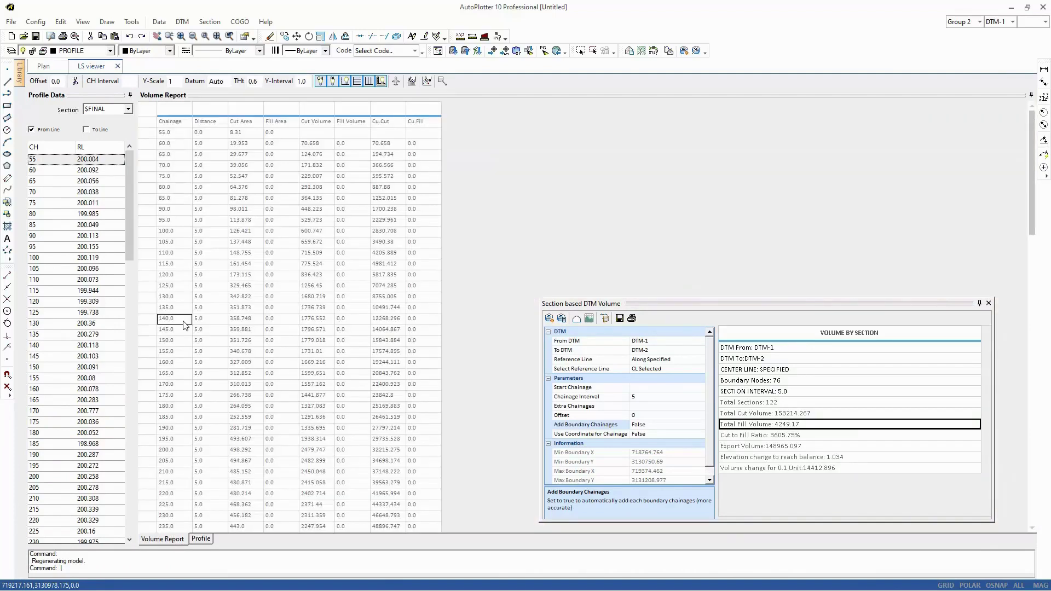
scroll(314, 352, down, 20)
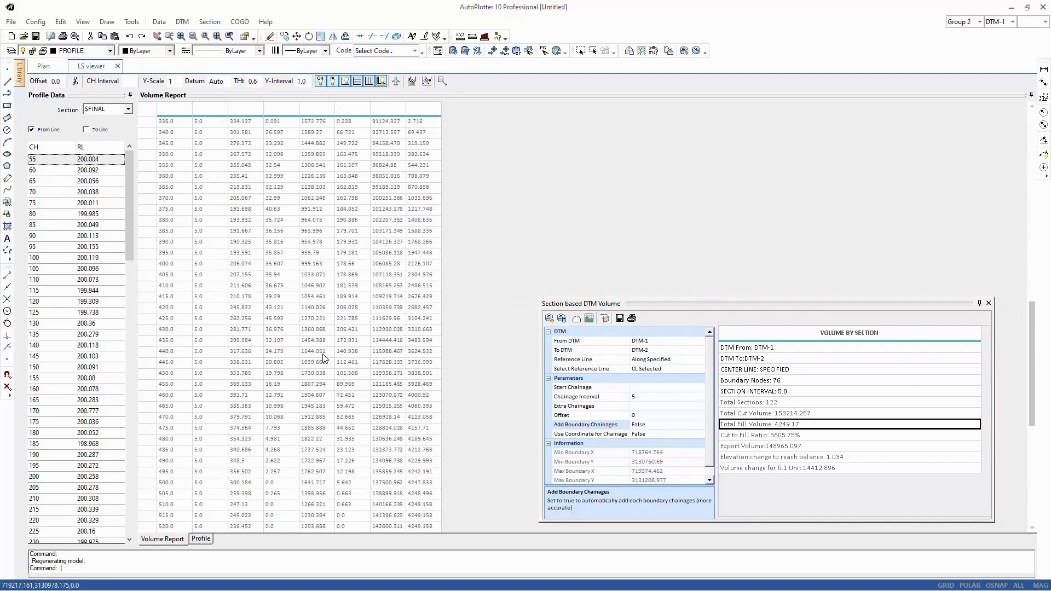
scroll(323, 358, down, 3)
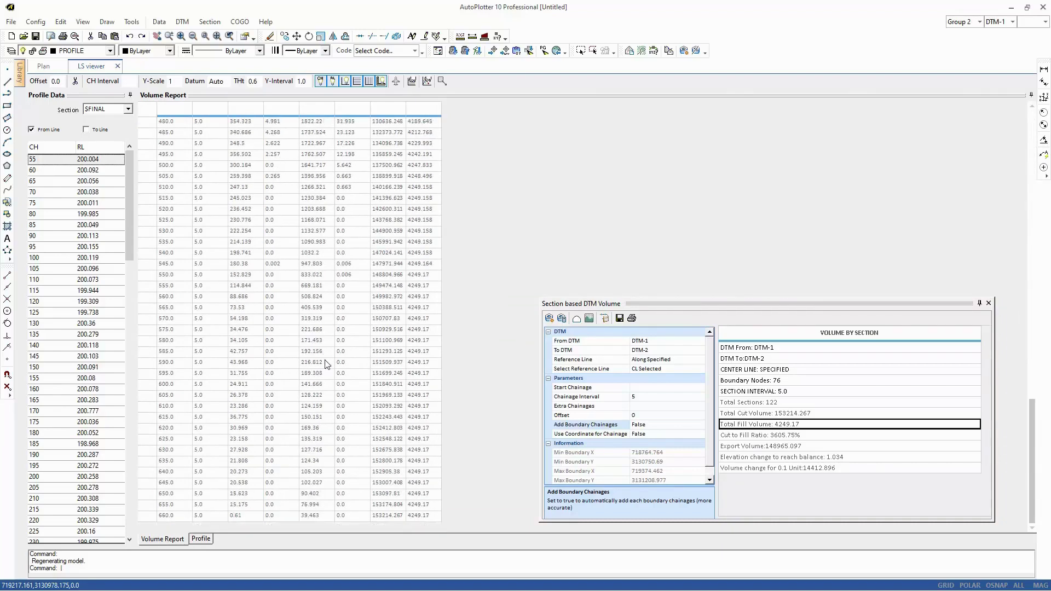
click(341, 517)
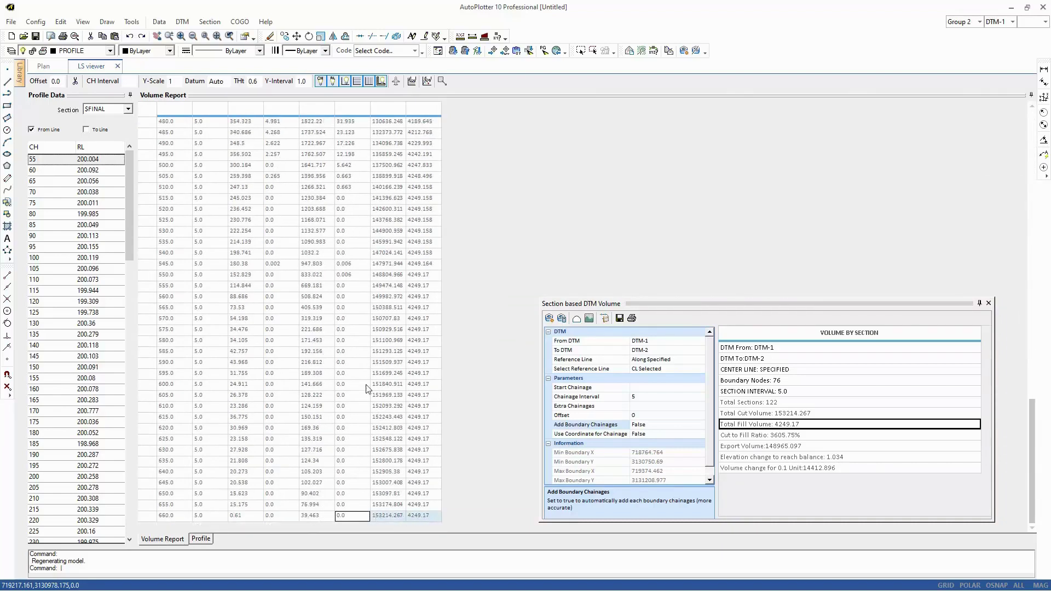
click(117, 66)
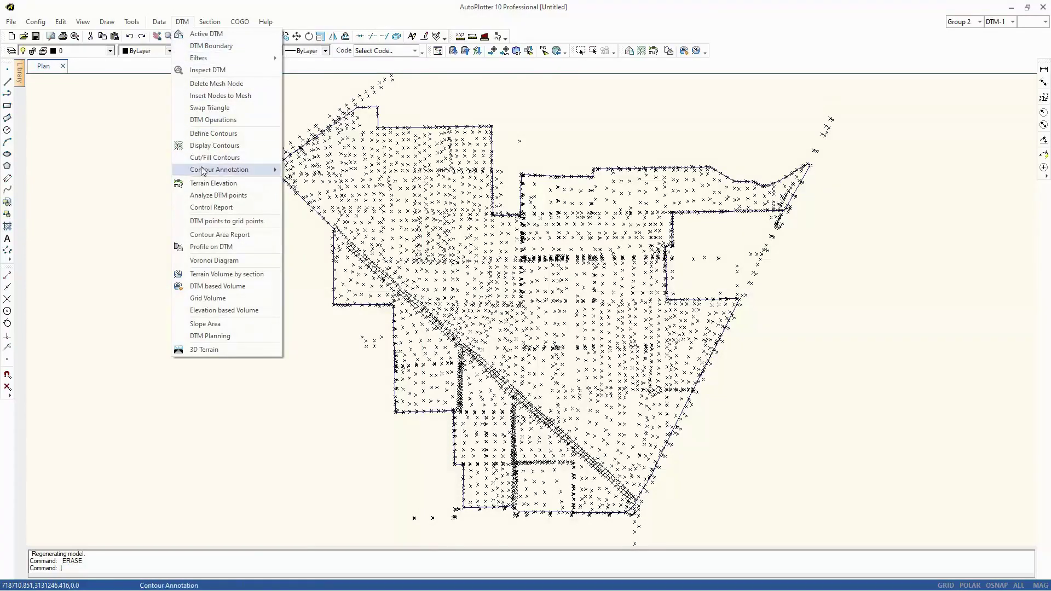
Step: Calculate the DTM based volume from DTM-1 to DTM-2
click(227, 289)
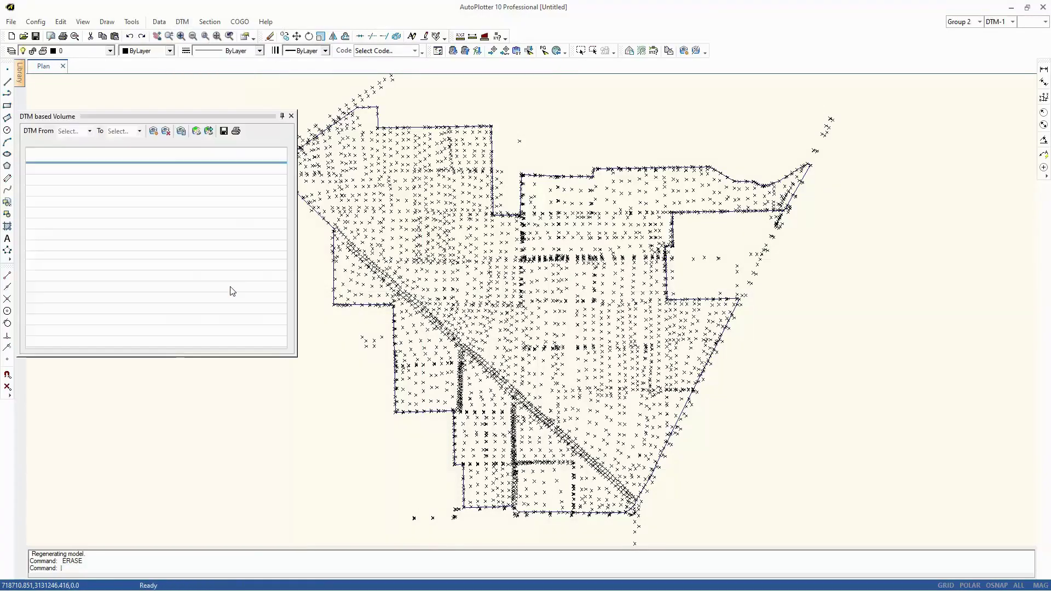
drag(181, 116, 211, 265)
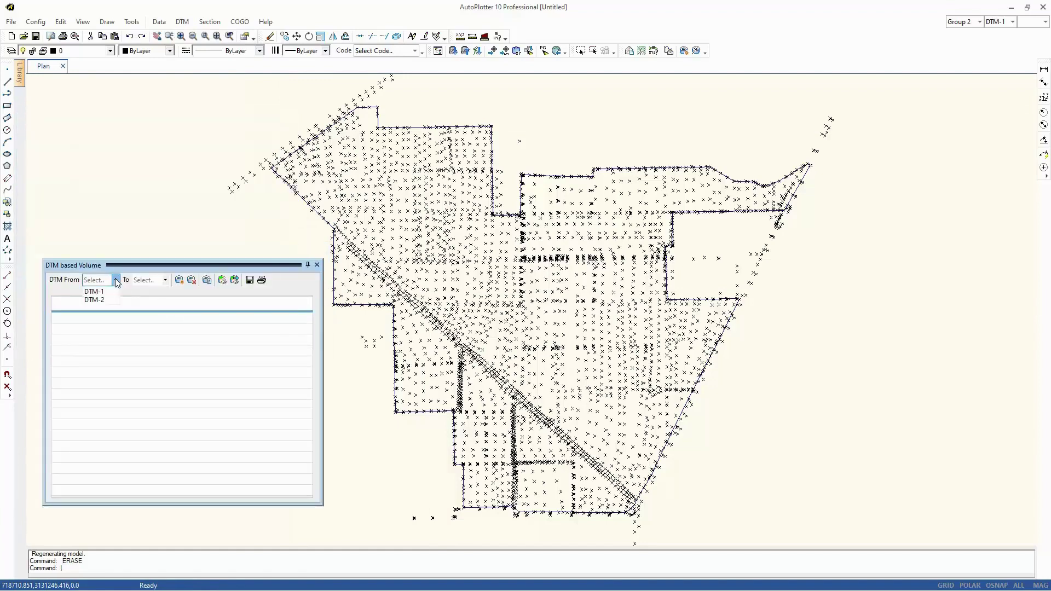
click(110, 293)
click(166, 281)
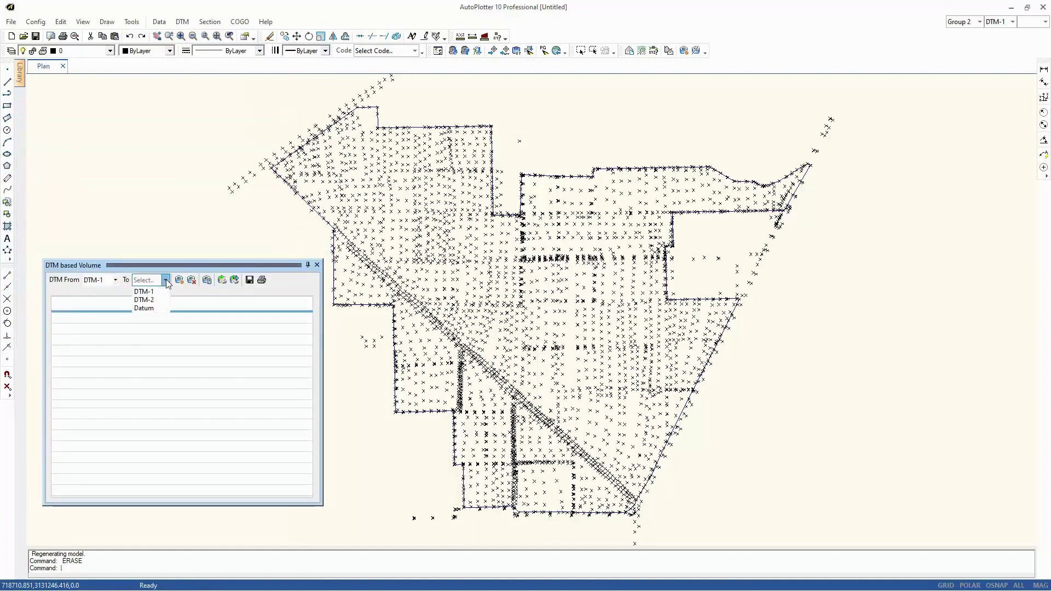
click(155, 300)
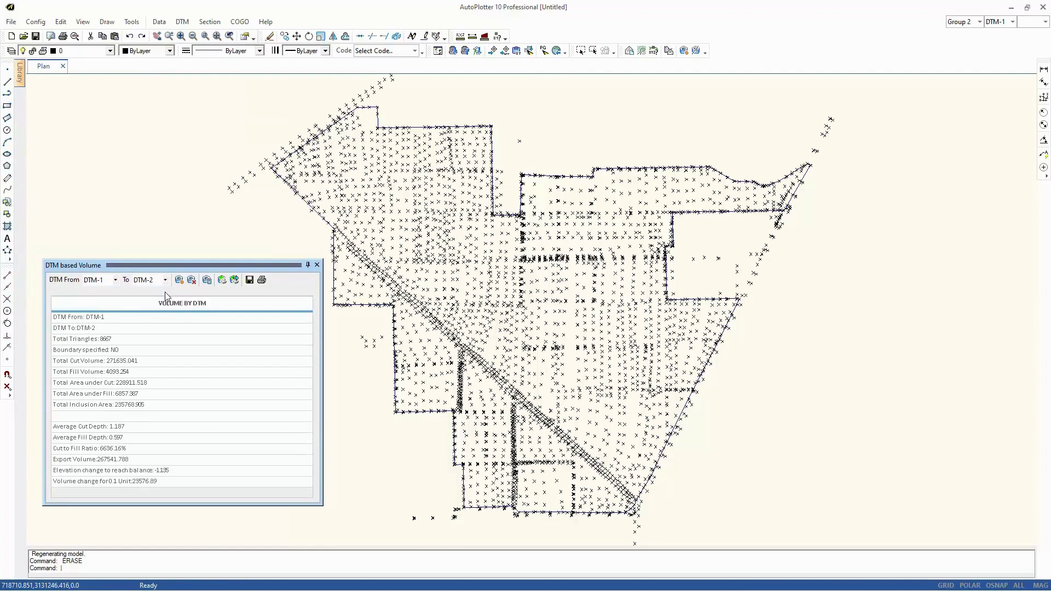
Step: Limit the DTM based volume to the closed site boundary and check the total cut and fill volumes
click(179, 280)
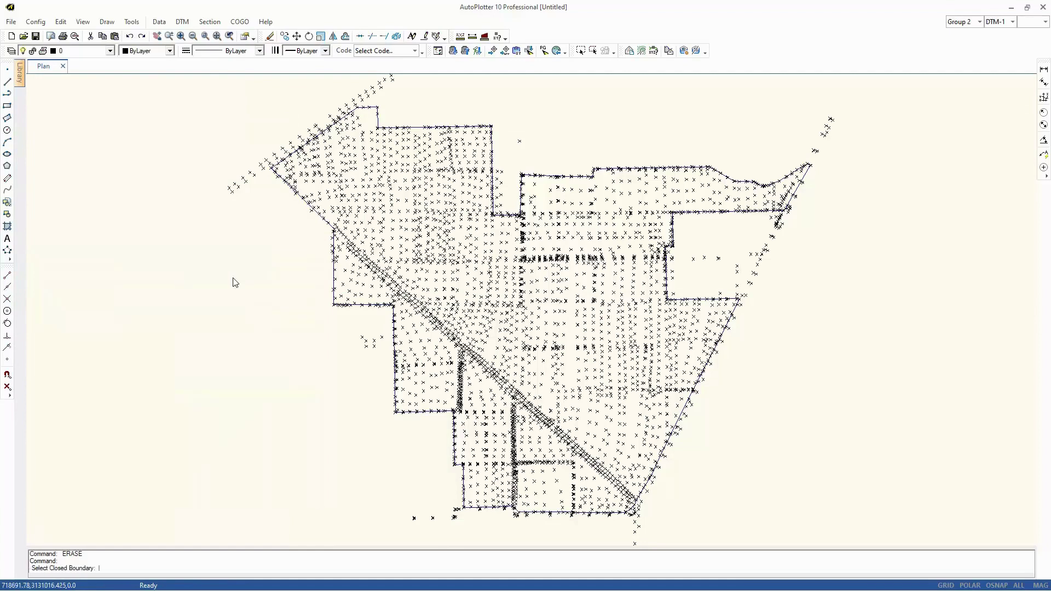
click(415, 127)
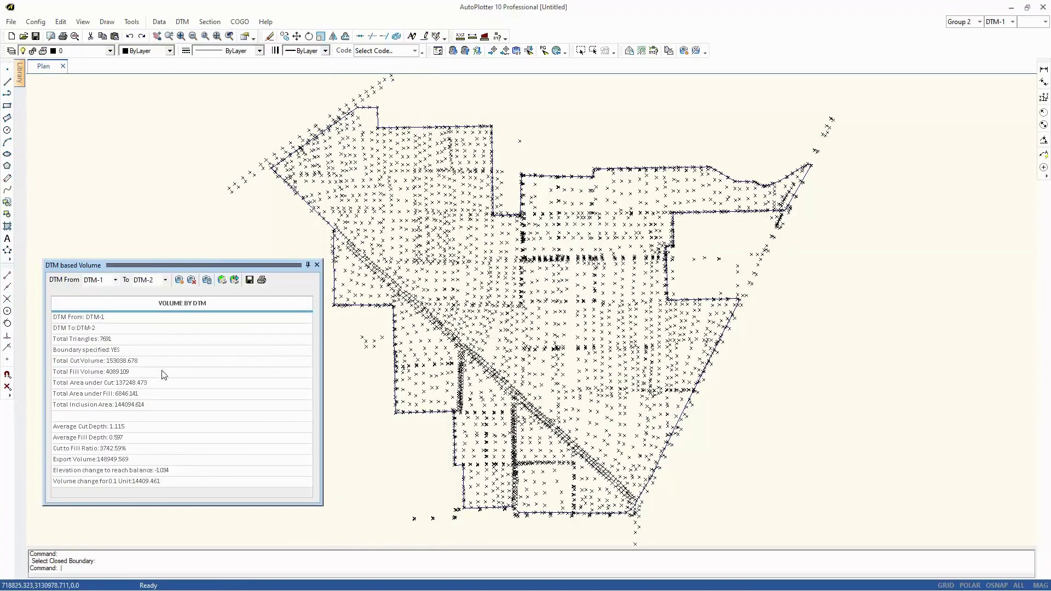
click(84, 364)
click(86, 373)
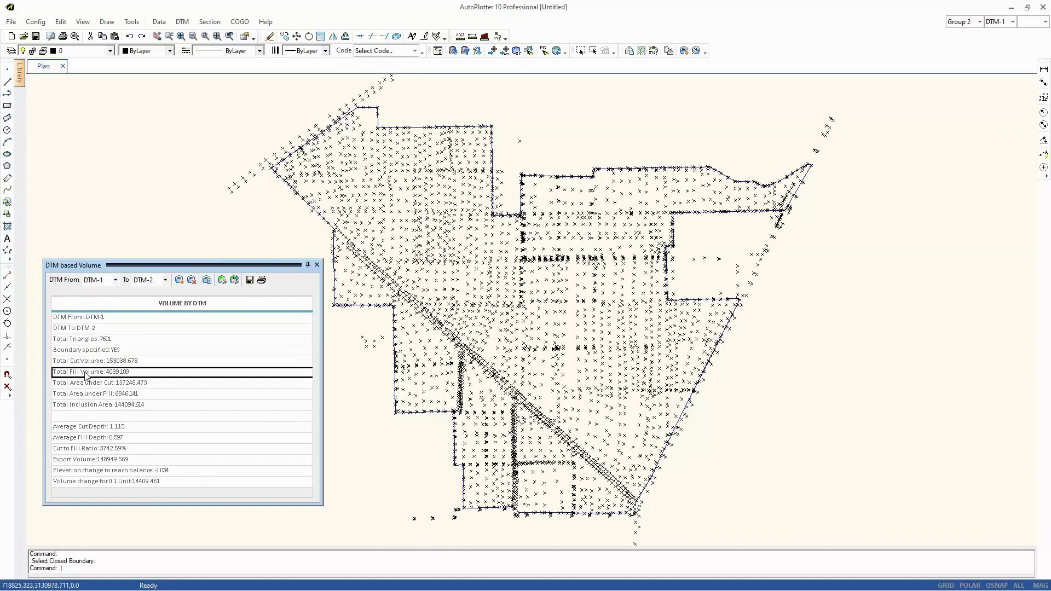
Step: Display the cut and fill areas in the plan and compare them with the reported areas under fill and cut
click(221, 281)
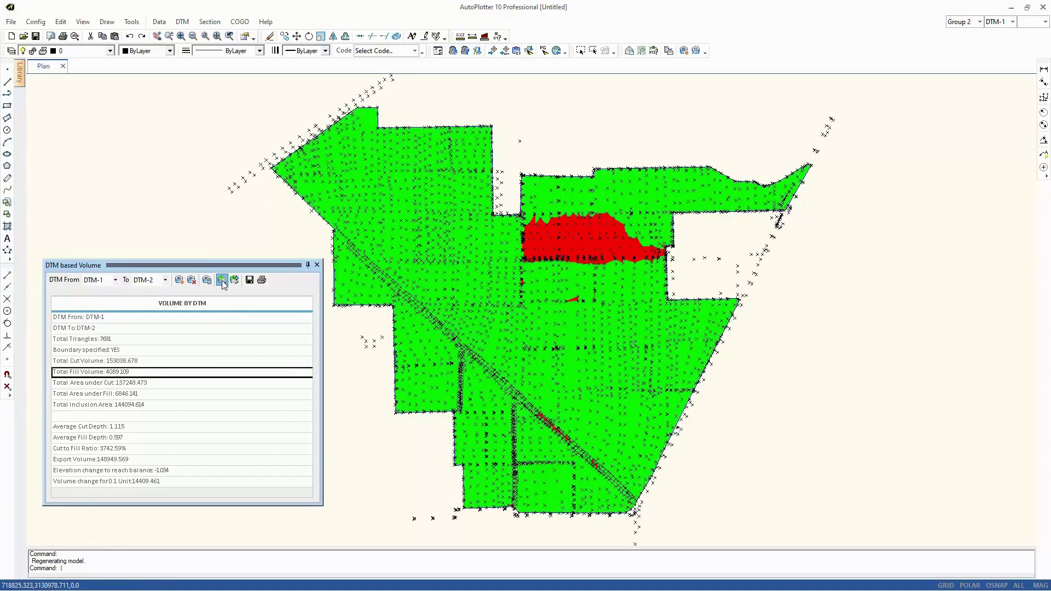
click(118, 396)
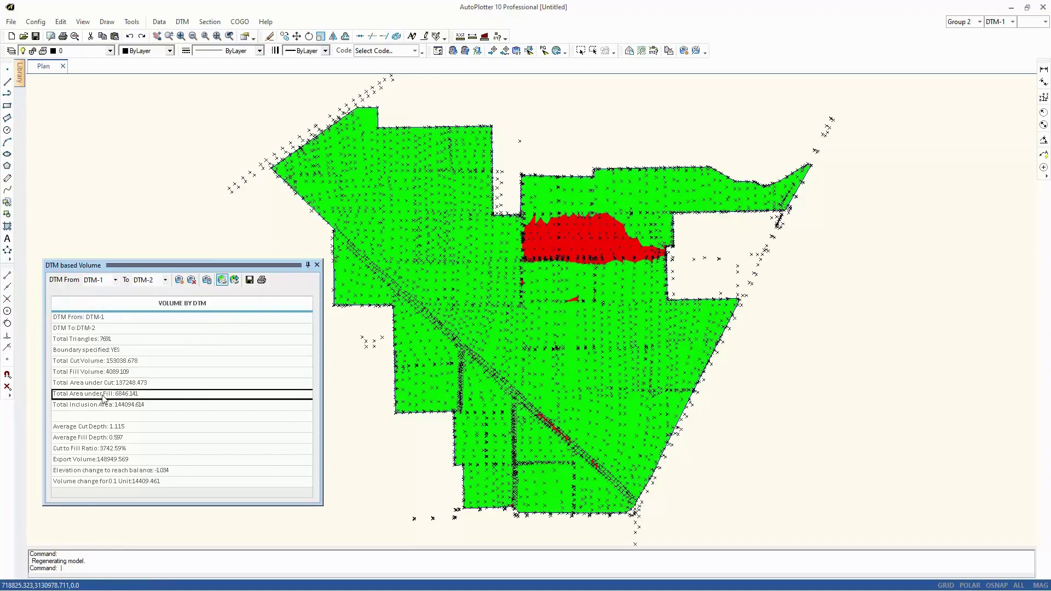
scroll(587, 234, up, 3)
scroll(587, 234, up, 1)
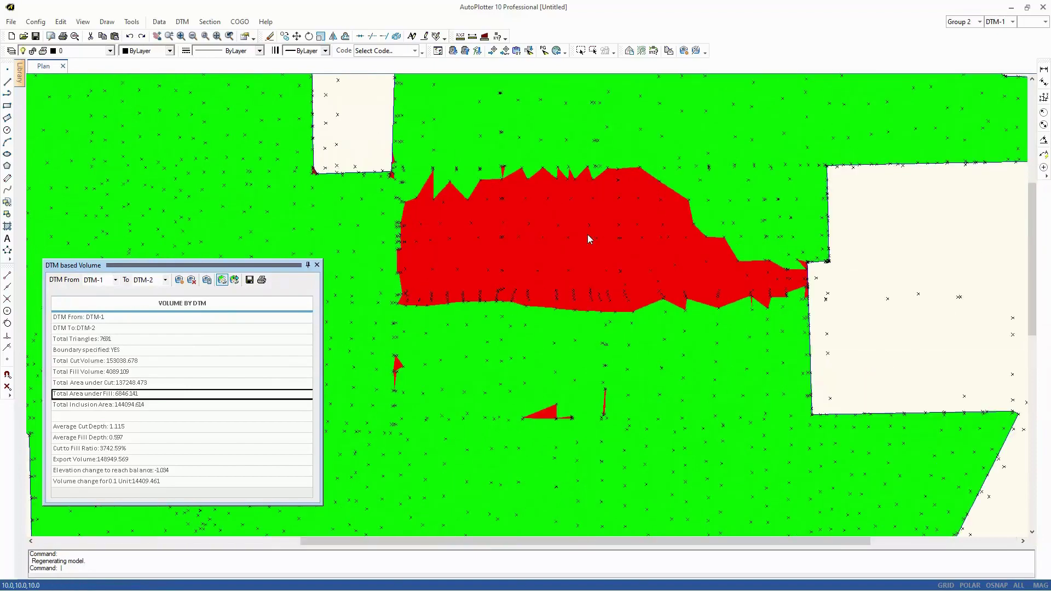
scroll(589, 240, down, 5)
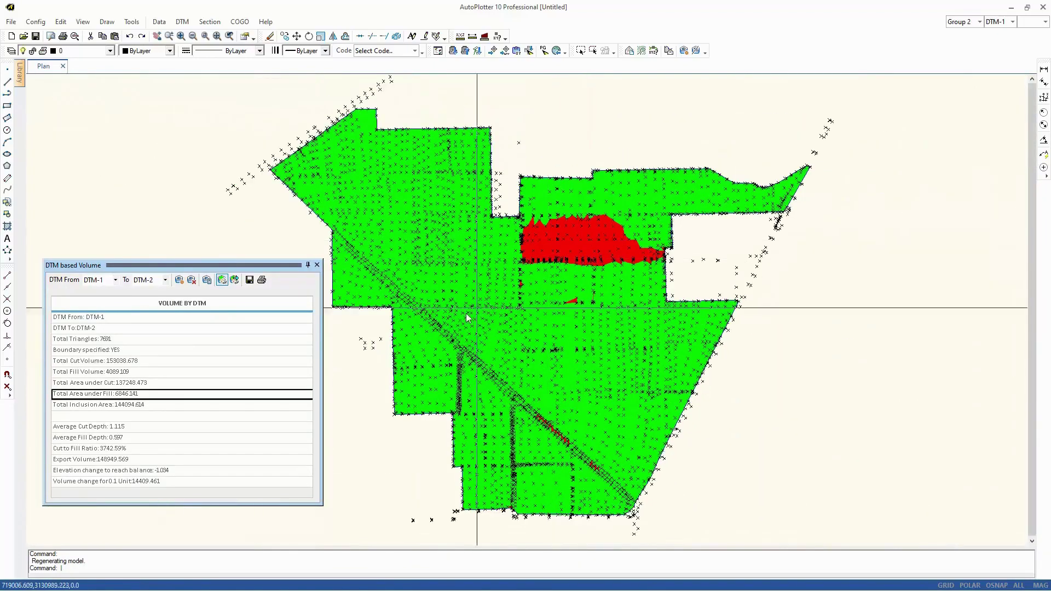
click(86, 384)
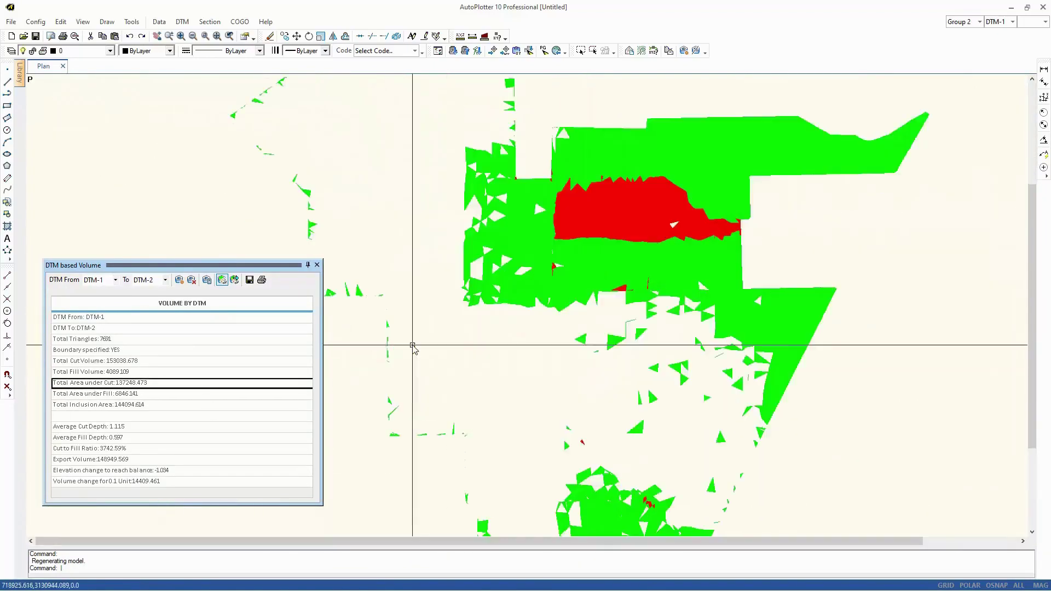
scroll(413, 347, up, 2)
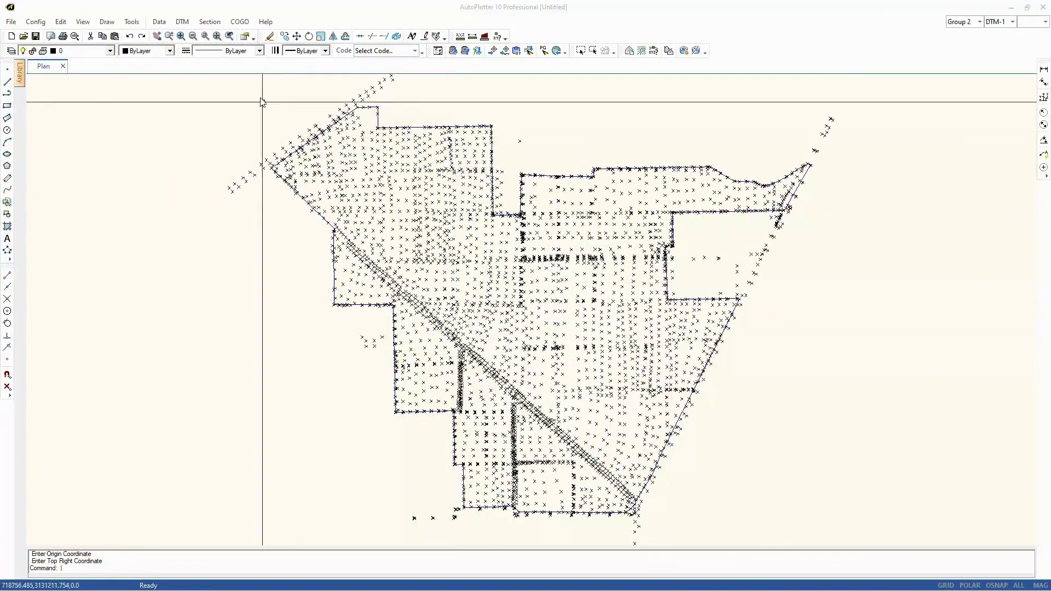
Step: Calculate the grid based volume from DTM-1 to DTM-2 with a grid interval of 5
click(182, 21)
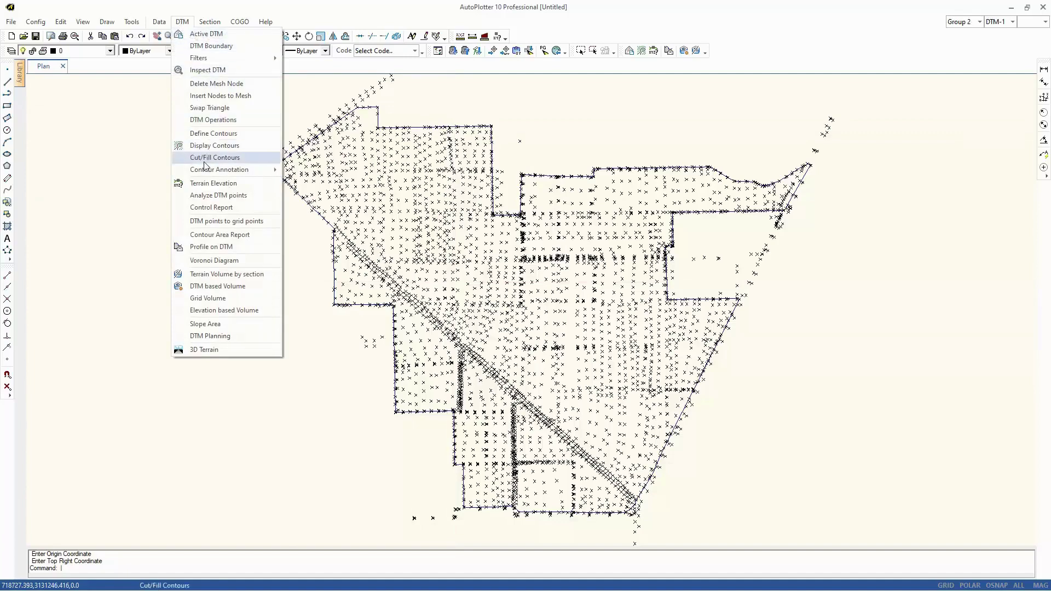
click(225, 298)
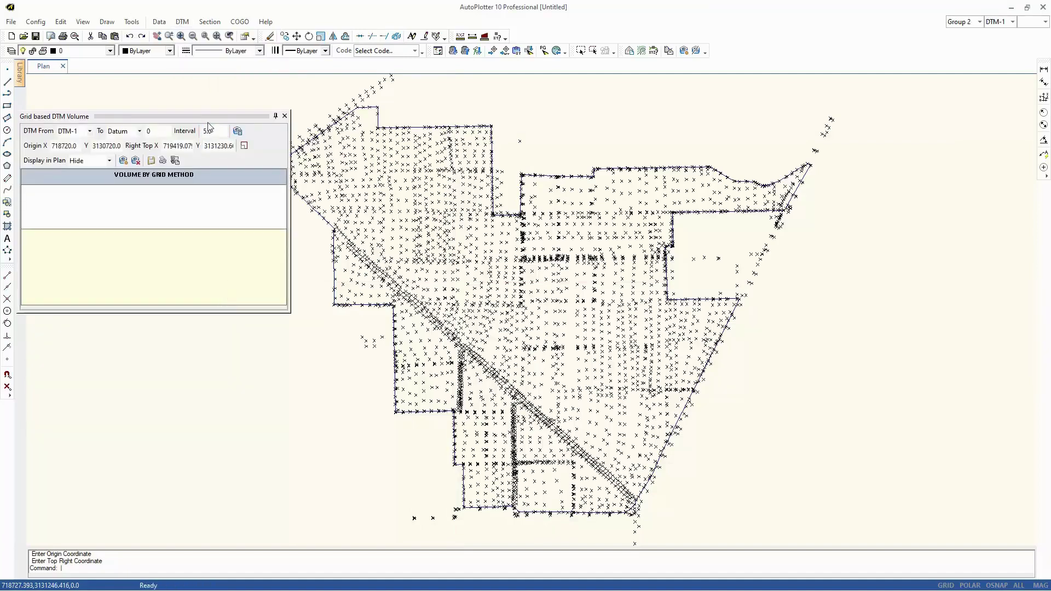
drag(207, 116, 237, 261)
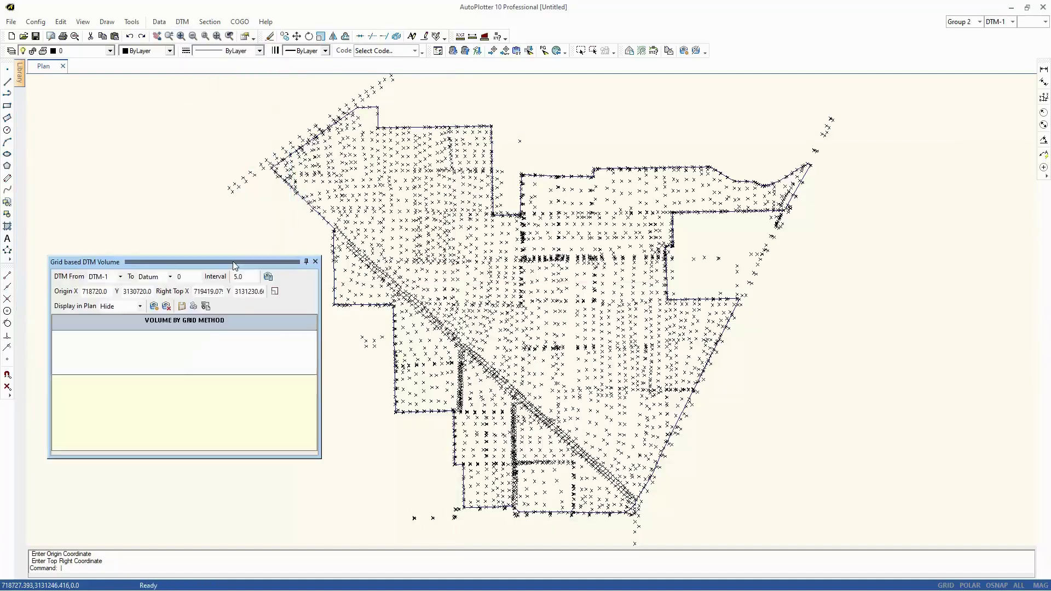
click(169, 277)
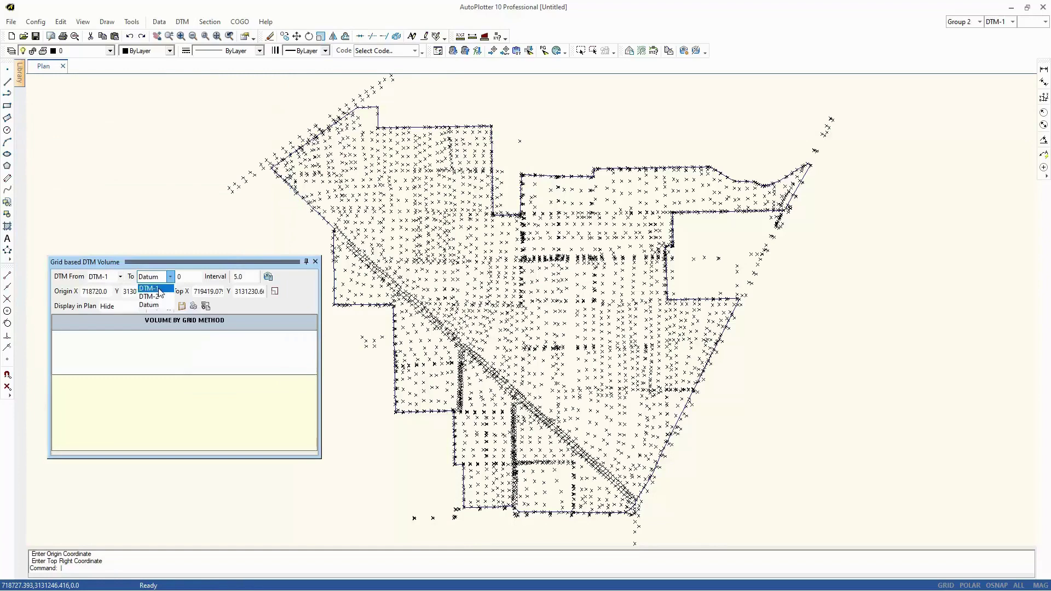
click(160, 297)
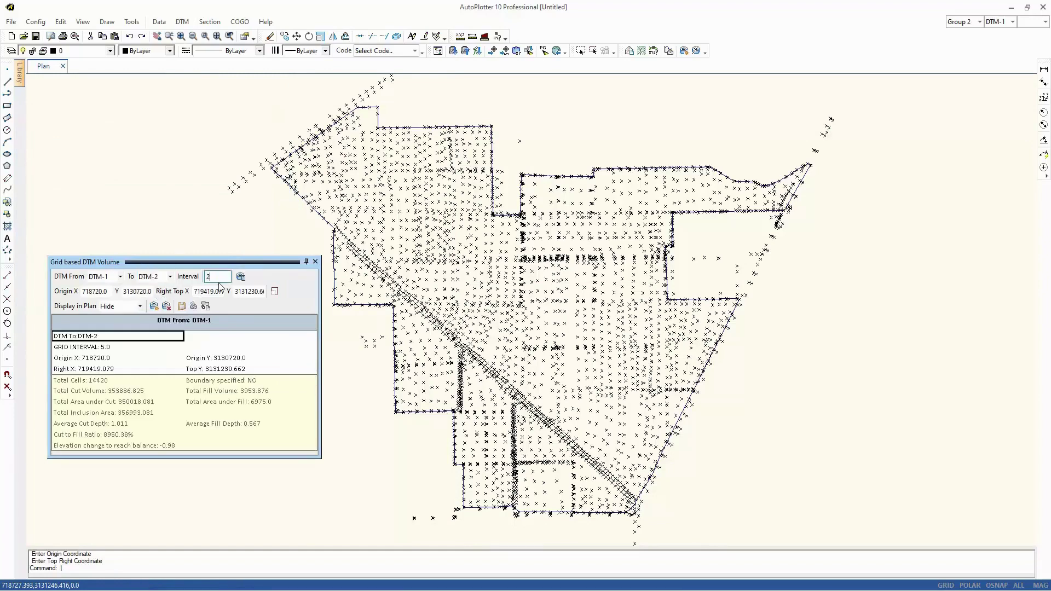
Step: Recalculate the grid volume at interval 2 within the closed site boundary and check the total cut, fill and area under cut
click(153, 308)
scroll(521, 201, up, 4)
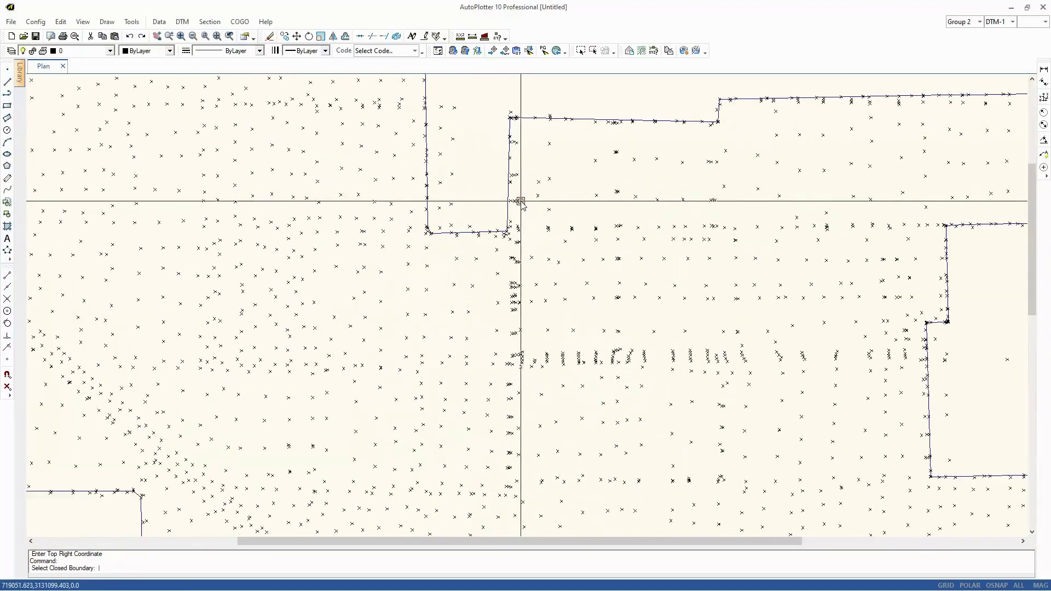
click(508, 192)
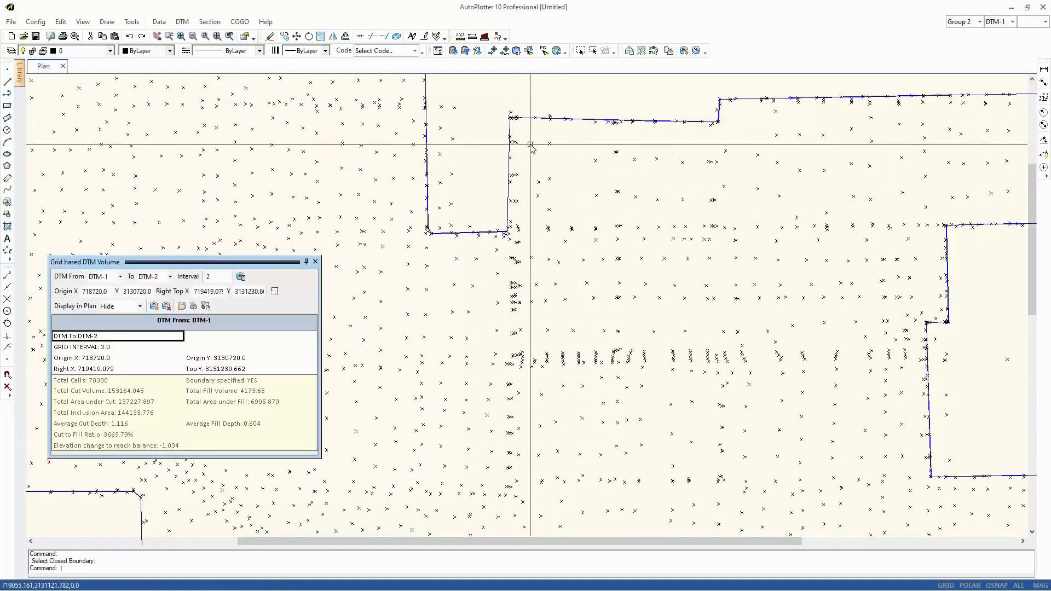
scroll(633, 206, down, 3)
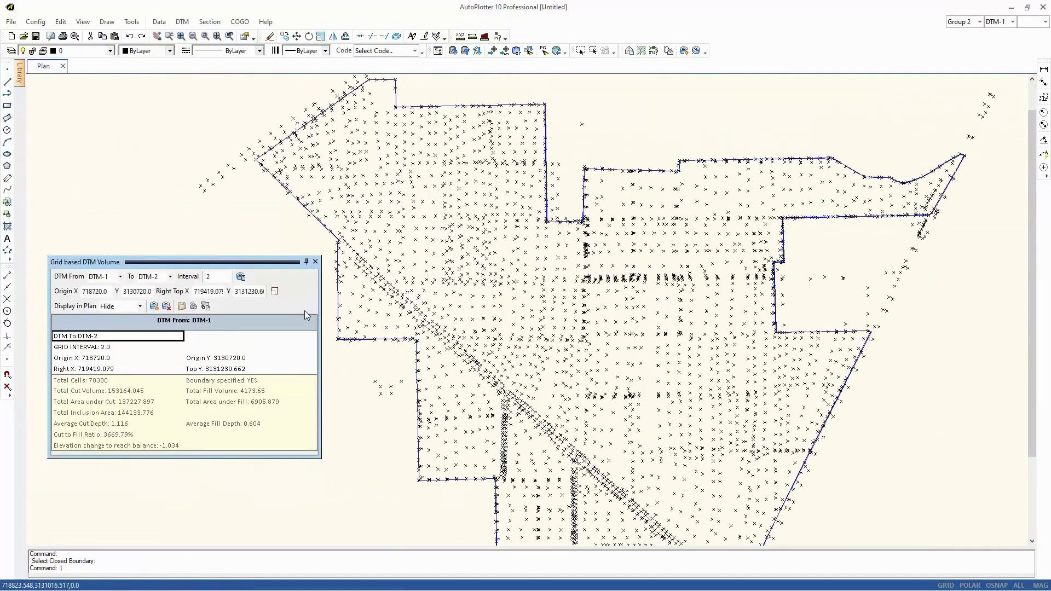
click(156, 392)
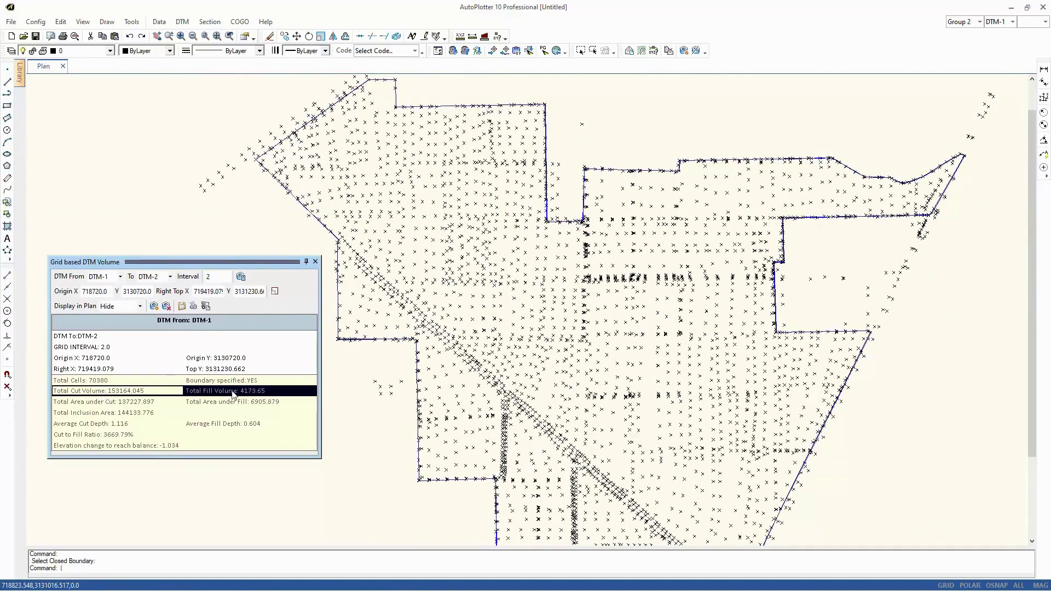
click(167, 404)
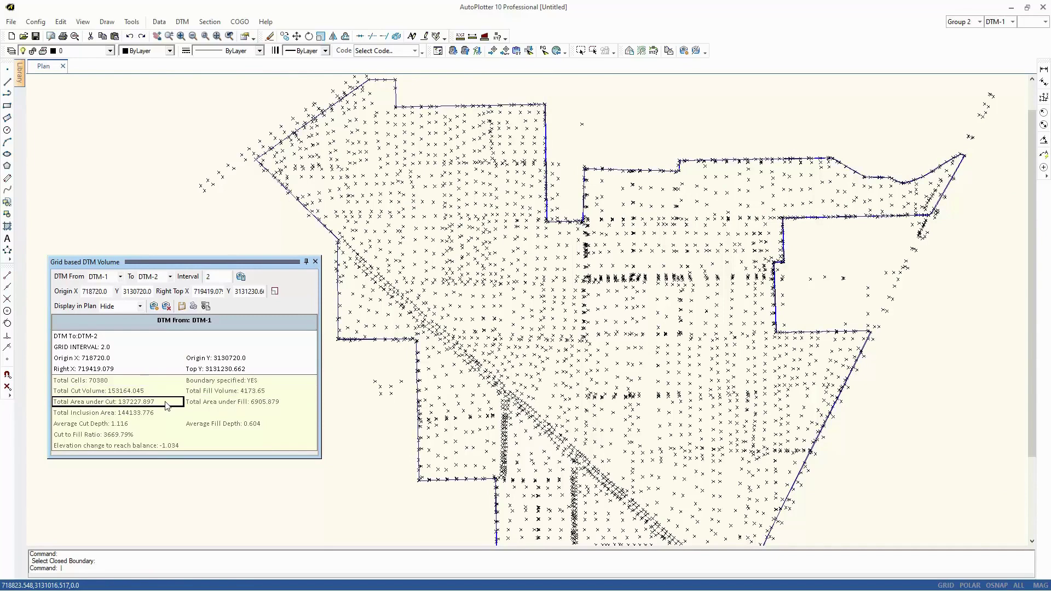
Step: Display the cut and fill grid cells in the plan as outlines and label each cell with its name and volume
click(140, 307)
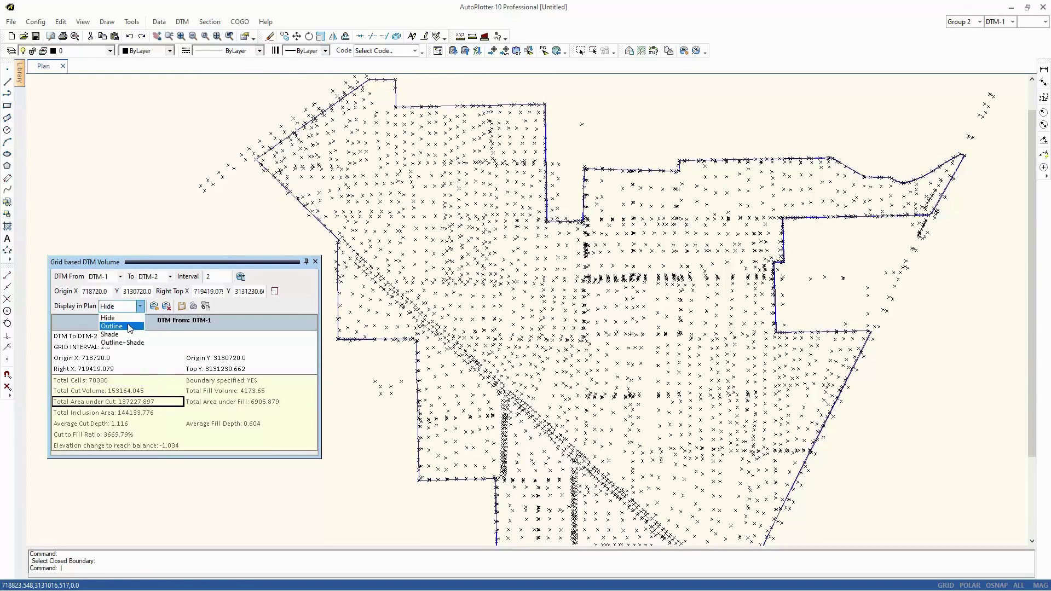
click(130, 327)
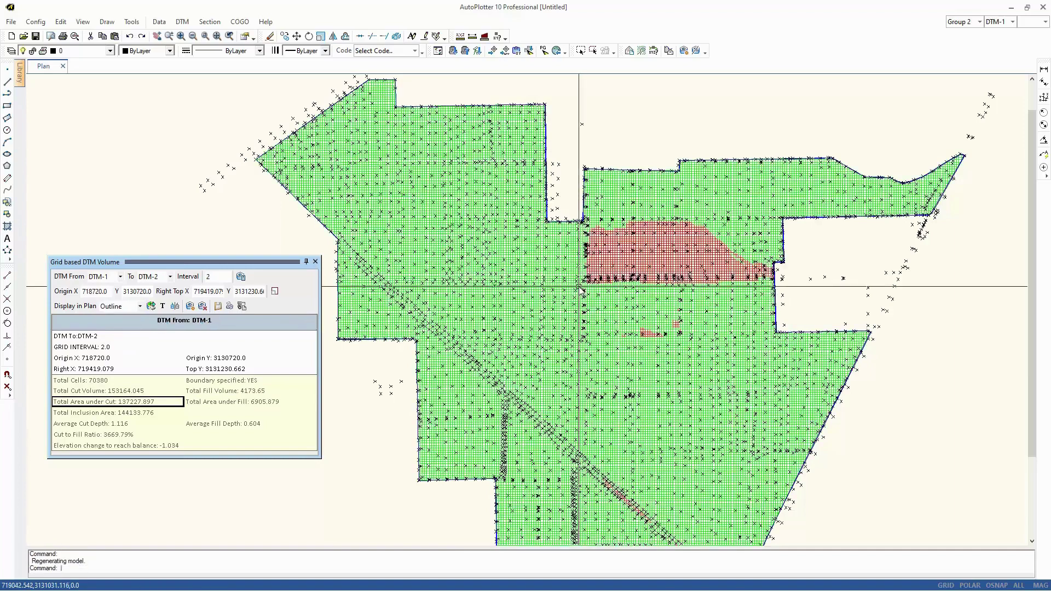
scroll(607, 276, up, 5)
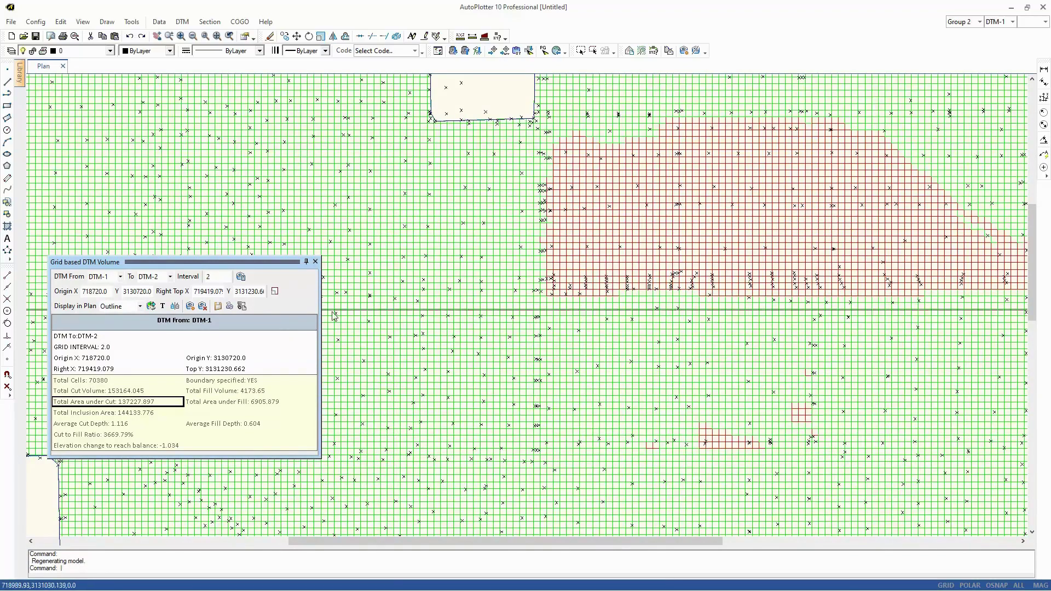
click(163, 307)
click(203, 307)
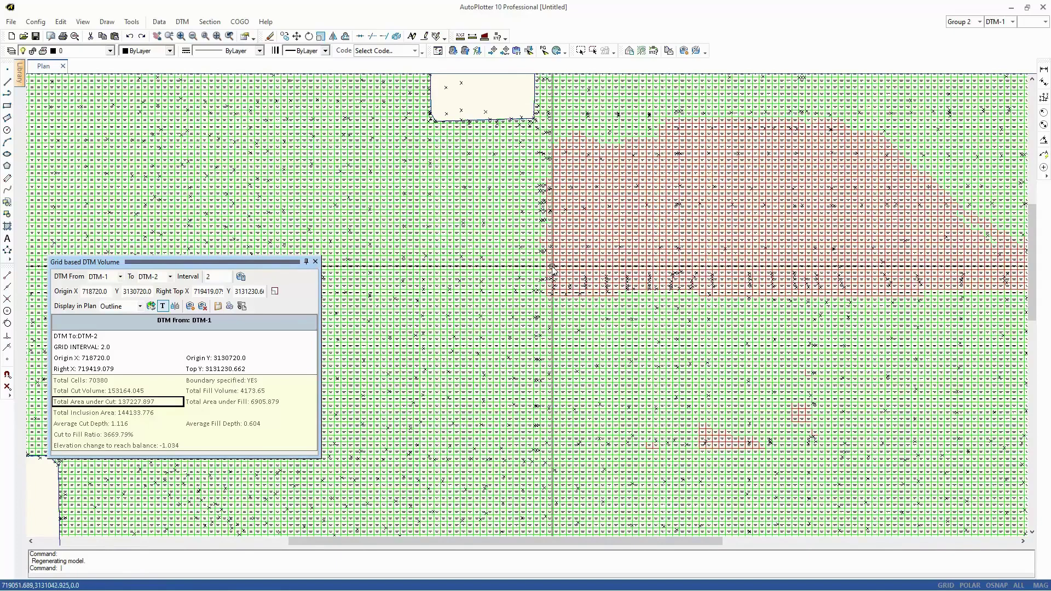
scroll(554, 270, up, 5)
scroll(555, 270, up, 1)
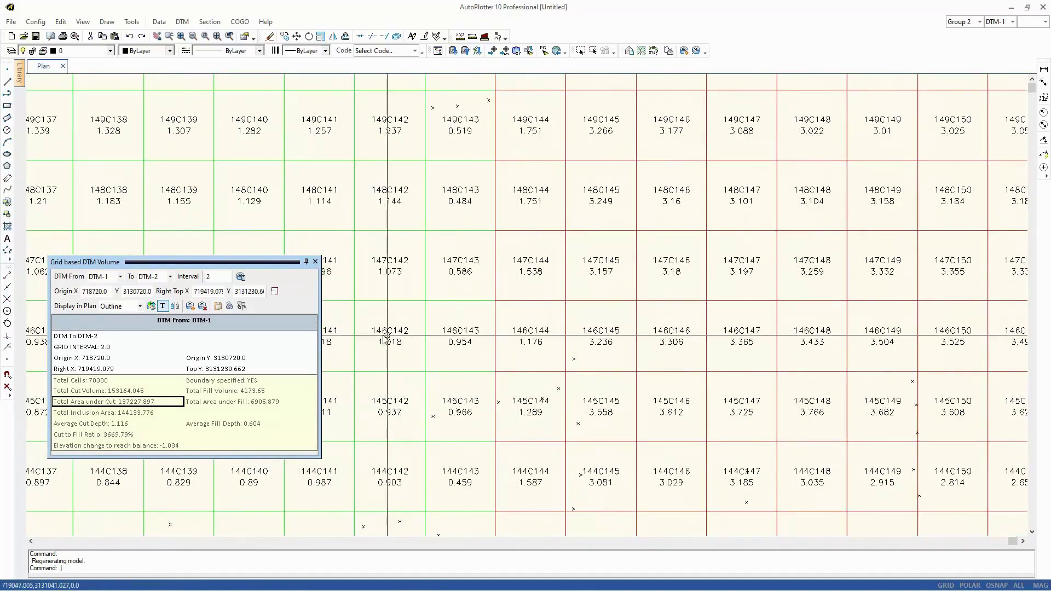
Step: Review the coordinates, cut volumes and levels in the cell-wise grid volume report, then close it and return to the whole plan
click(242, 305)
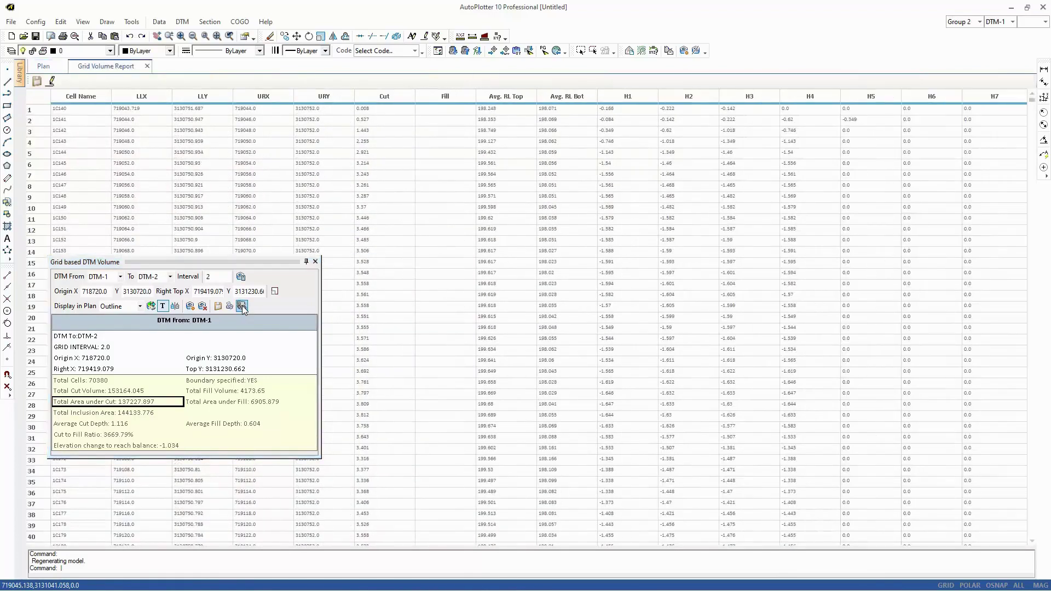
click(98, 133)
click(146, 134)
click(188, 136)
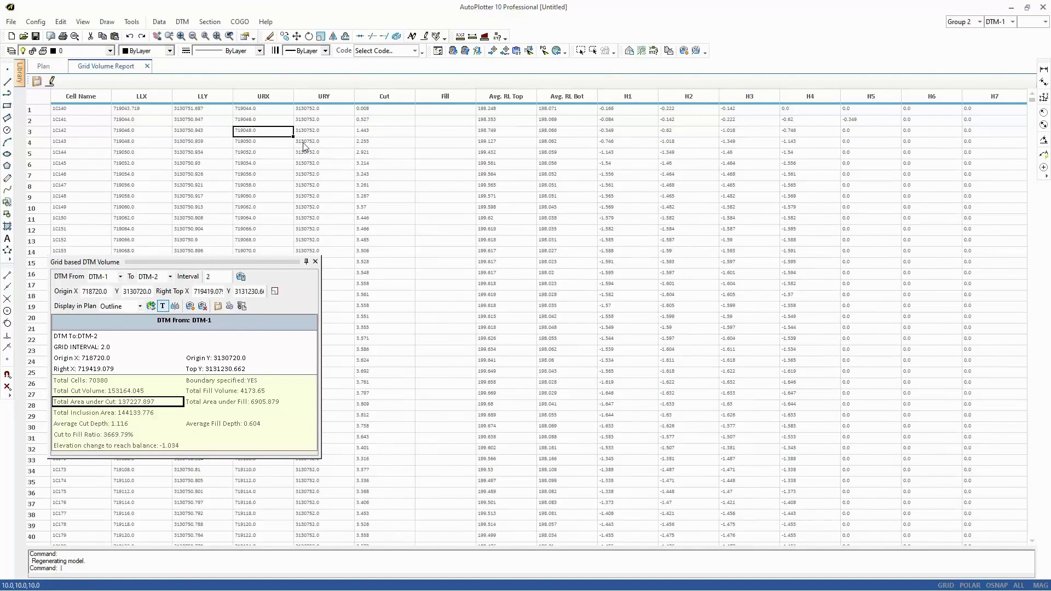
drag(379, 121, 394, 421)
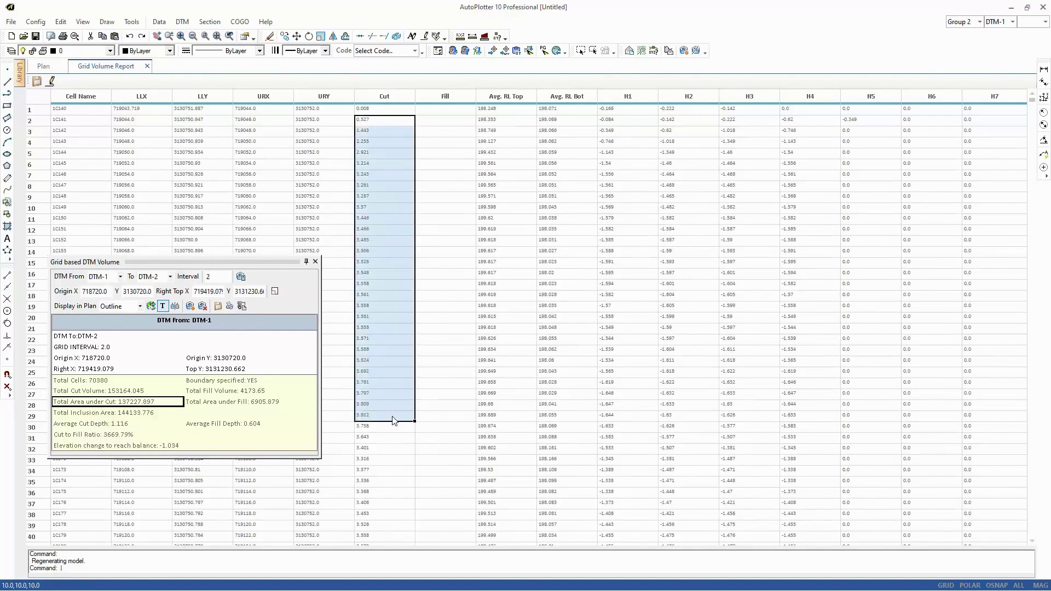
drag(509, 242, 964, 369)
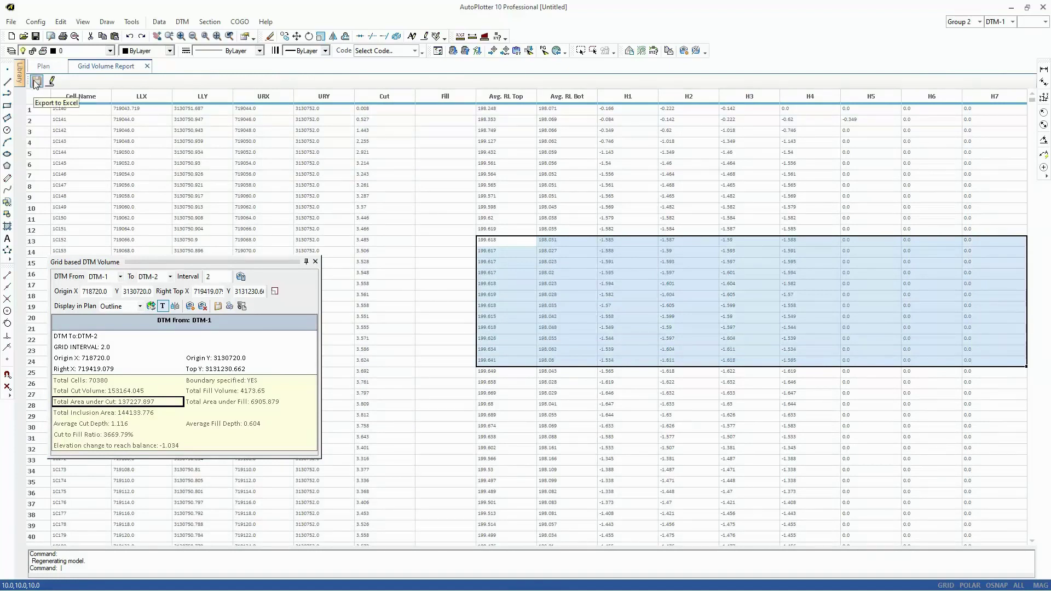
click(147, 67)
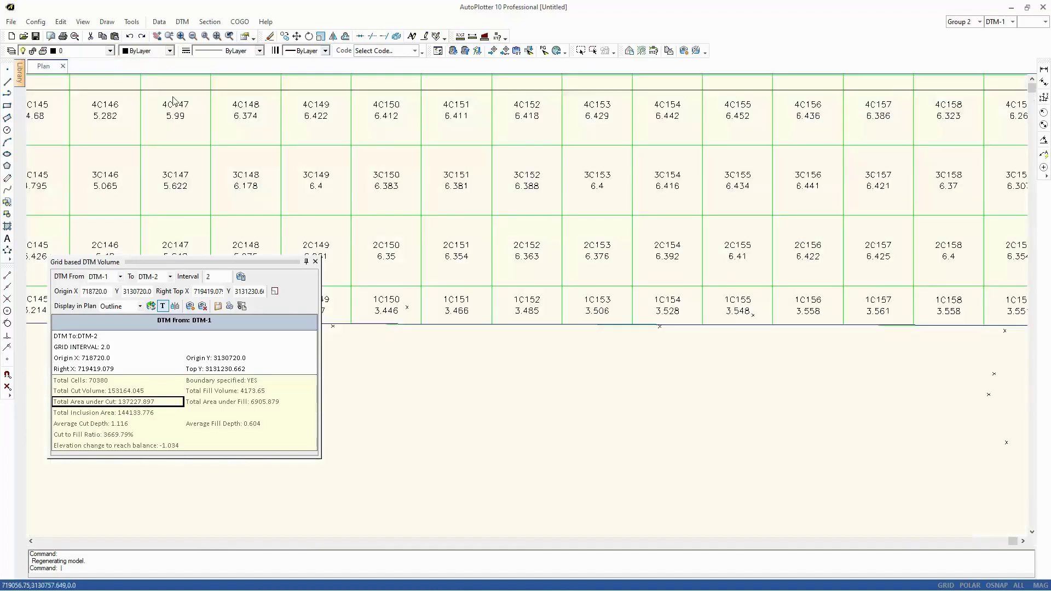
click(218, 36)
scroll(547, 275, down, 2)
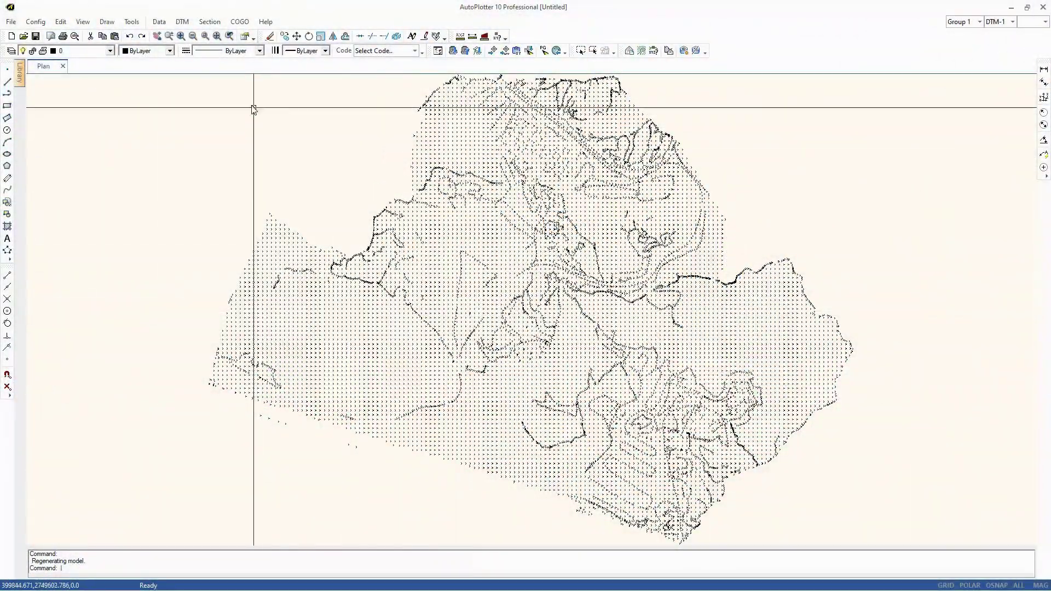
Step: Calculate the elevation based volume of DTM-1 from RL 0 to RL 68 at an interval of 10
click(182, 21)
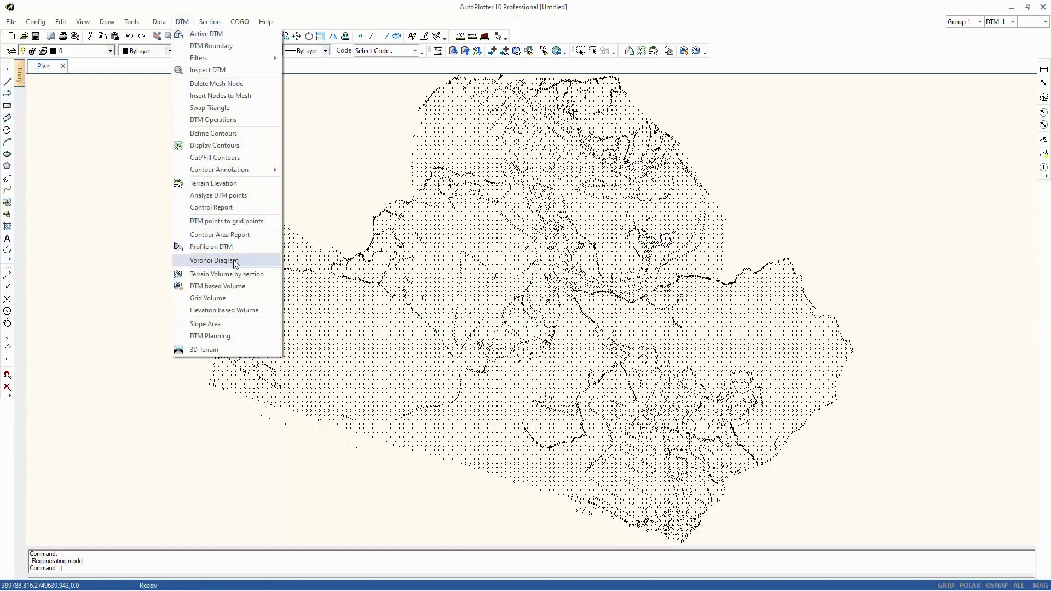
click(238, 310)
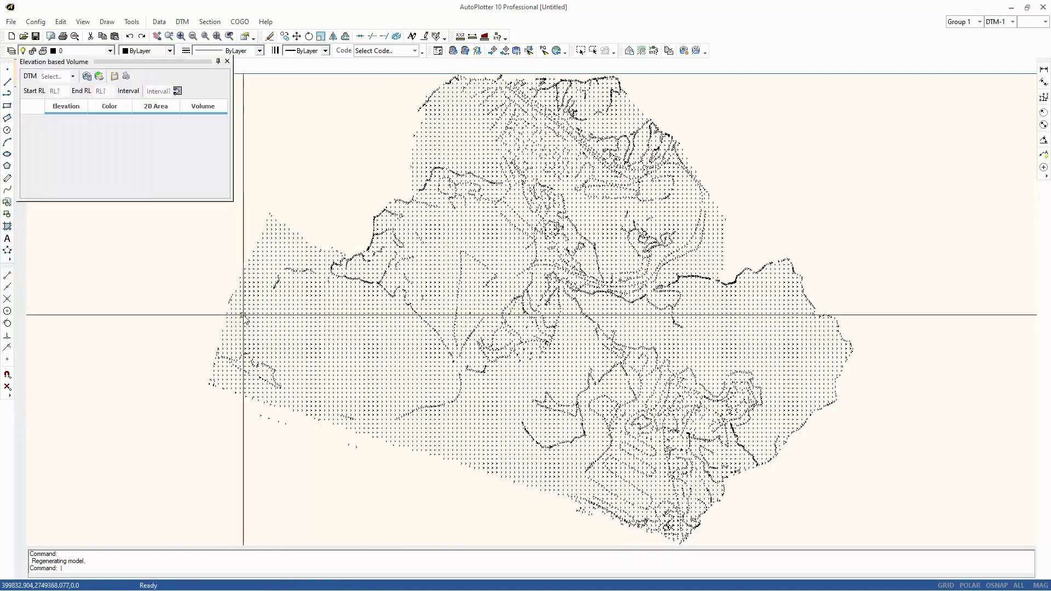
drag(180, 62, 224, 94)
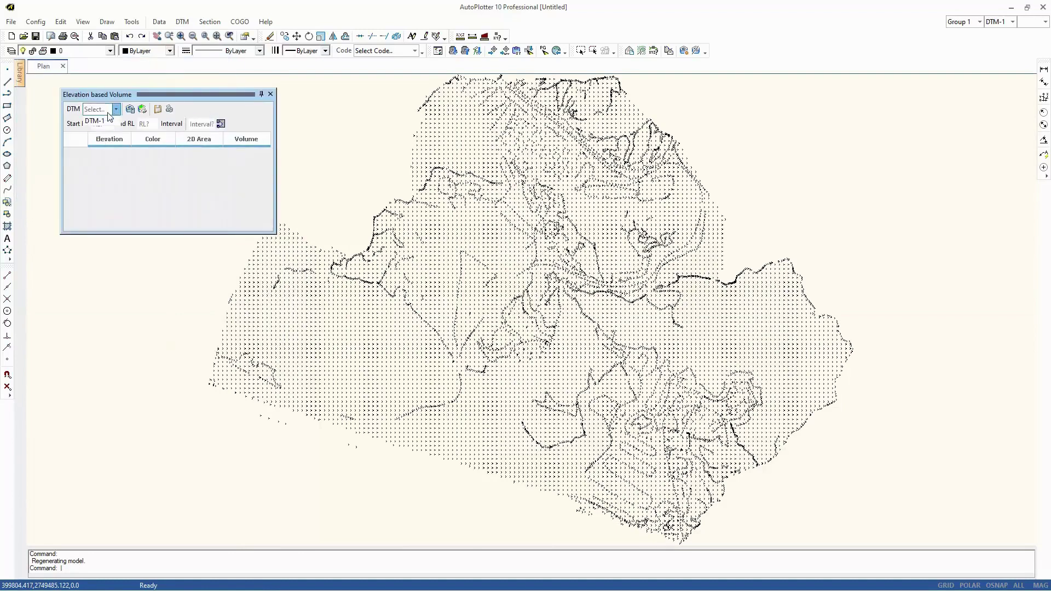
click(104, 121)
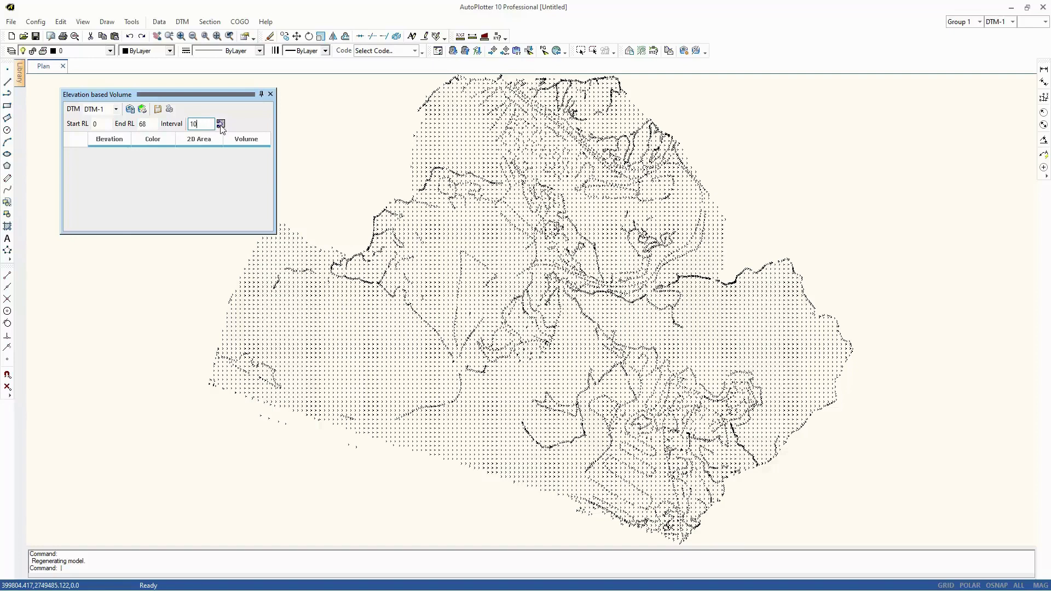
click(221, 124)
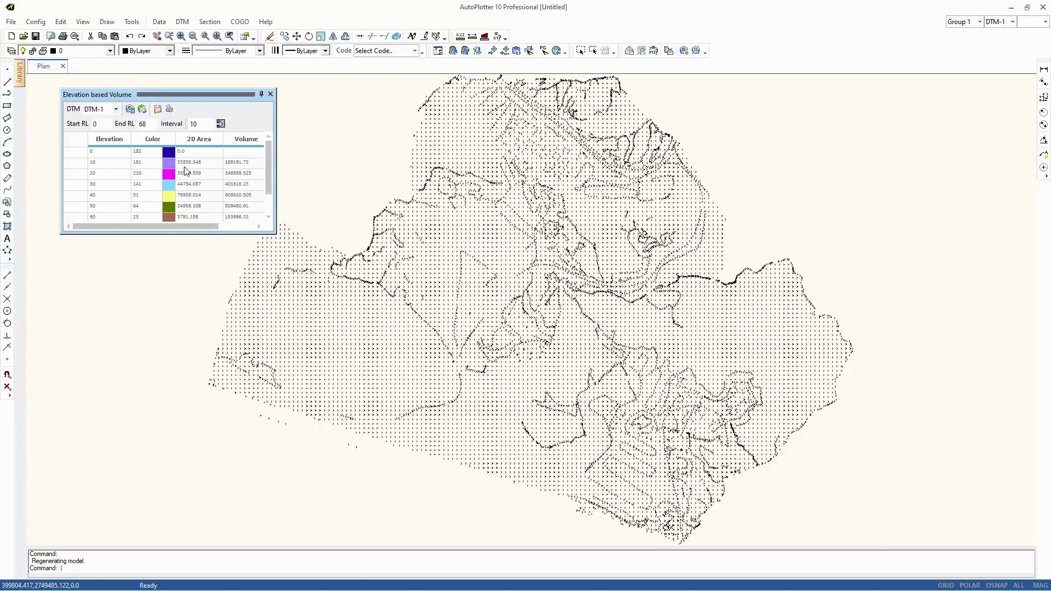
Step: Display the elevation ranets as colored zones in the plan and compare the elevation 20 row with its zone
click(144, 111)
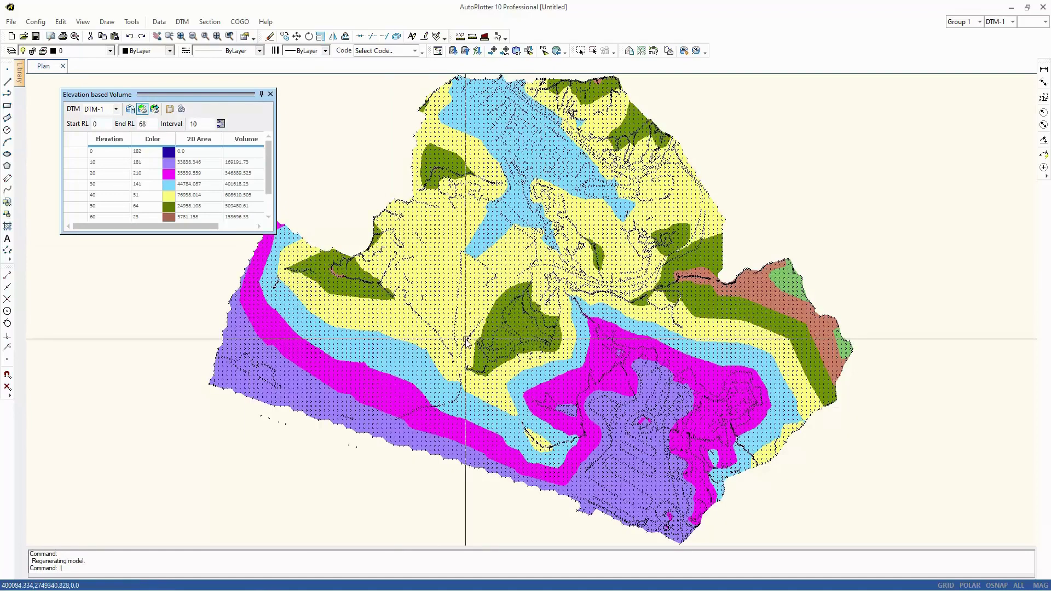
scroll(493, 353, down, 1)
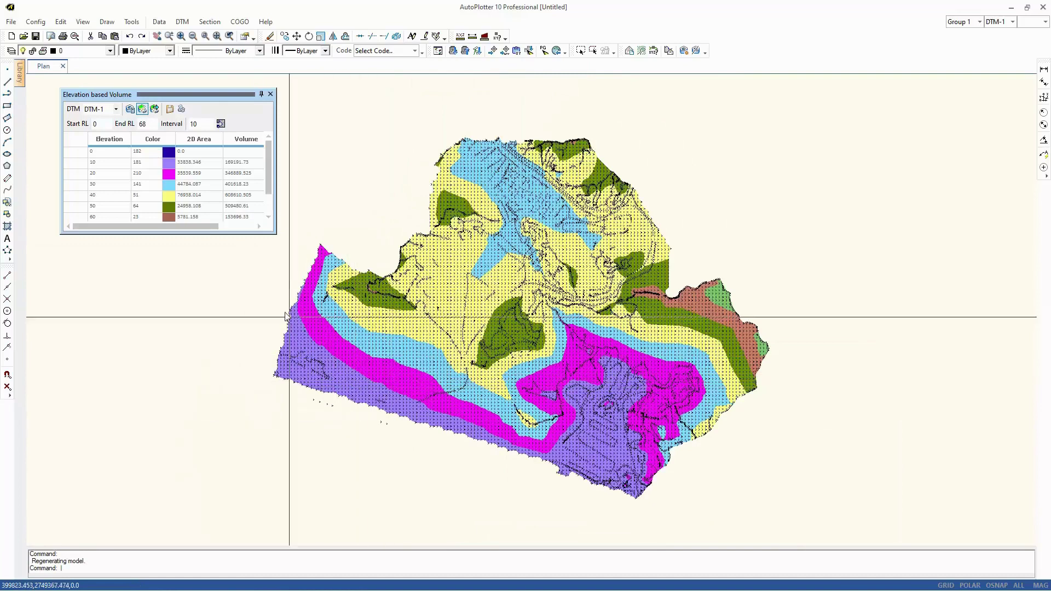
drag(97, 175, 257, 174)
scroll(335, 352, up, 1)
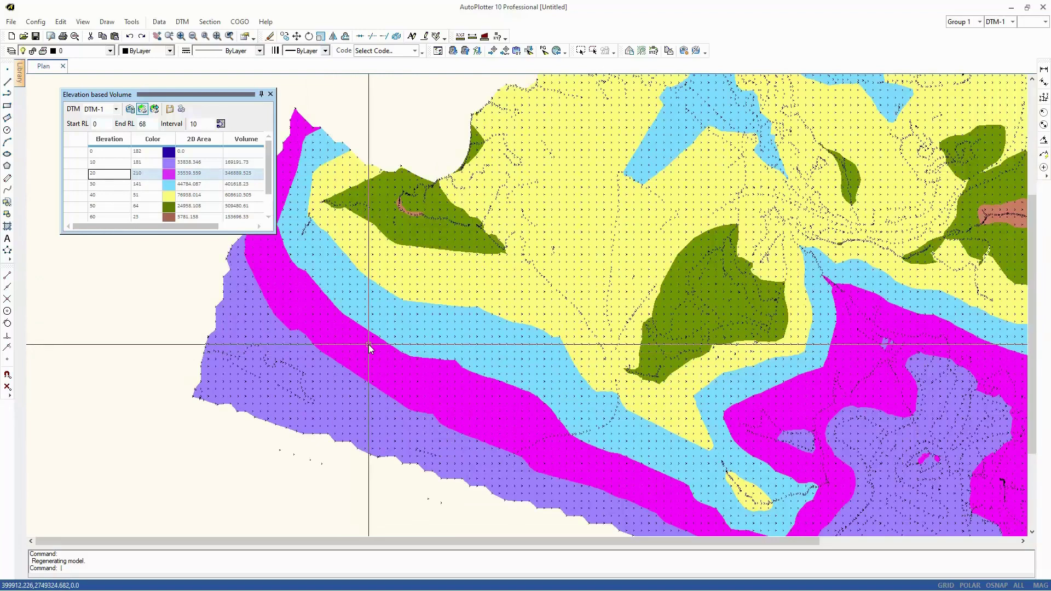
scroll(369, 345, up, 2)
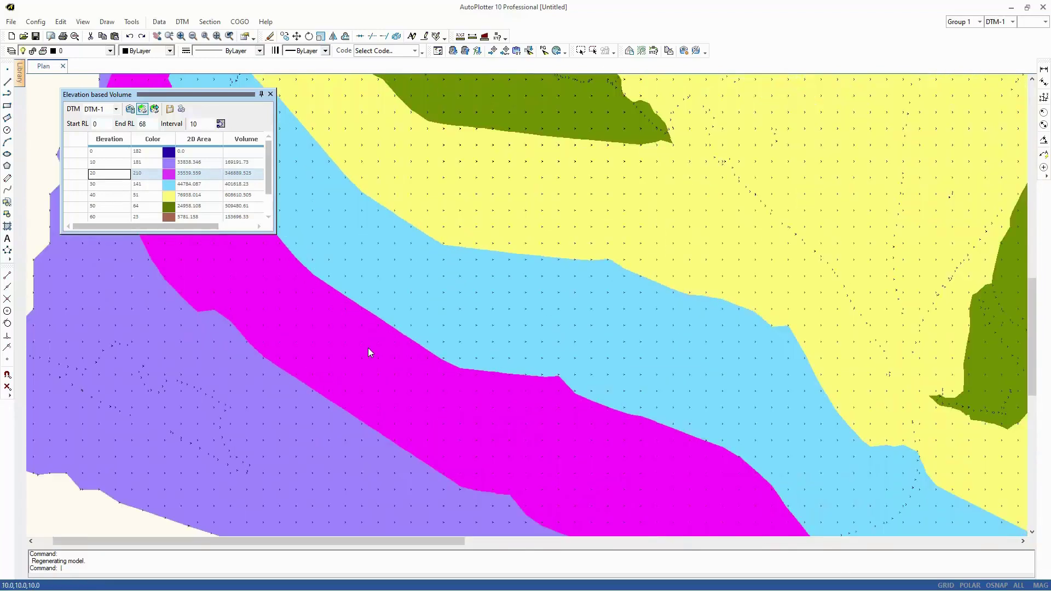
click(218, 37)
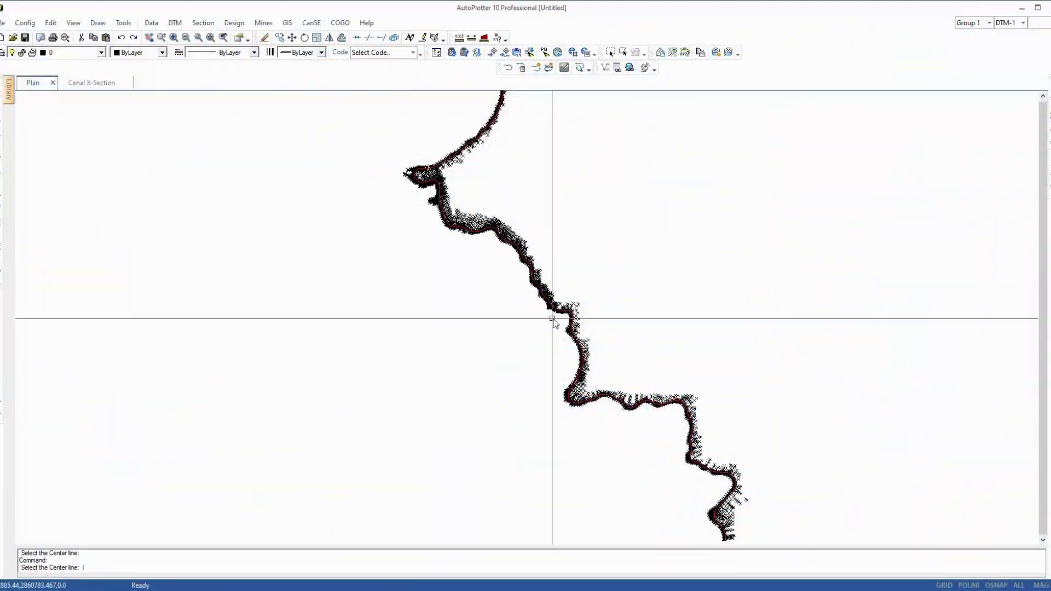
Step: Build route data from the DTM along the canal center line with route name OGL, color Blue and chainage interval 10
scroll(553, 321, up, 5)
click(586, 218)
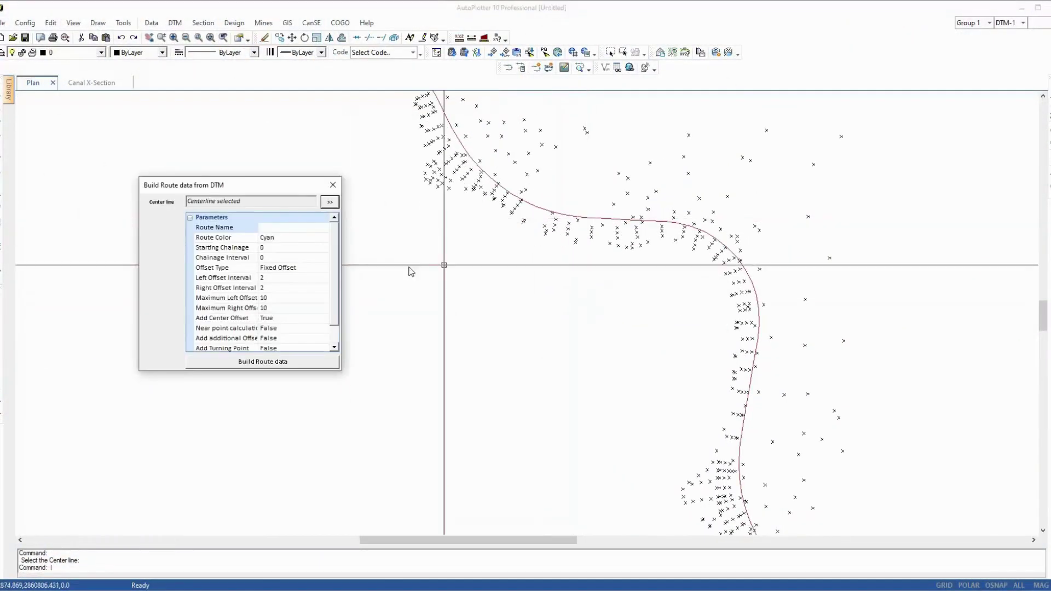
click(285, 227)
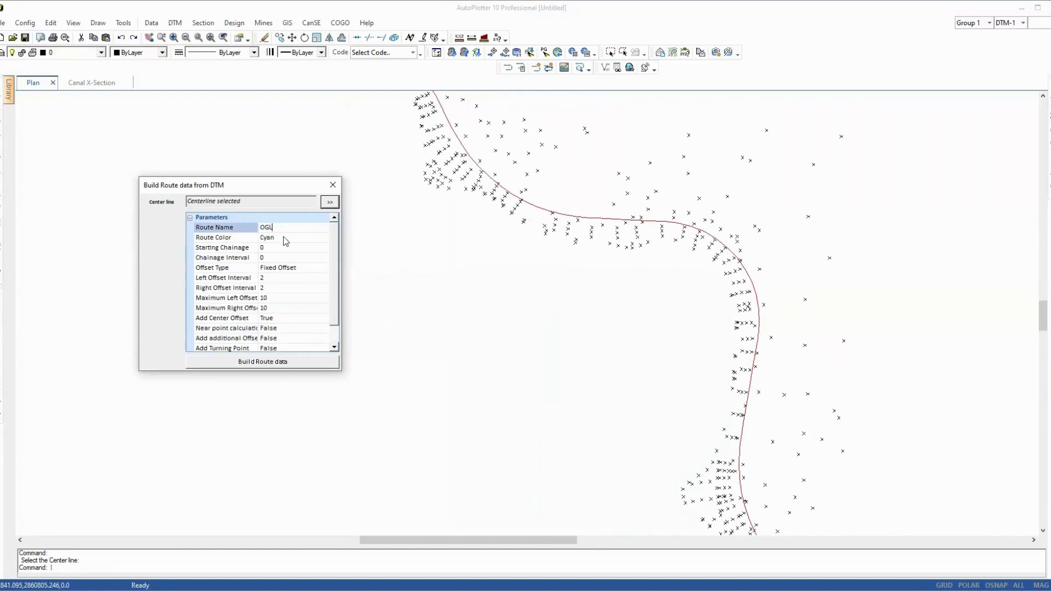
click(284, 237)
click(325, 238)
click(269, 261)
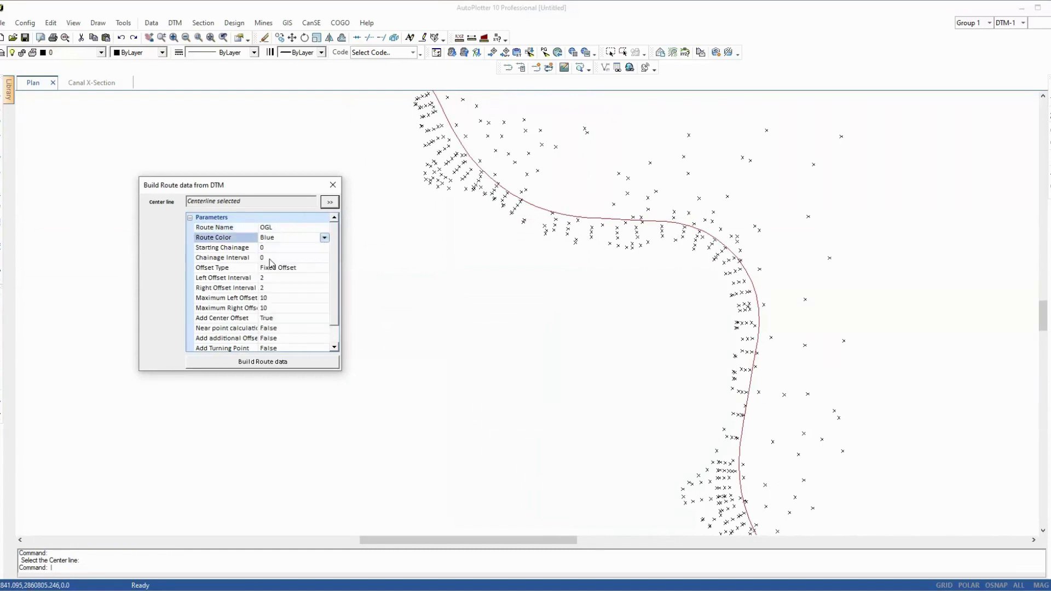
click(270, 262)
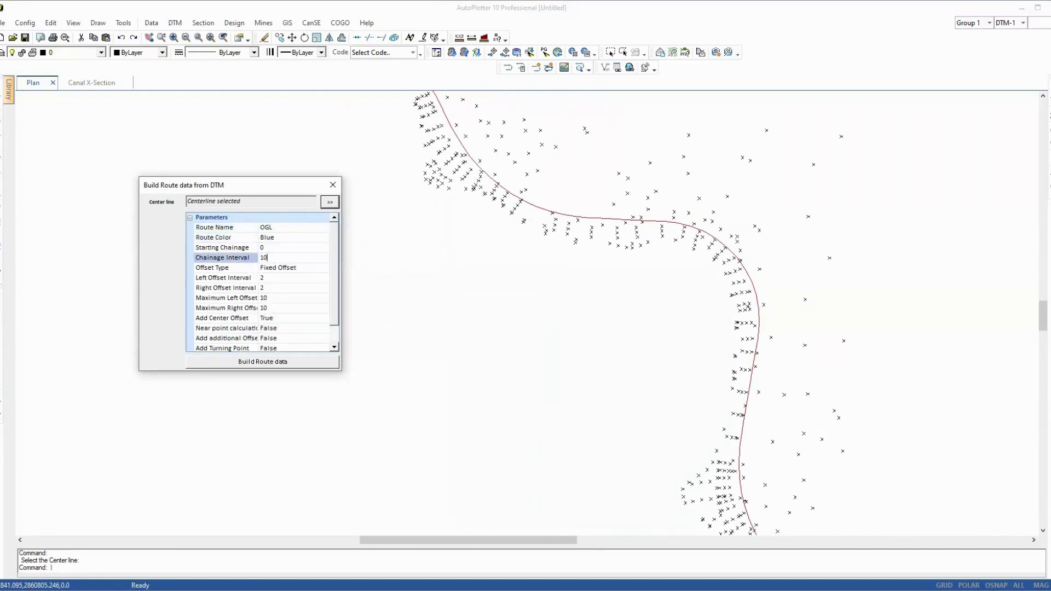
click(271, 363)
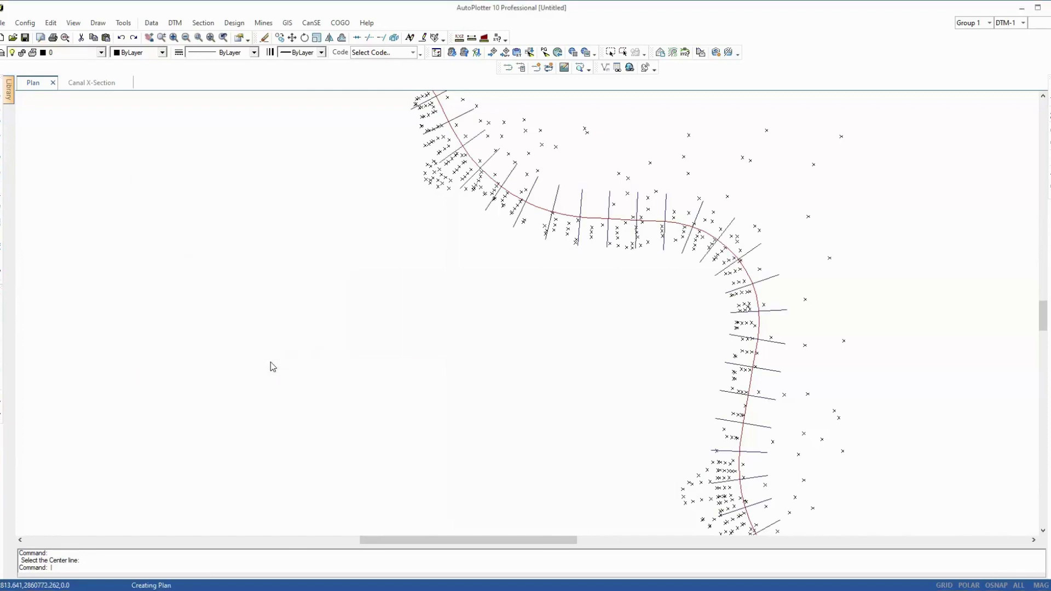
Step: Inspect the section lines generated along the whole length of the canal center line in the plan
middle_drag(825, 422, 554, 418)
scroll(458, 387, up, 5)
scroll(471, 399, down, 5)
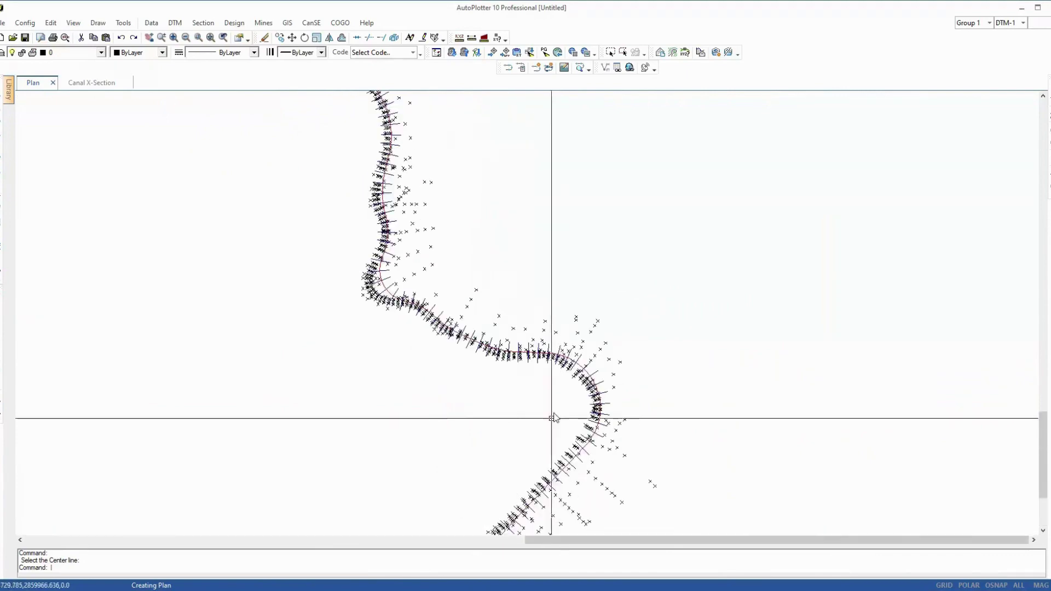
scroll(573, 387, up, 3)
scroll(412, 355, down, 3)
scroll(413, 355, up, 3)
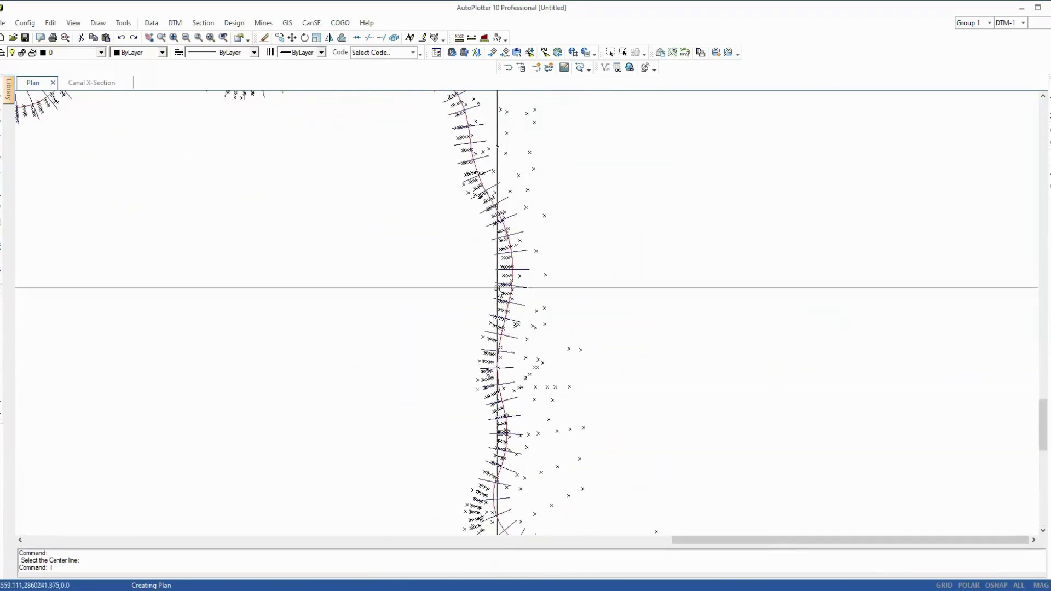
middle_drag(493, 286, 512, 301)
scroll(493, 235, down, 2)
scroll(493, 235, up, 2)
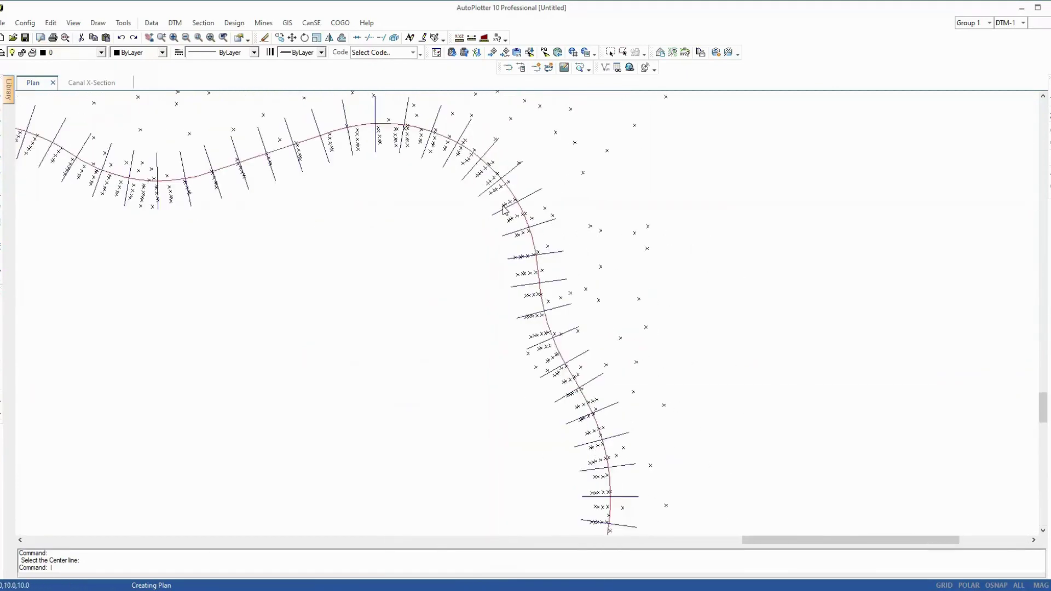
scroll(356, 235, down, 4)
middle_drag(356, 235, 431, 344)
scroll(439, 274, up, 8)
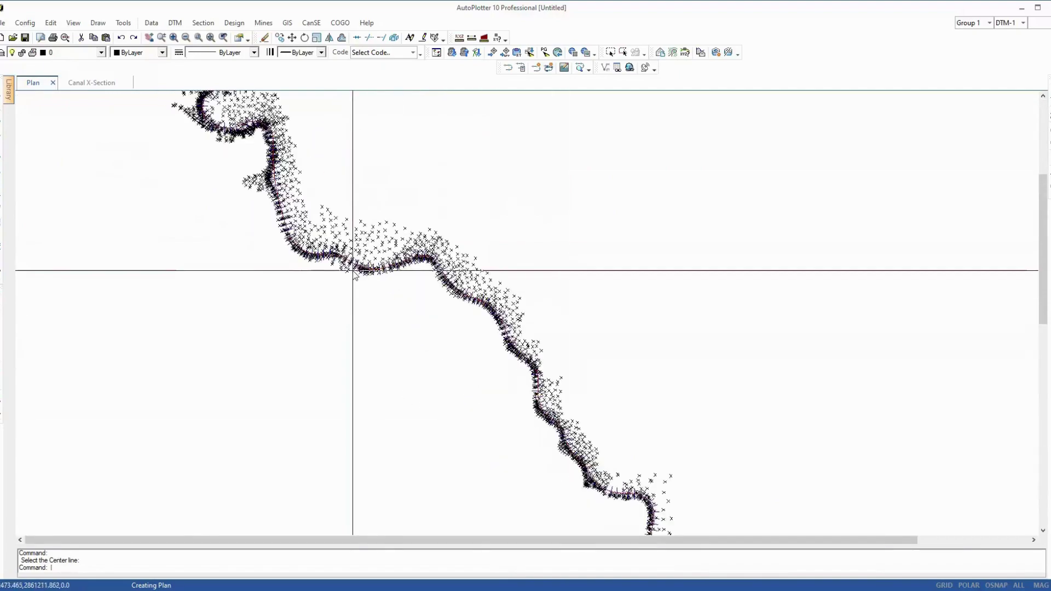
scroll(433, 278, down, 4)
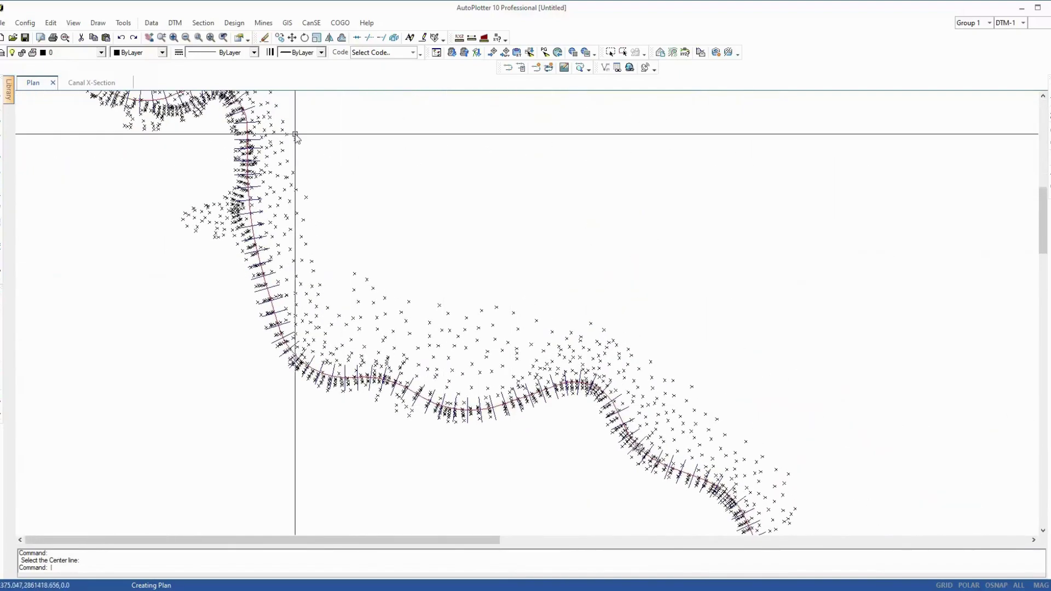
scroll(432, 307, up, 3)
scroll(368, 328, up, 1)
middle_drag(369, 329, 422, 312)
scroll(528, 230, down, 2)
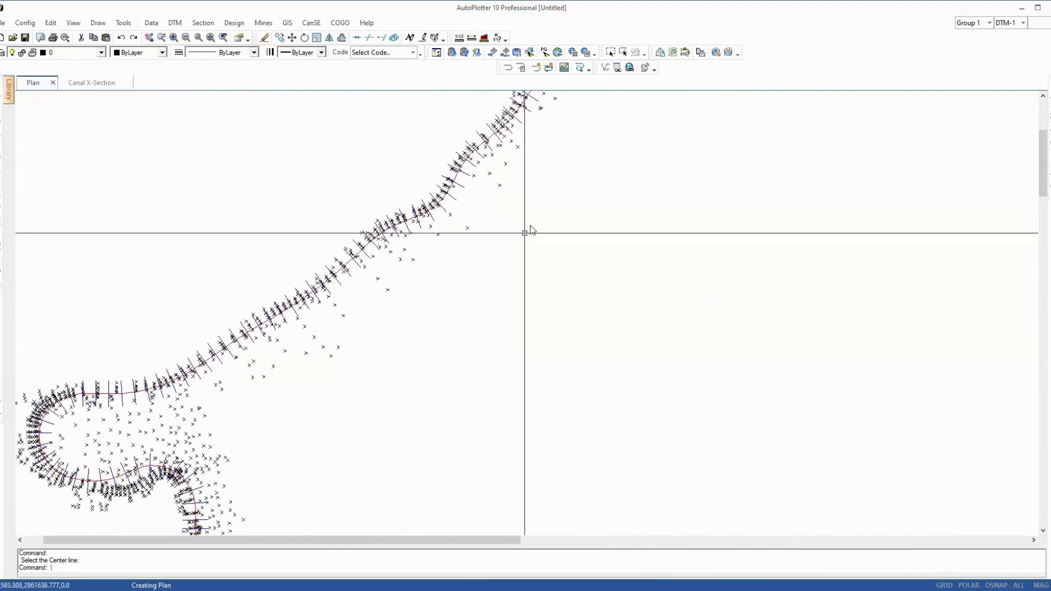
scroll(526, 255, down, 1)
scroll(545, 277, down, 3)
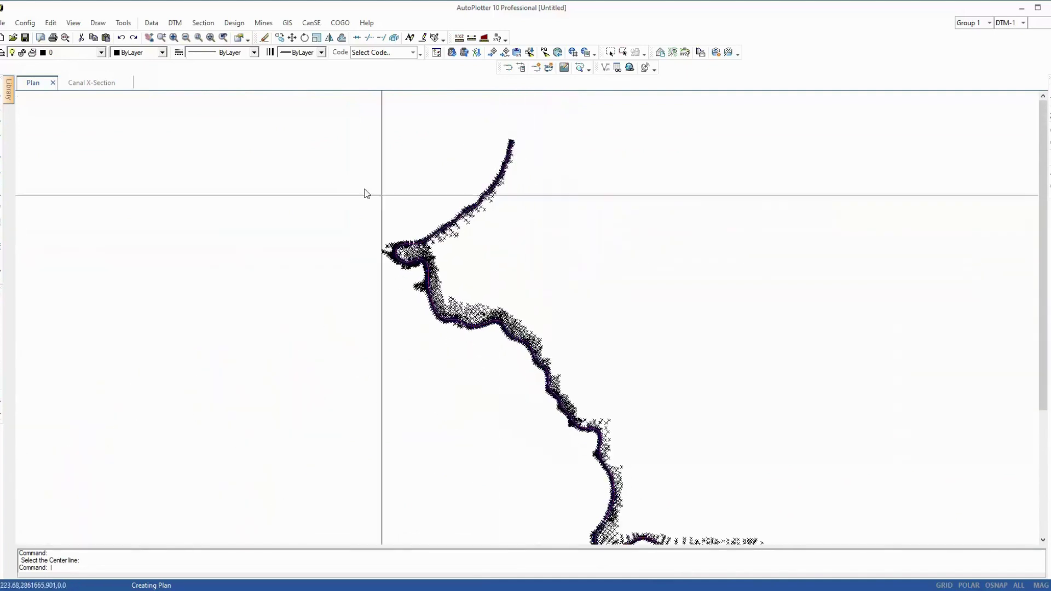
Step: Review the OGL route's offsets, levels and coordinates at the stations from chainage 0 to 70, then return to the plan
click(204, 23)
click(213, 37)
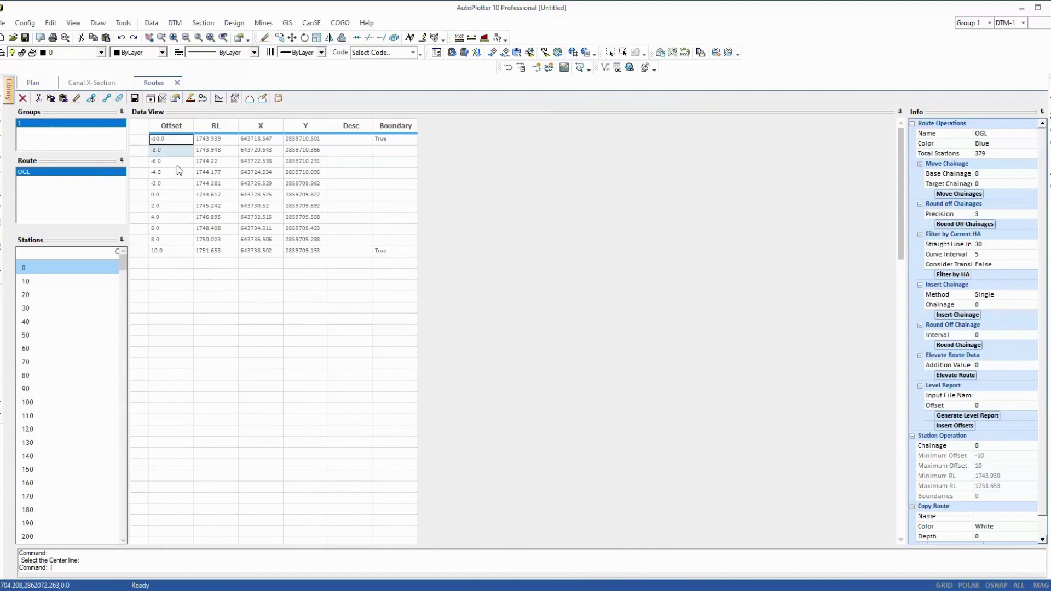
drag(177, 167, 378, 266)
click(252, 275)
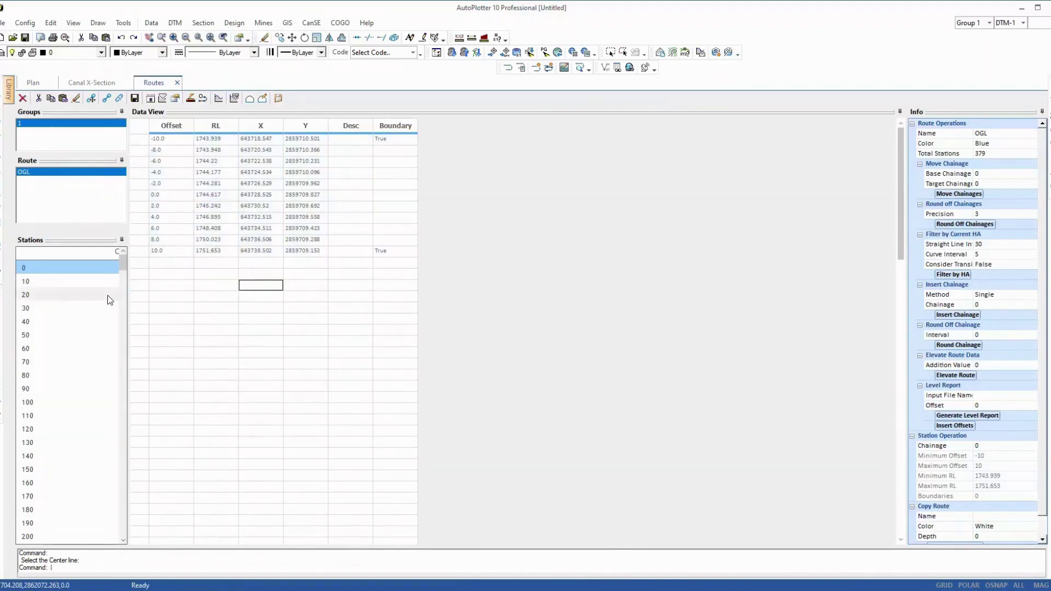
click(40, 284)
click(40, 296)
key(Down)
key(Down)
key(Down)
key(Down)
key(Down)
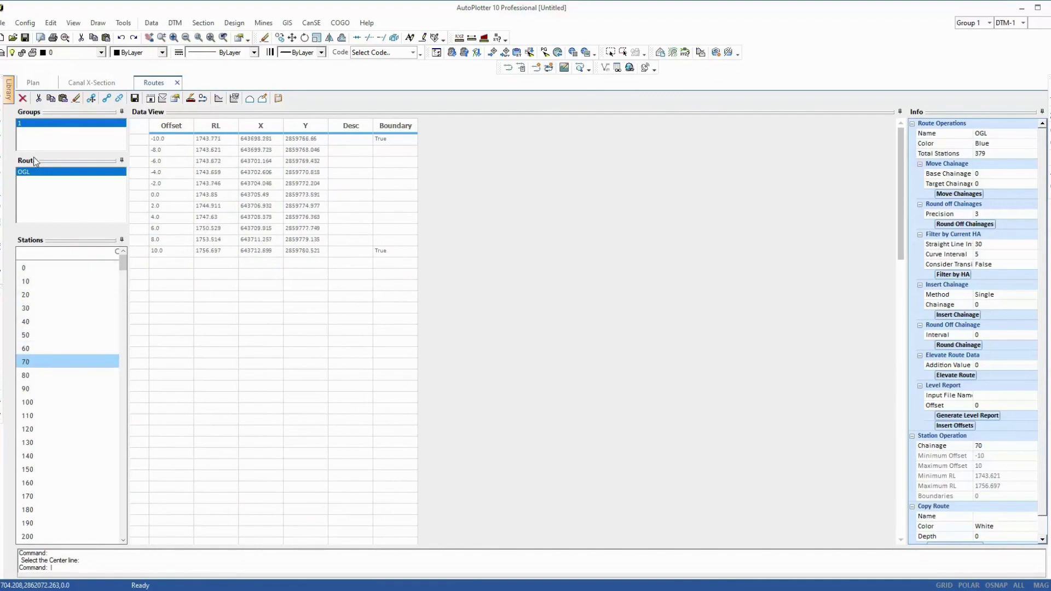
click(33, 83)
Step: Start building route data from the plan and pick the red center line and the black, cyan and purple lines on its left side
scroll(518, 399, up, 3)
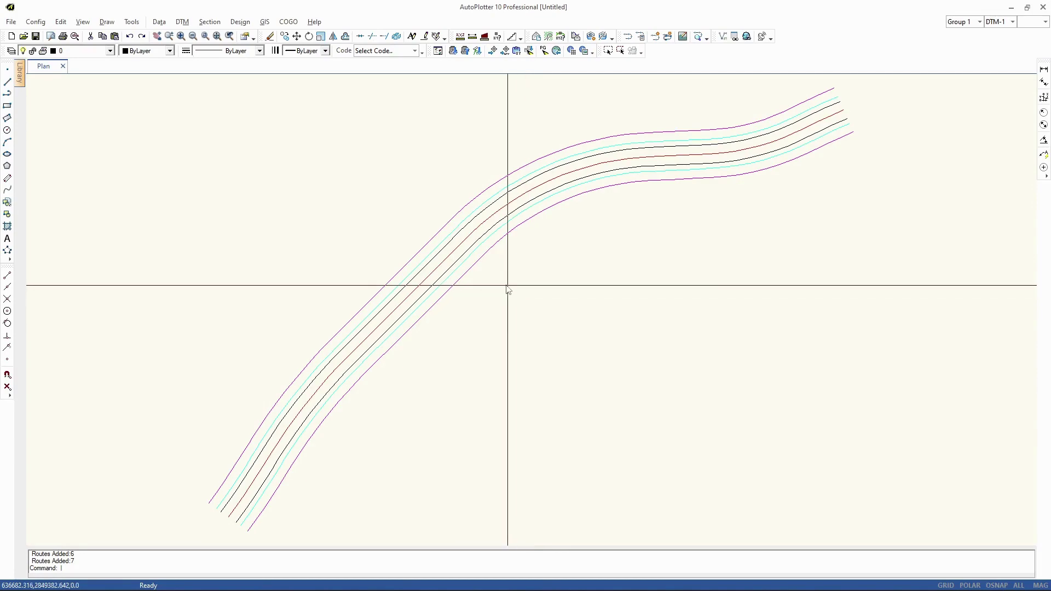
scroll(432, 277, up, 5)
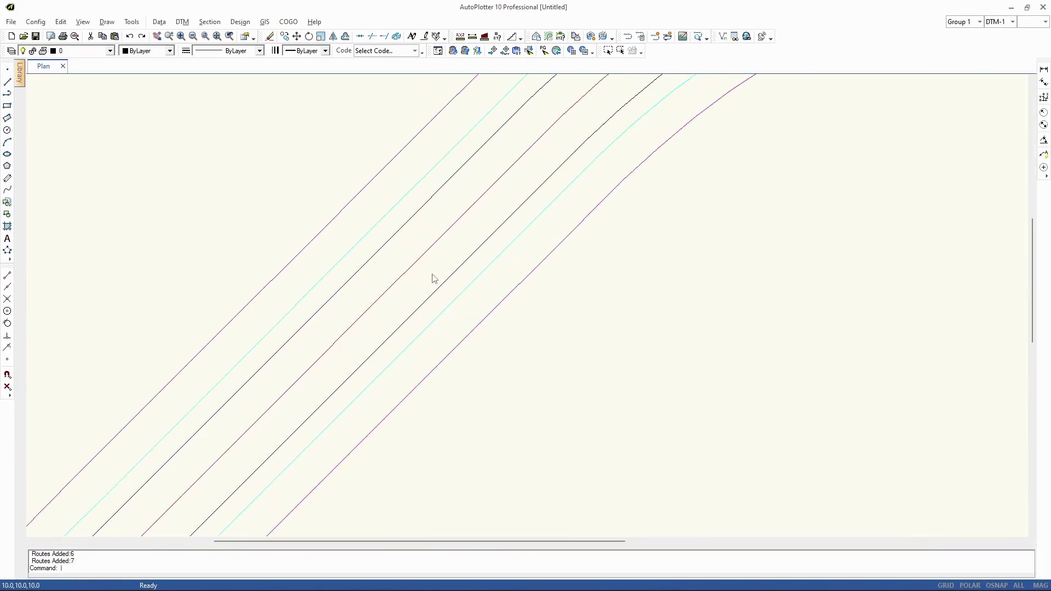
scroll(415, 265, down, 5)
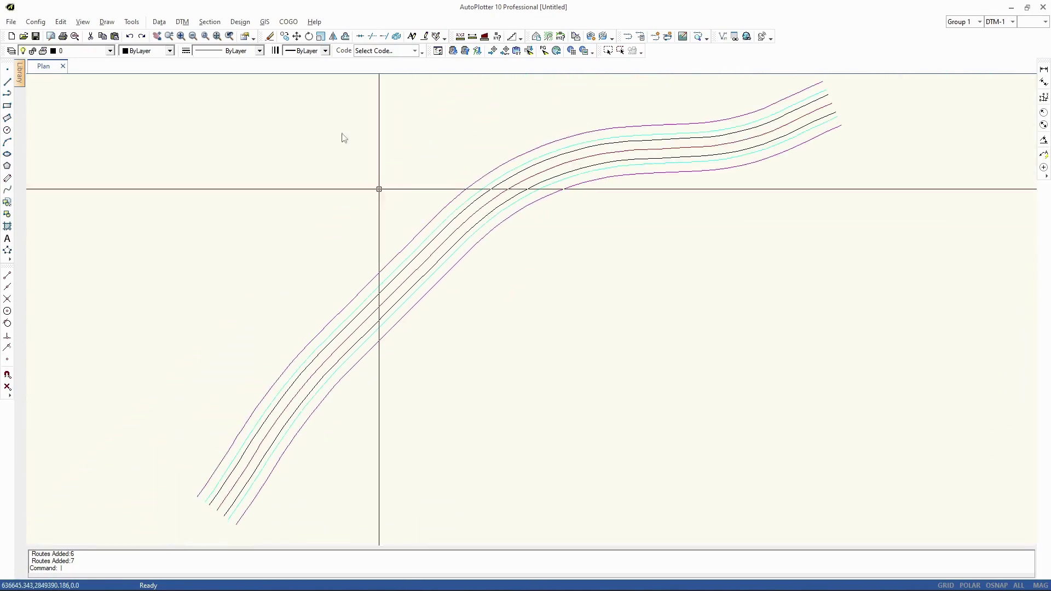
click(211, 22)
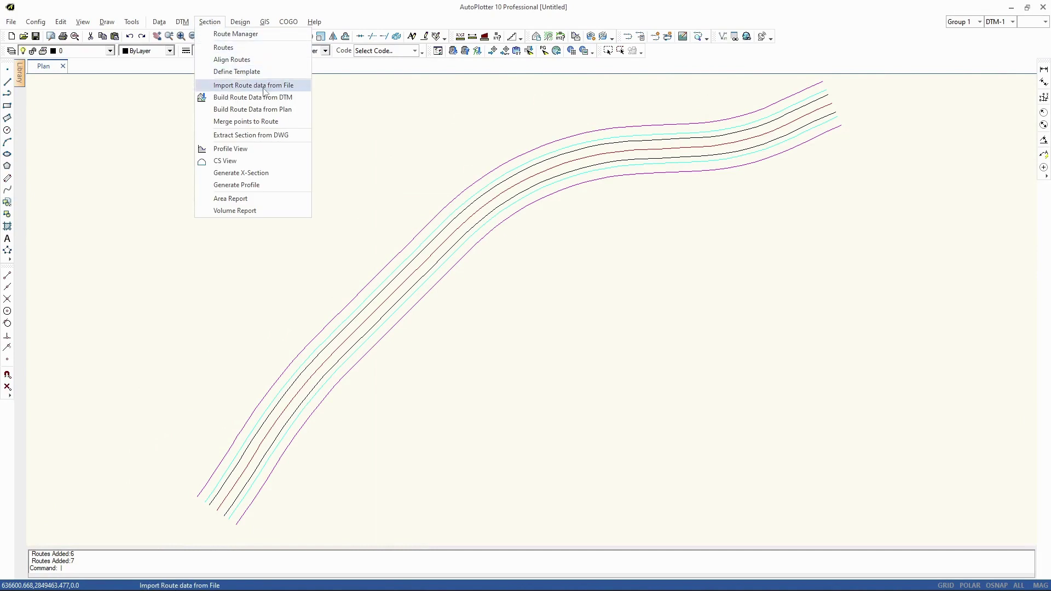
click(277, 110)
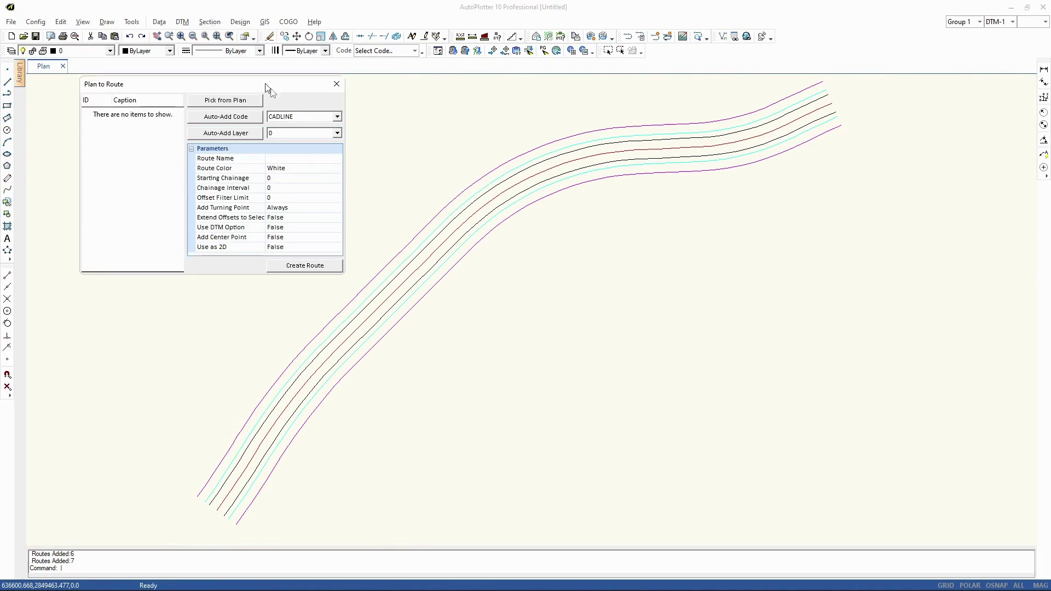
drag(265, 84, 683, 243)
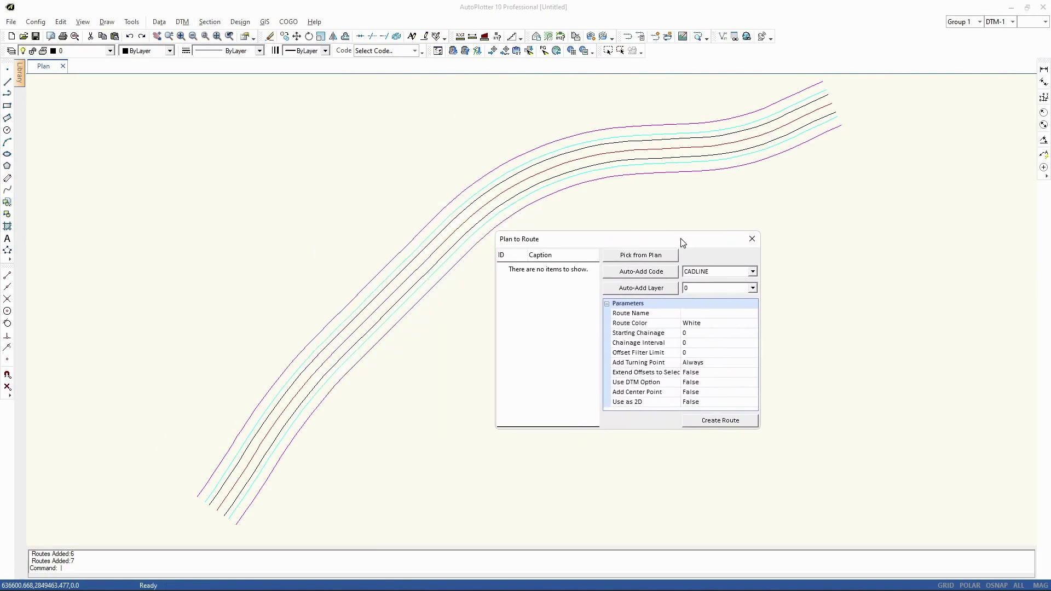
click(647, 261)
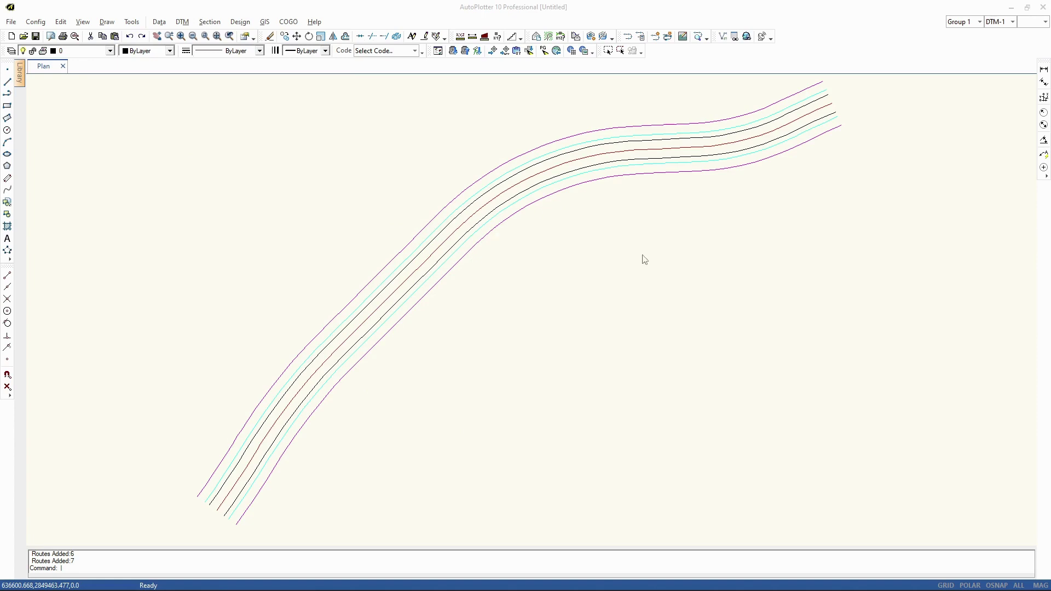
click(408, 263)
click(407, 262)
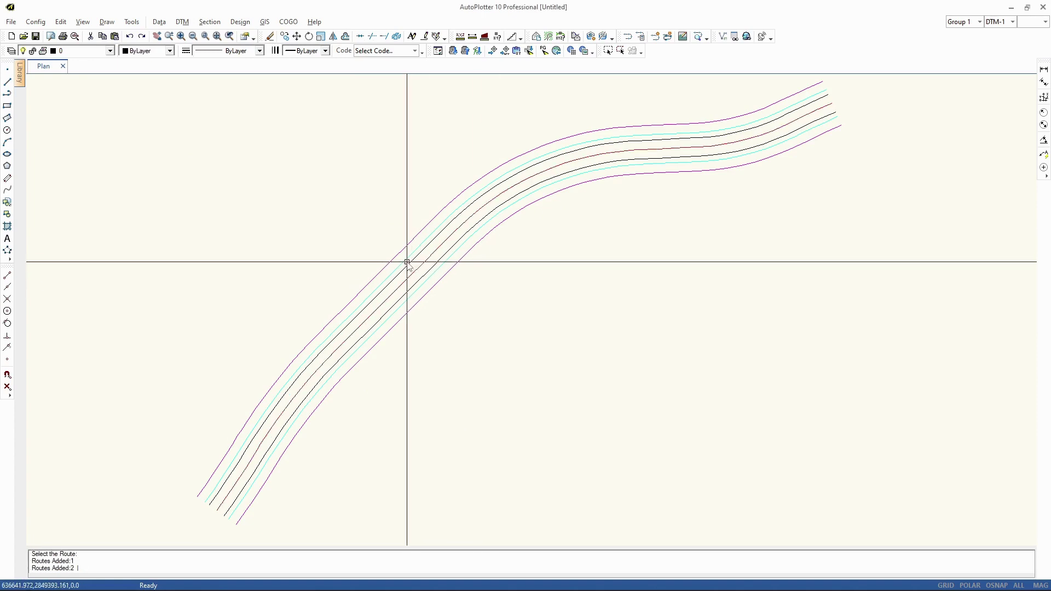
click(400, 252)
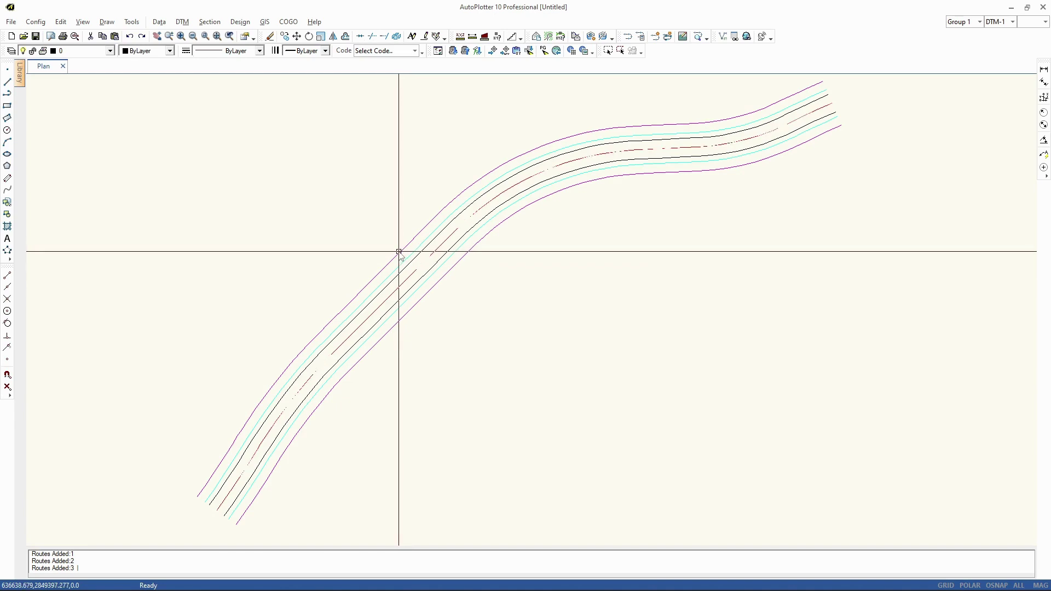
Step: Add the black, cyan and purple lines on the right side of the center line and finish the selection
click(423, 276)
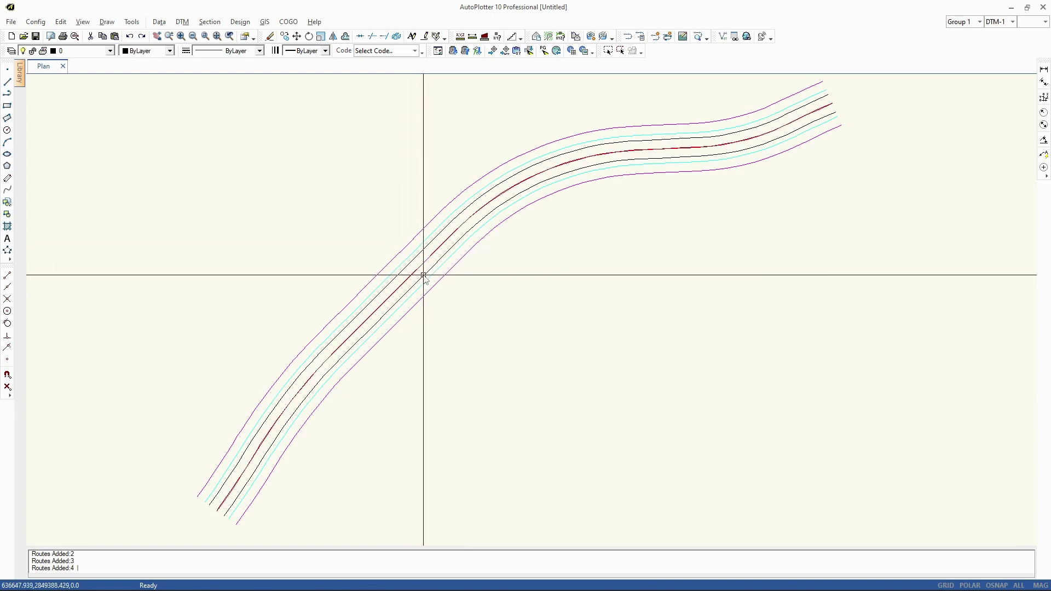
click(427, 277)
click(427, 277)
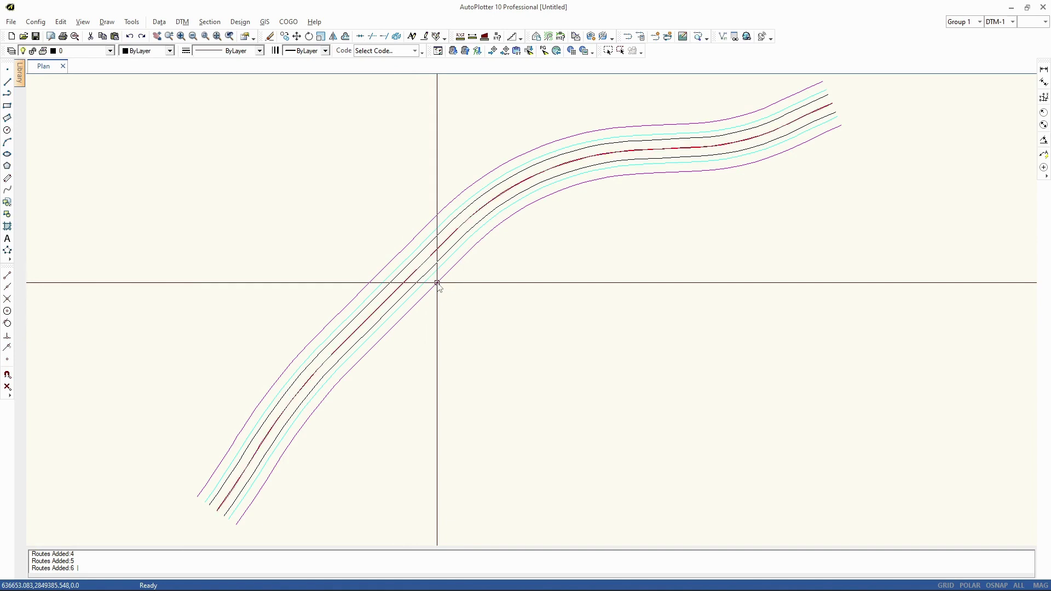
click(437, 283)
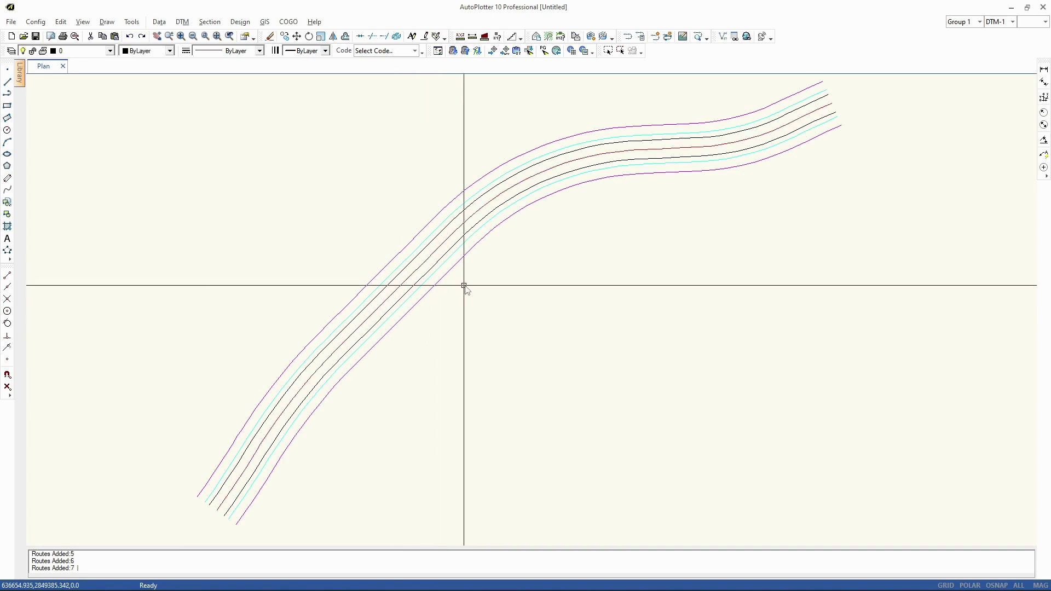
key(Return)
Step: Caption the center line CL and the three lines on its left side LCW, LPS and LS
drag(606, 245, 673, 226)
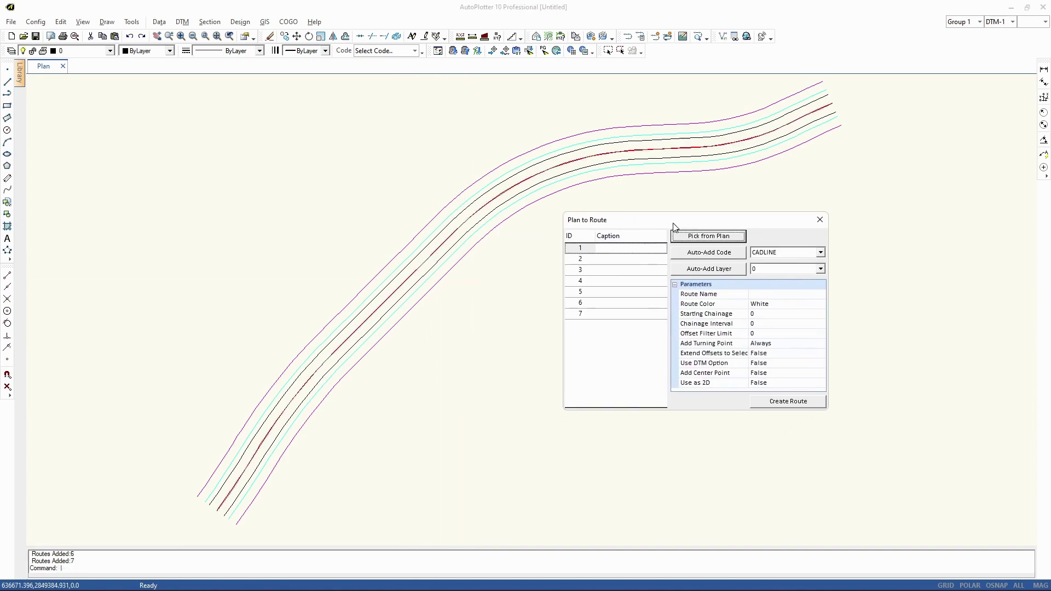
click(611, 249)
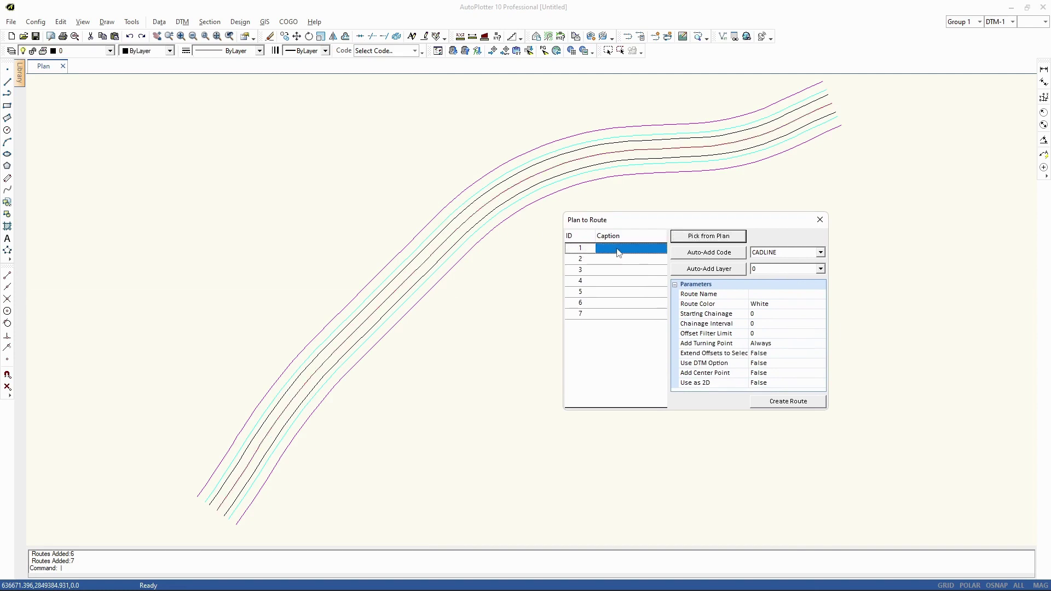
click(617, 250)
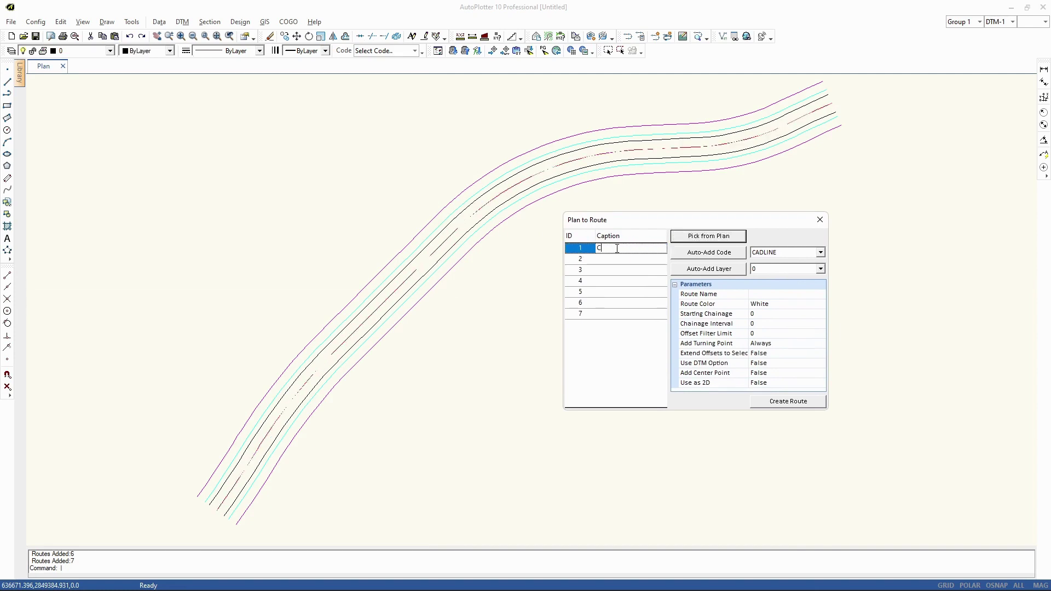
click(626, 261)
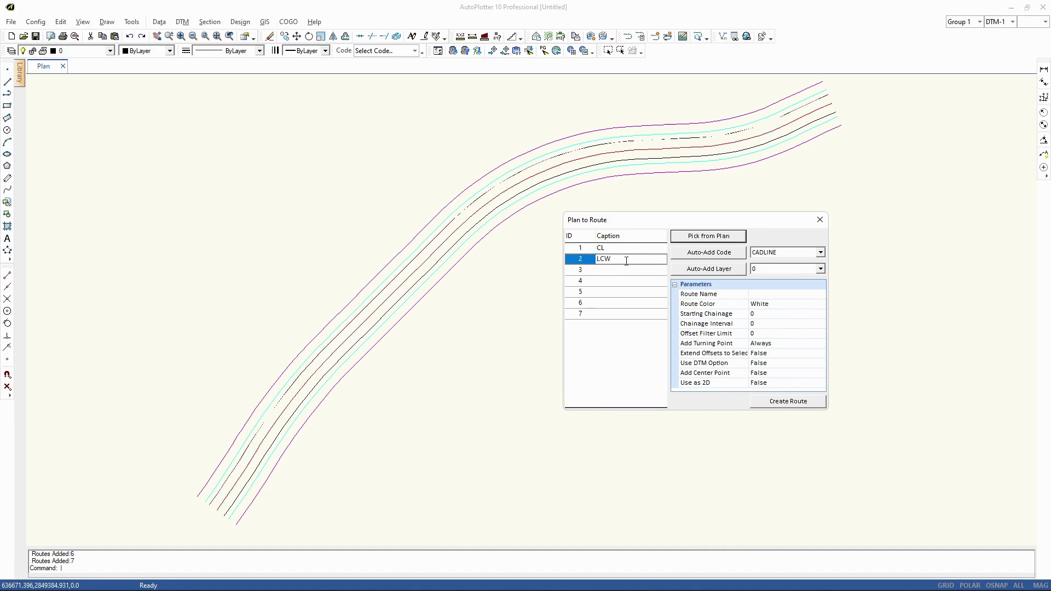
click(621, 270)
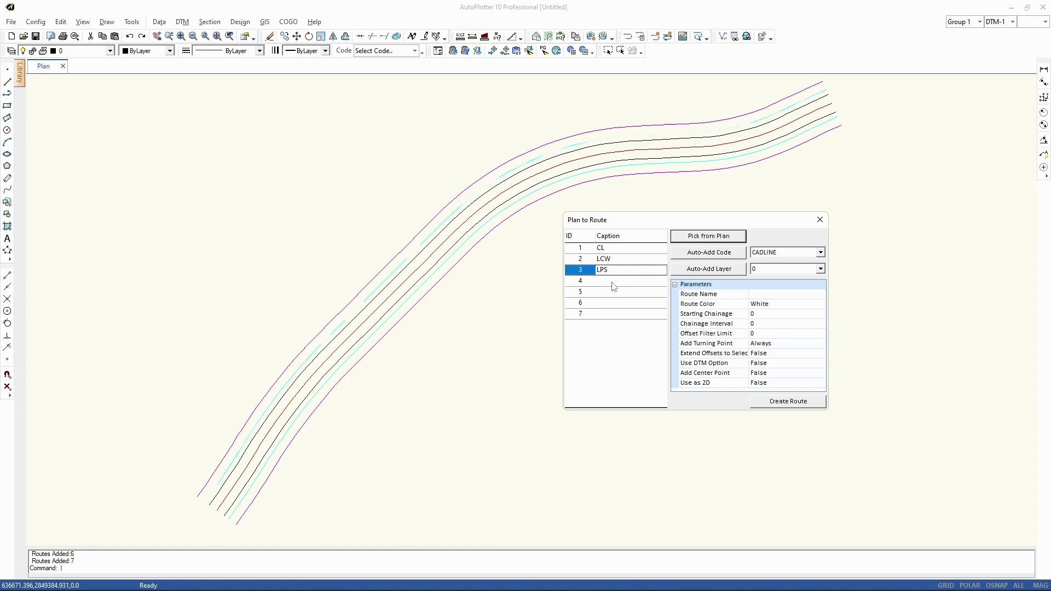
click(612, 282)
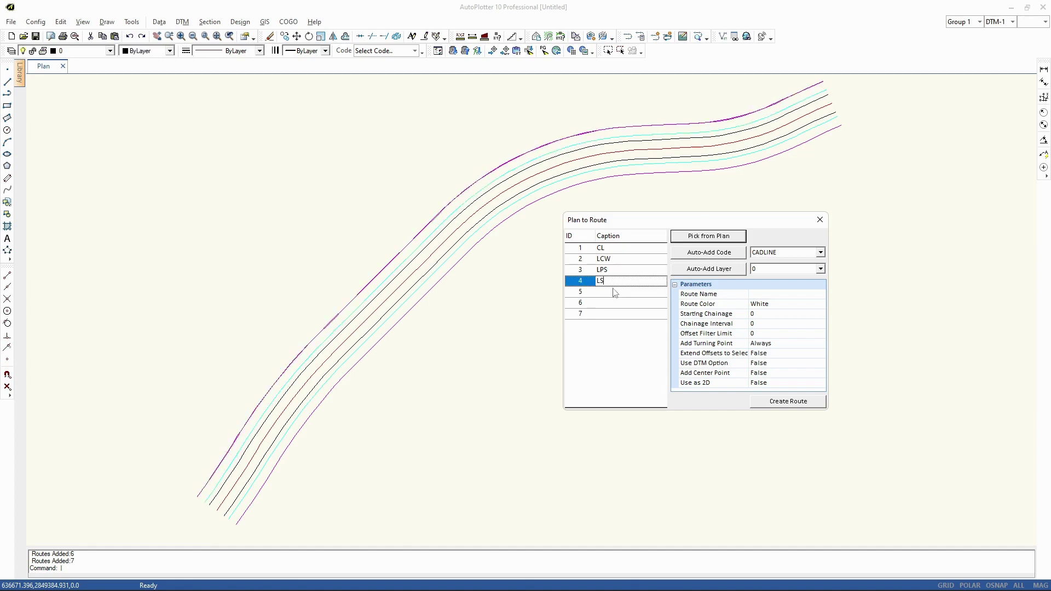
Step: Caption the three lines on the right side of the center line RCW, RPS and RS
click(614, 292)
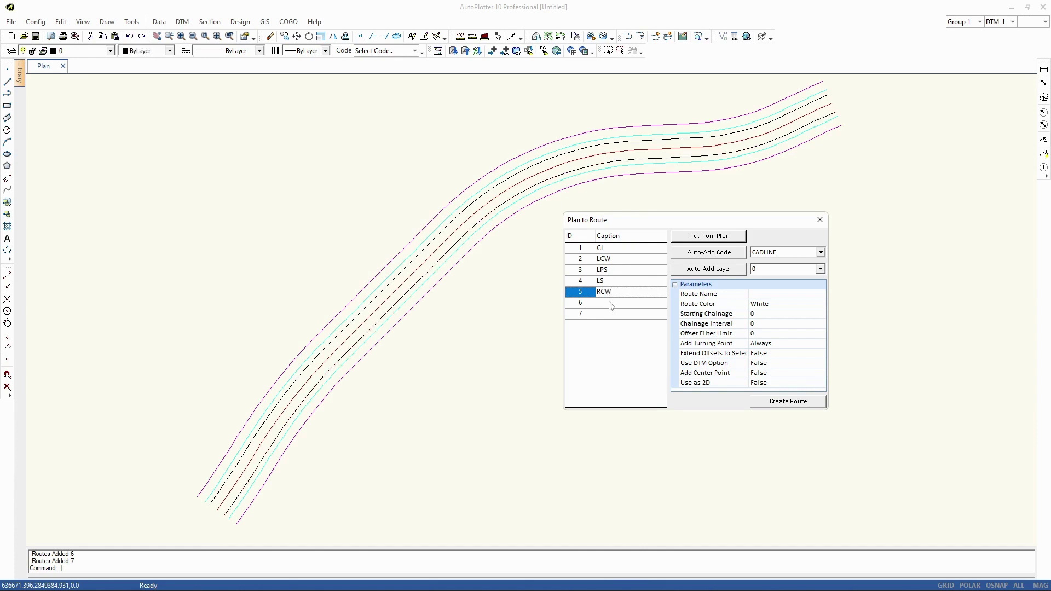
click(610, 302)
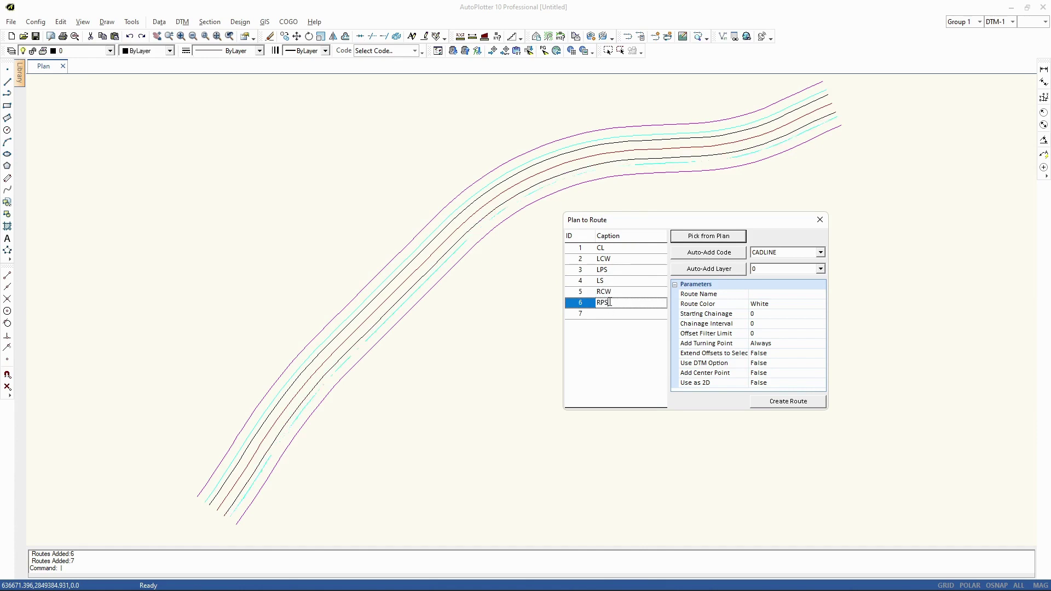
click(618, 315)
text(RS)
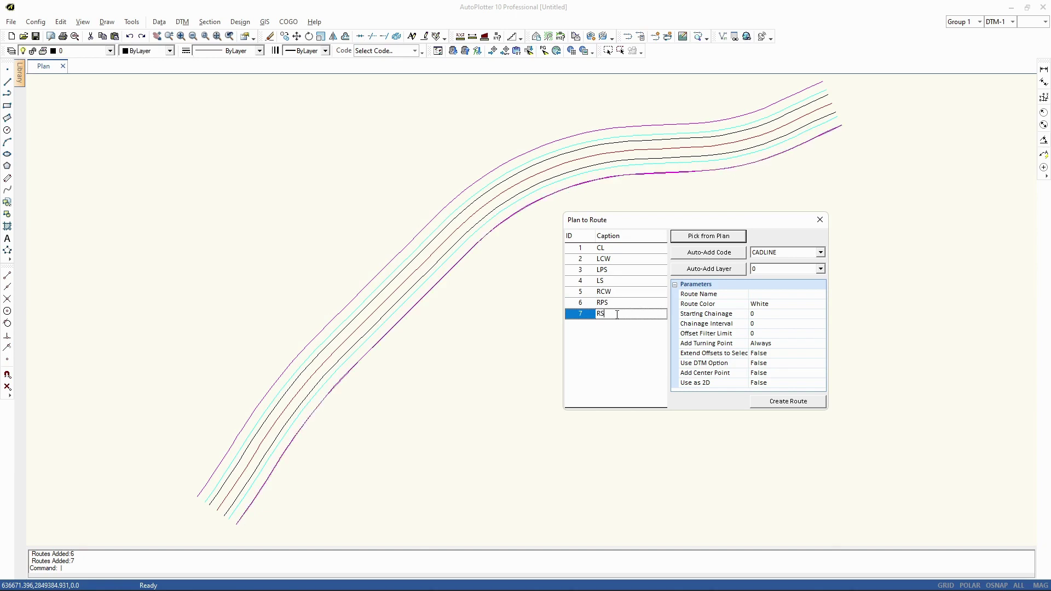
click(607, 253)
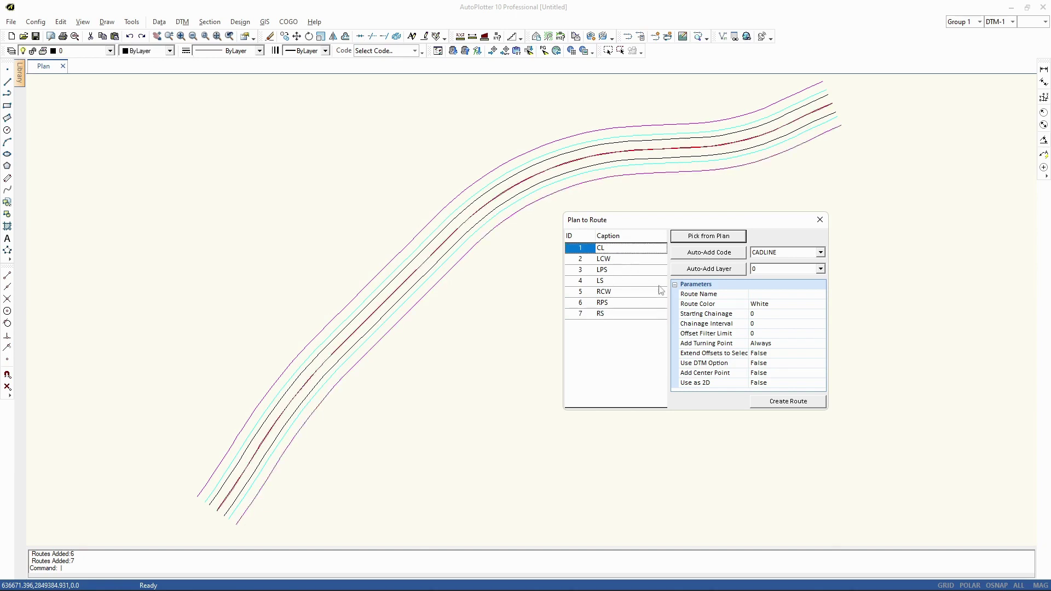
Step: Name the route GL, set its color to Blue and its chainage interval to 10
click(767, 295)
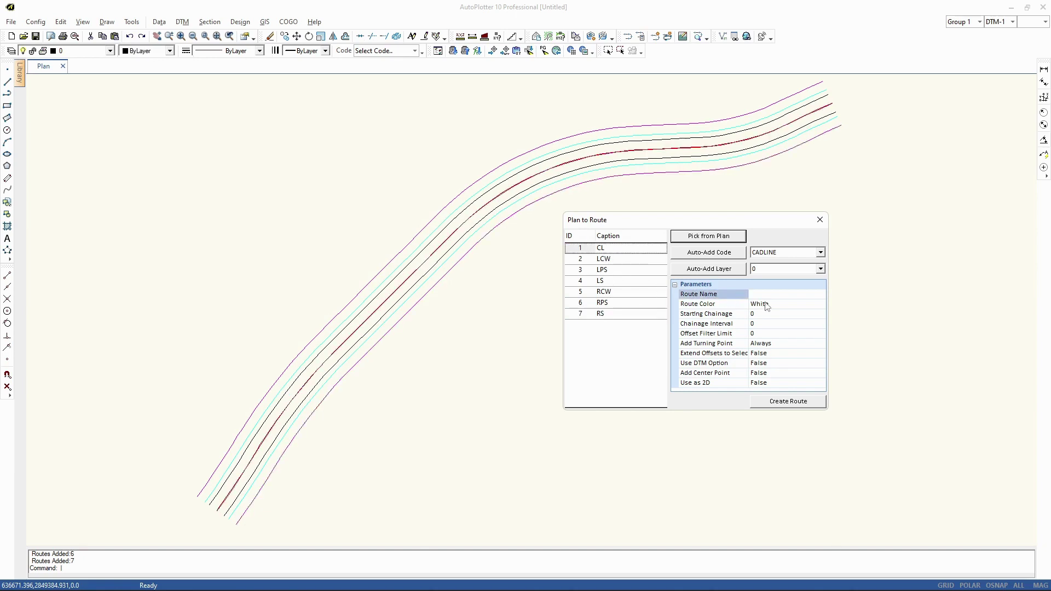
text(GL)
click(767, 305)
click(821, 304)
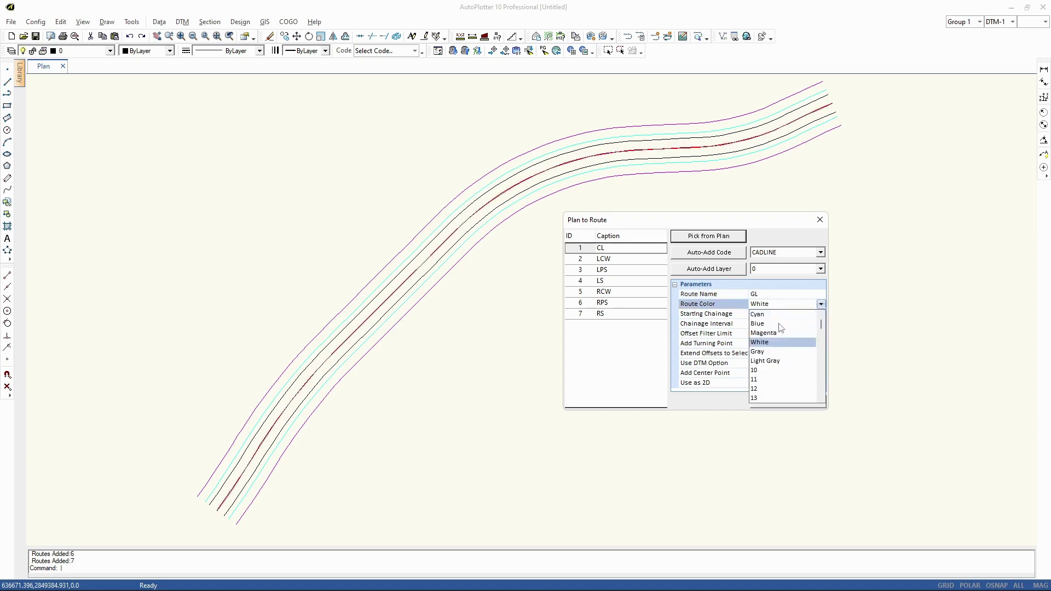
click(759, 325)
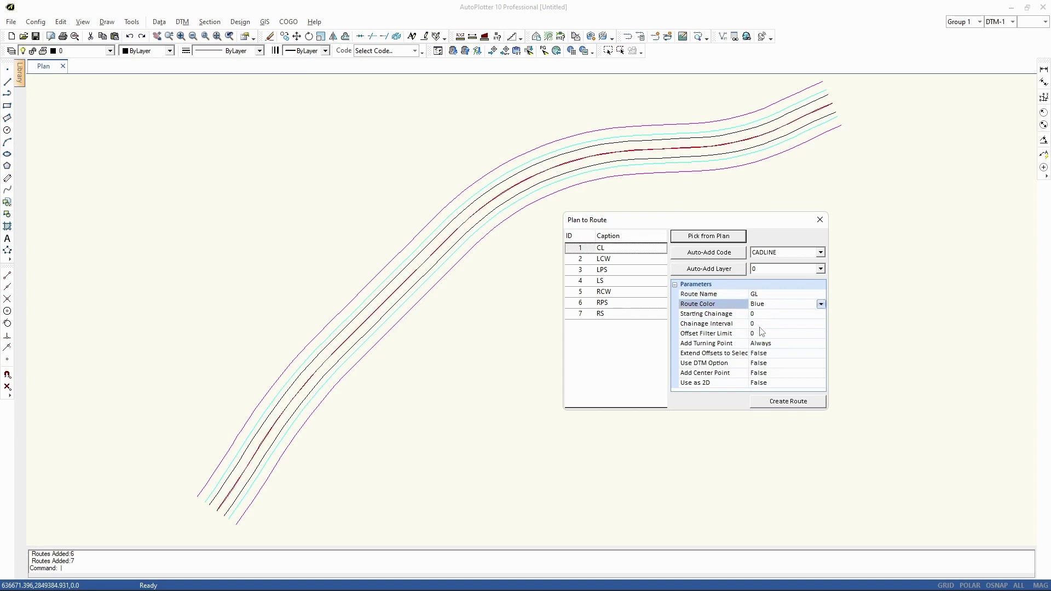
click(740, 317)
click(737, 324)
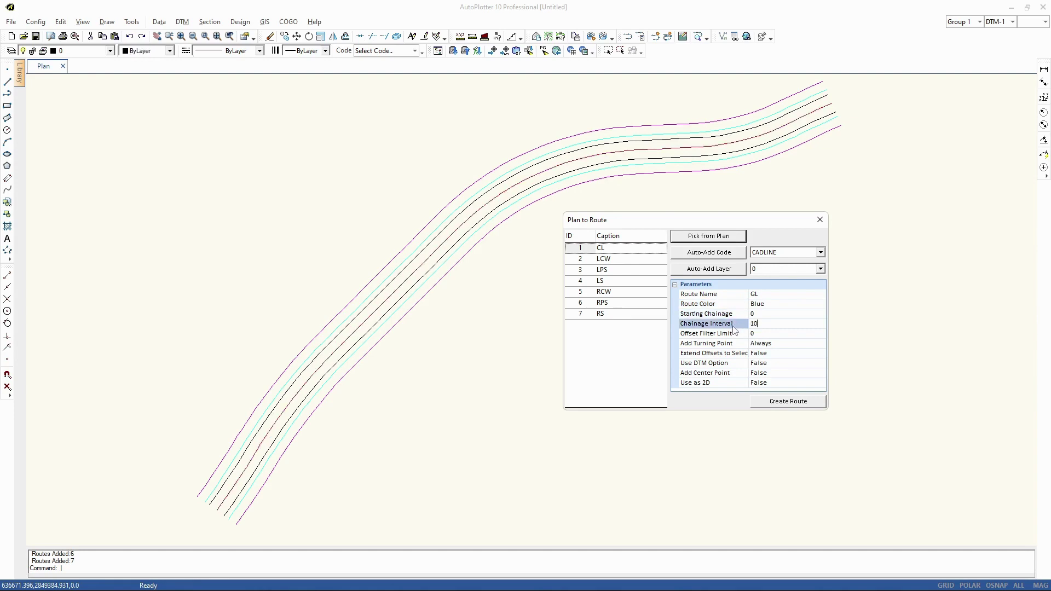
Step: Set adding turning points to Never and adding center points to True, and create the route
click(739, 345)
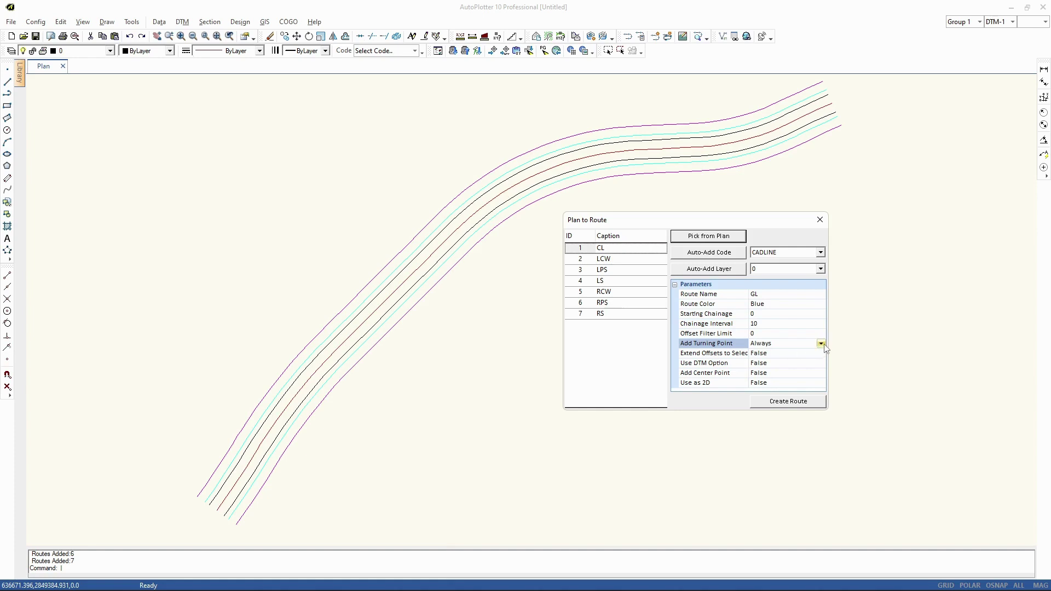
click(821, 344)
click(767, 365)
click(735, 374)
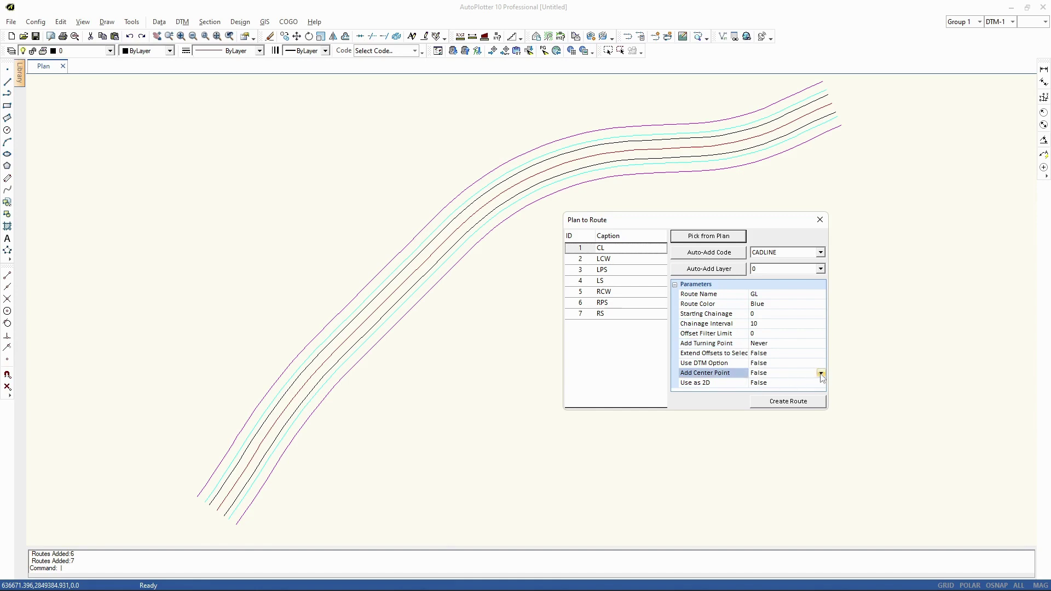
click(821, 374)
click(770, 384)
click(791, 404)
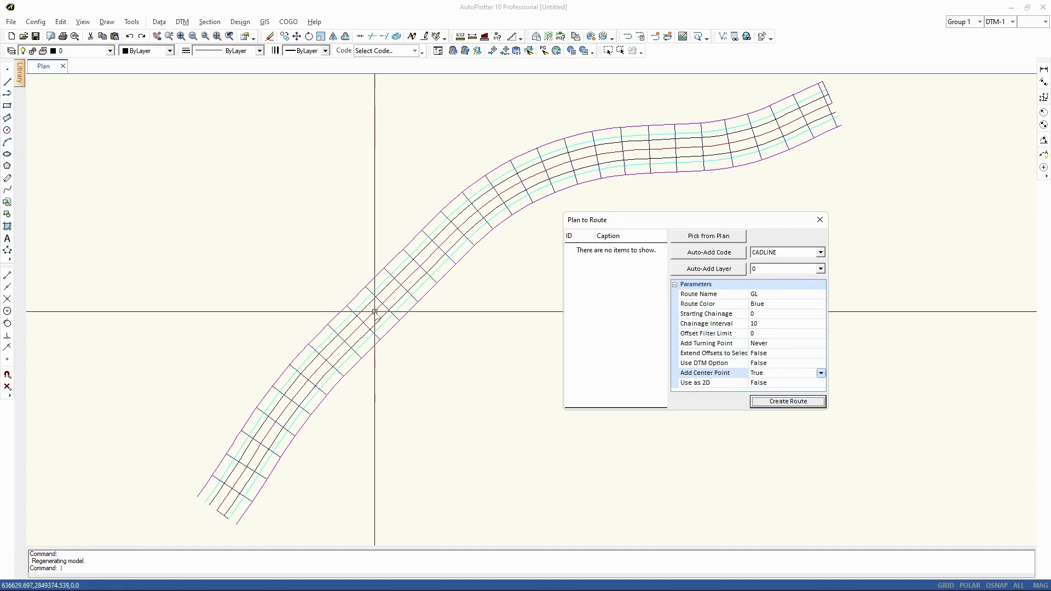
Step: Open the GL route's data and place it beside the plan in a new vertical tab group
scroll(376, 314, up, 3)
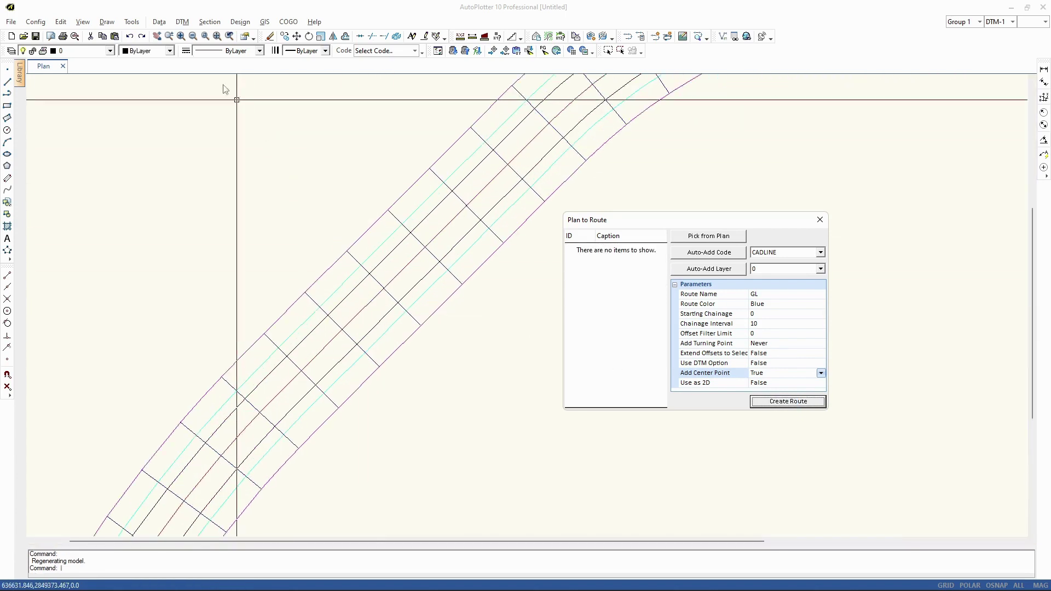
click(210, 22)
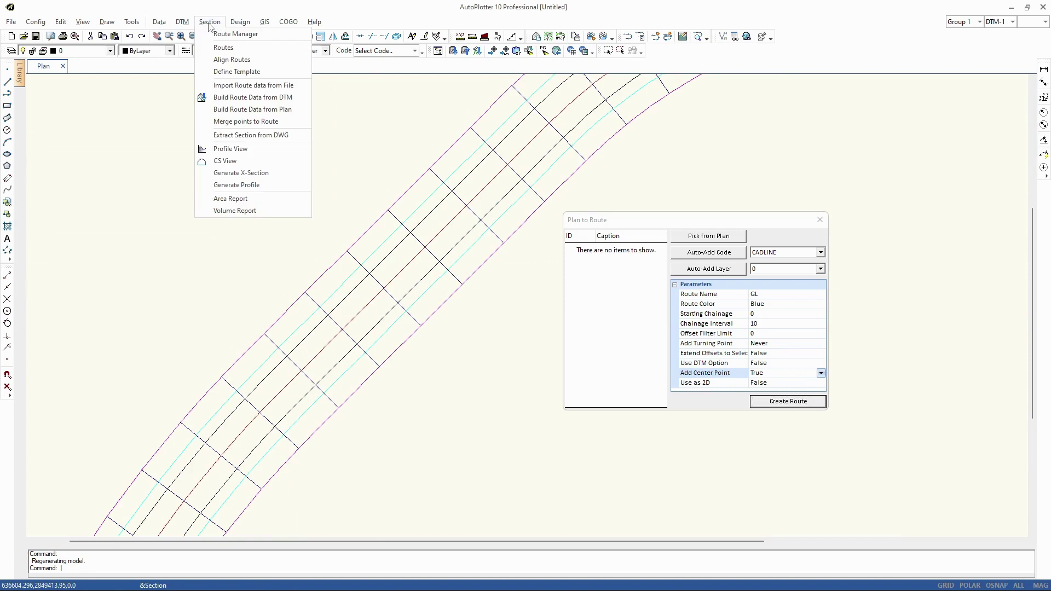
click(253, 35)
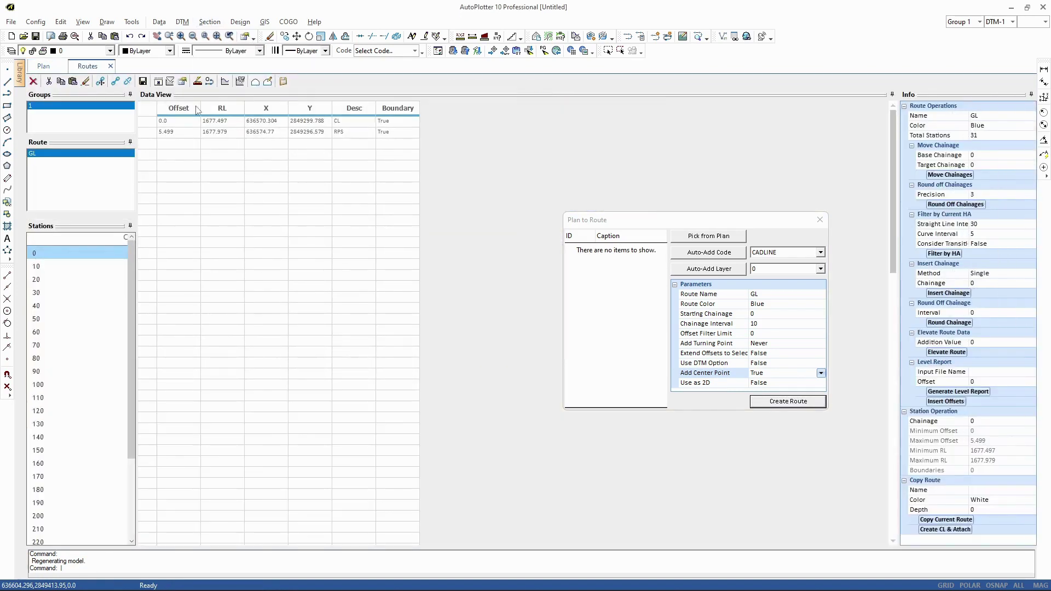
drag(210, 123, 211, 124)
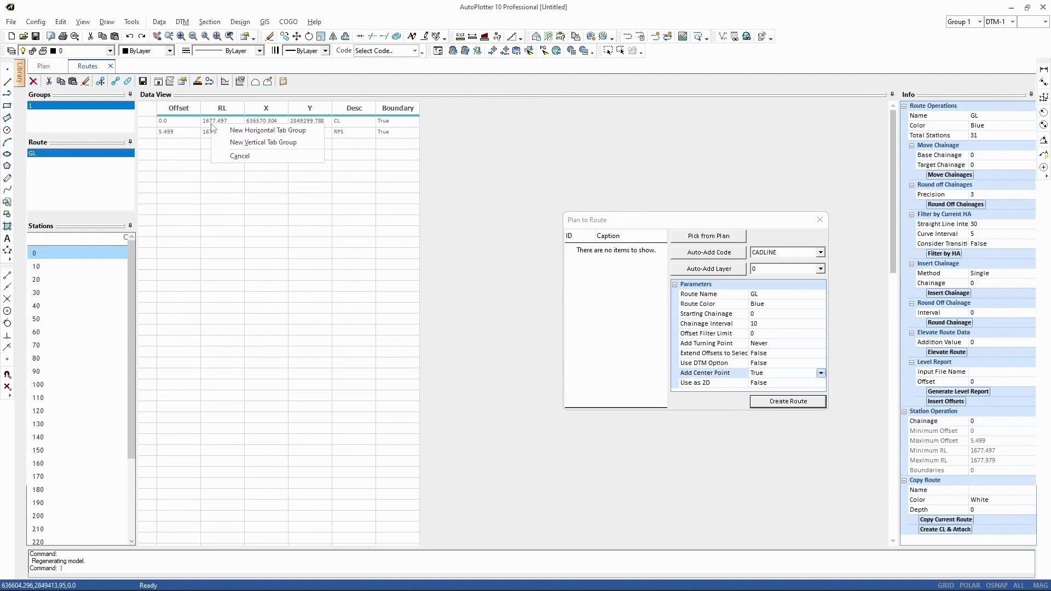
click(250, 142)
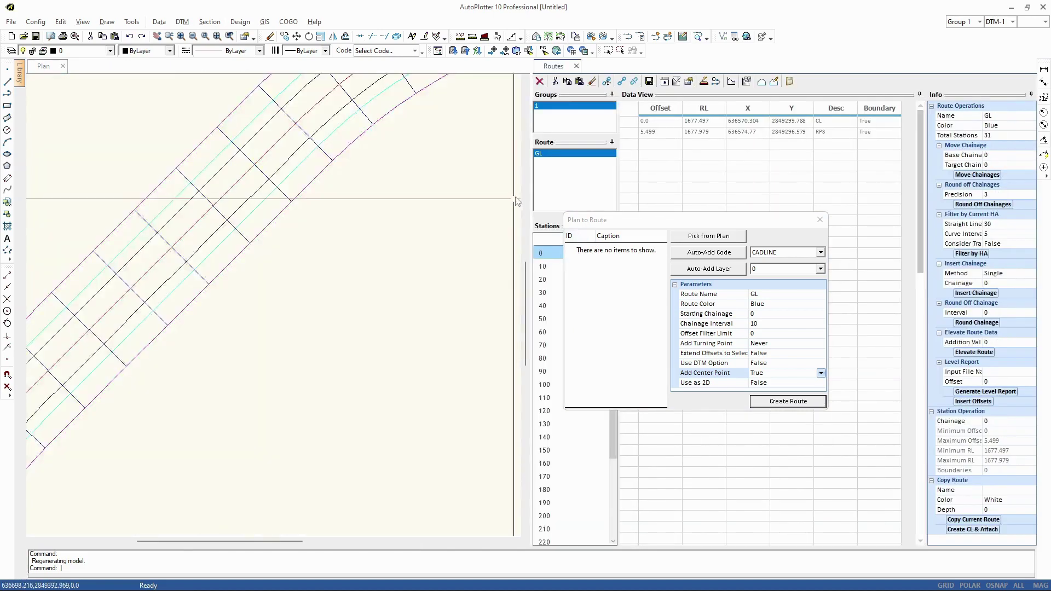
Step: Review the GL route's offsets and levels at chainages 10 and 20, moving the Plan to Route dialog off the table
click(545, 268)
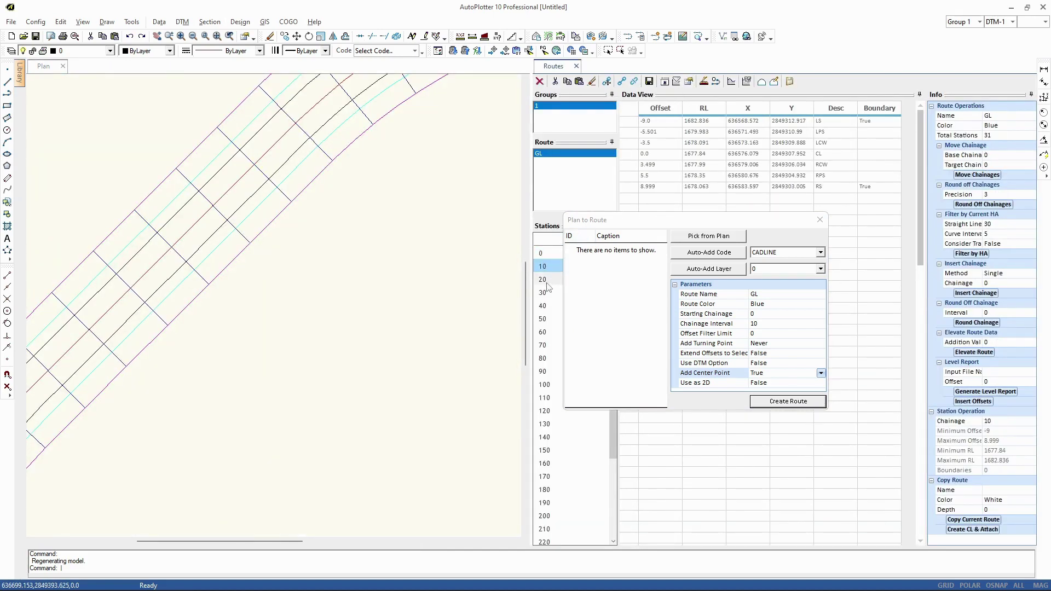
click(546, 281)
mouse_move(660, 226)
mouse_down()
mouse_move(586, 273)
mouse_move(386, 336)
mouse_up()
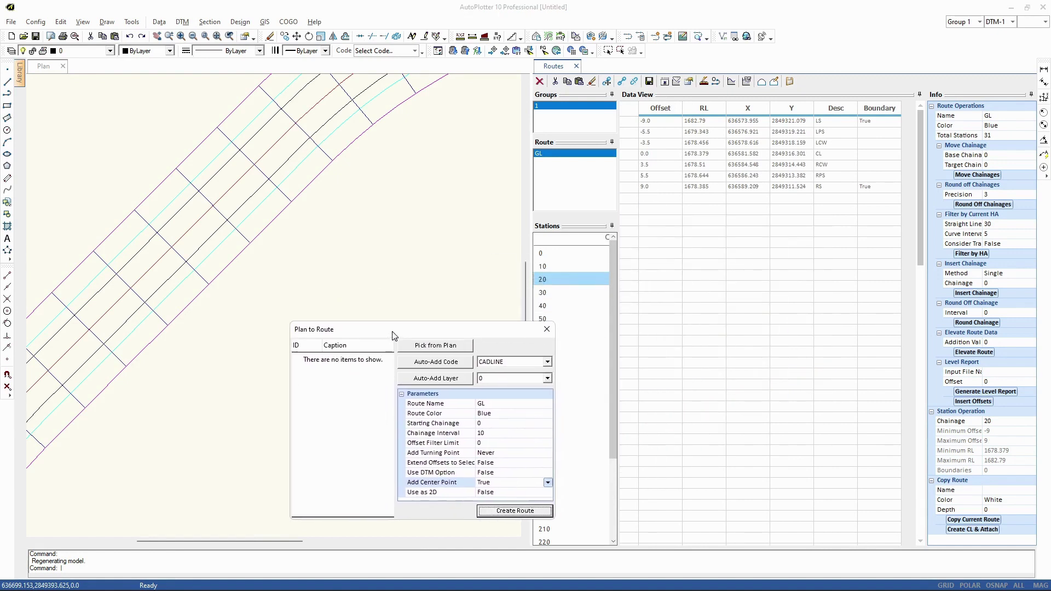
Step: Open the cross-section view of the GL route and go through the consecutive sections from chainage 20 onward
click(762, 82)
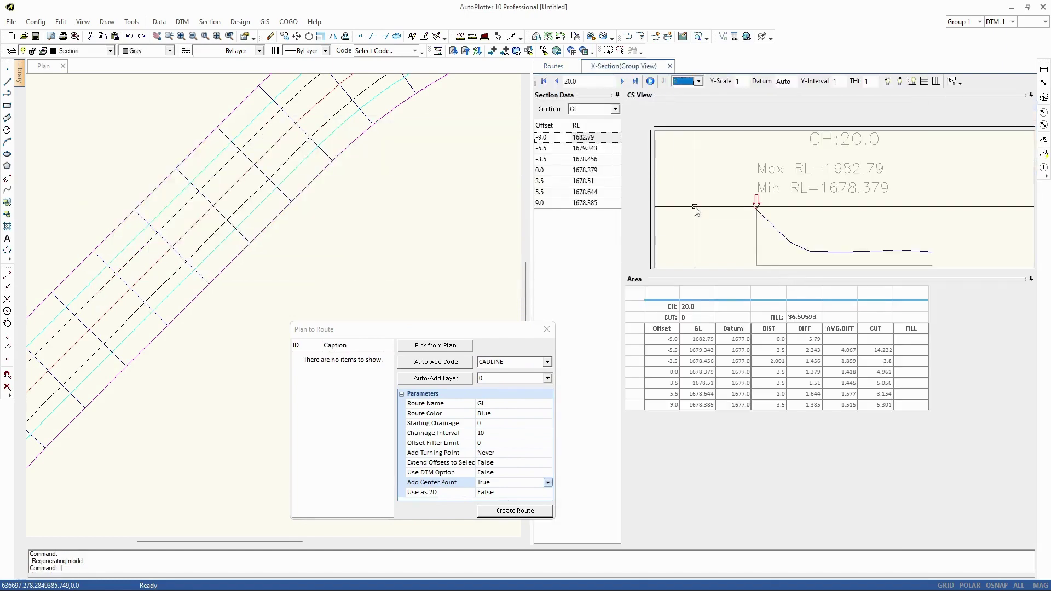
click(623, 81)
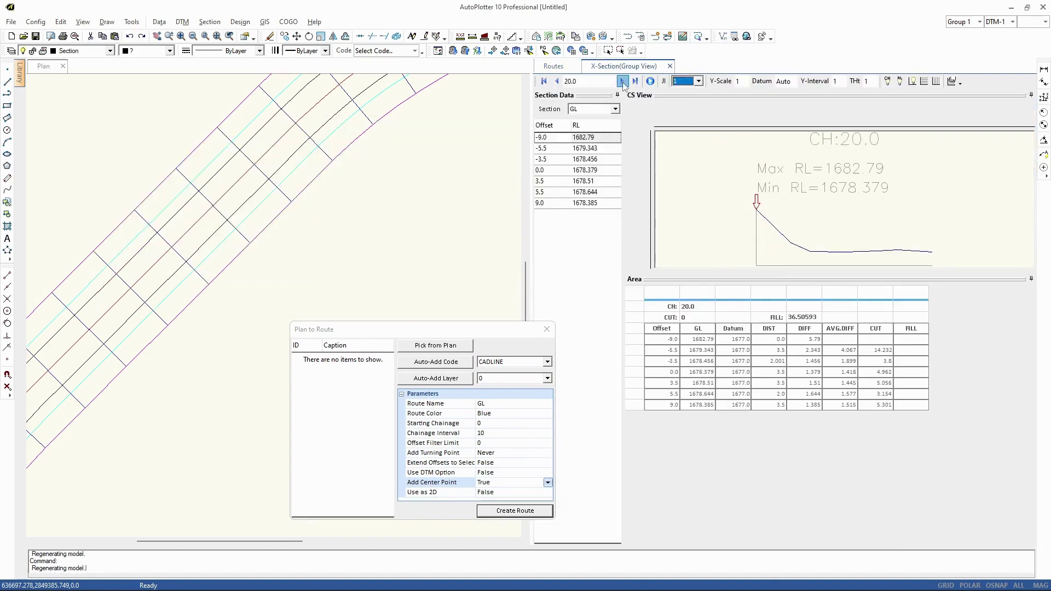
click(623, 81)
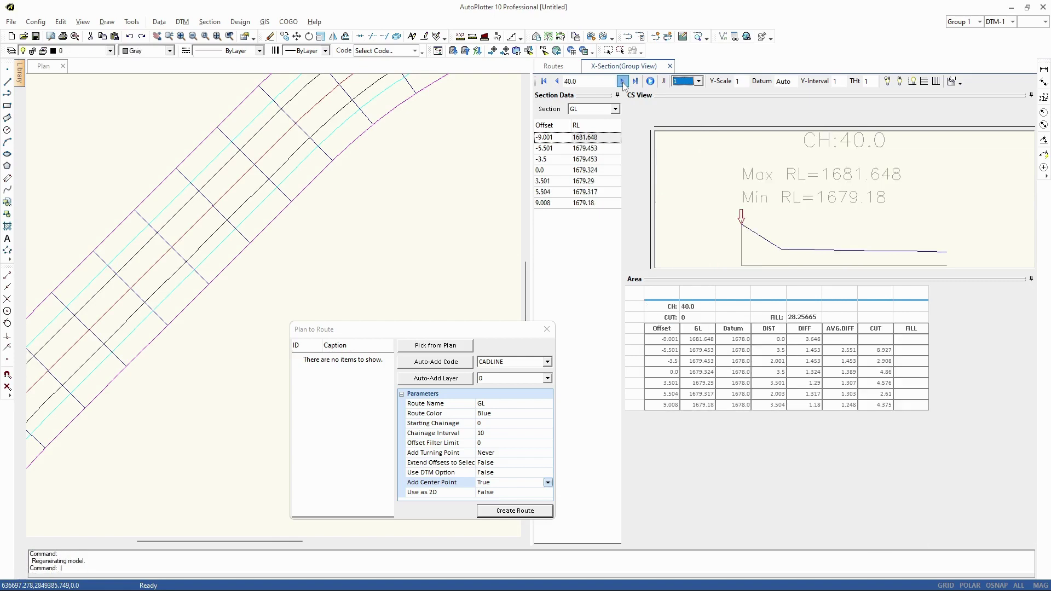
click(624, 81)
click(623, 82)
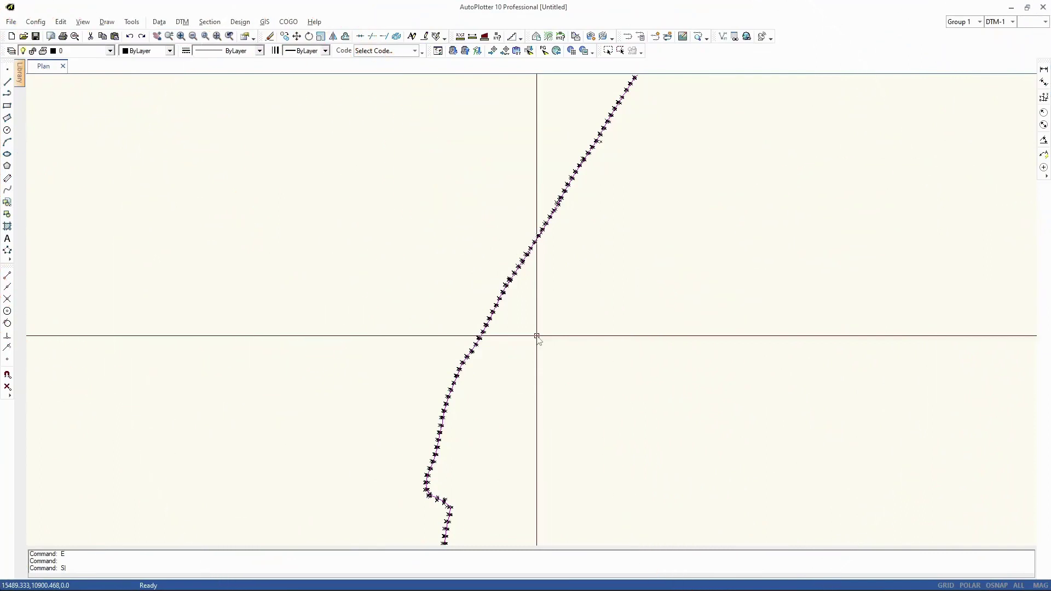
Step: Examine the surveyed points along the center line and their coordinates and elevations in the survey data, then return to the plan
scroll(501, 301, up, 4)
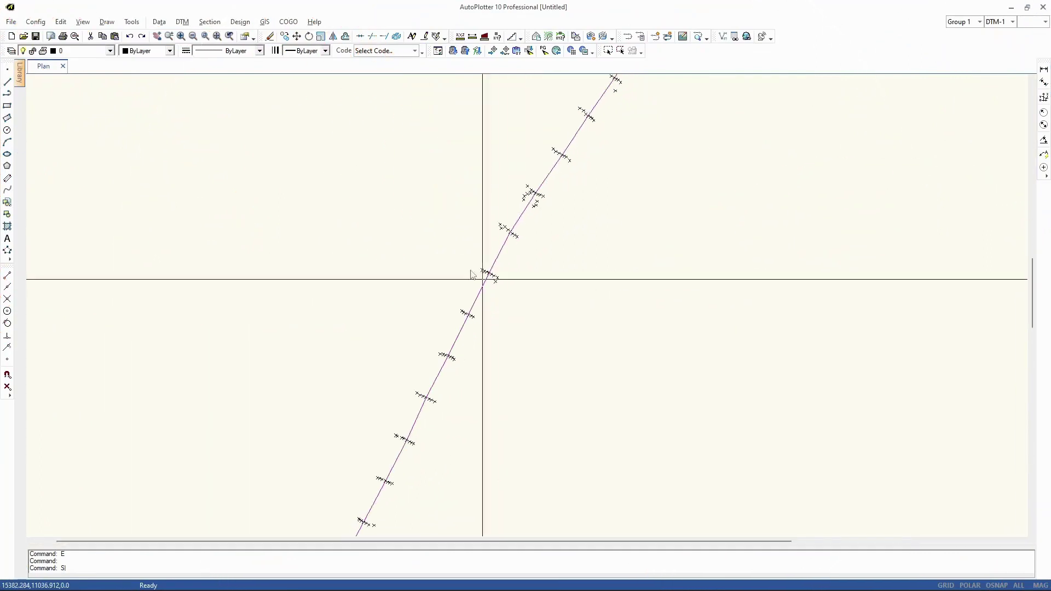
click(160, 23)
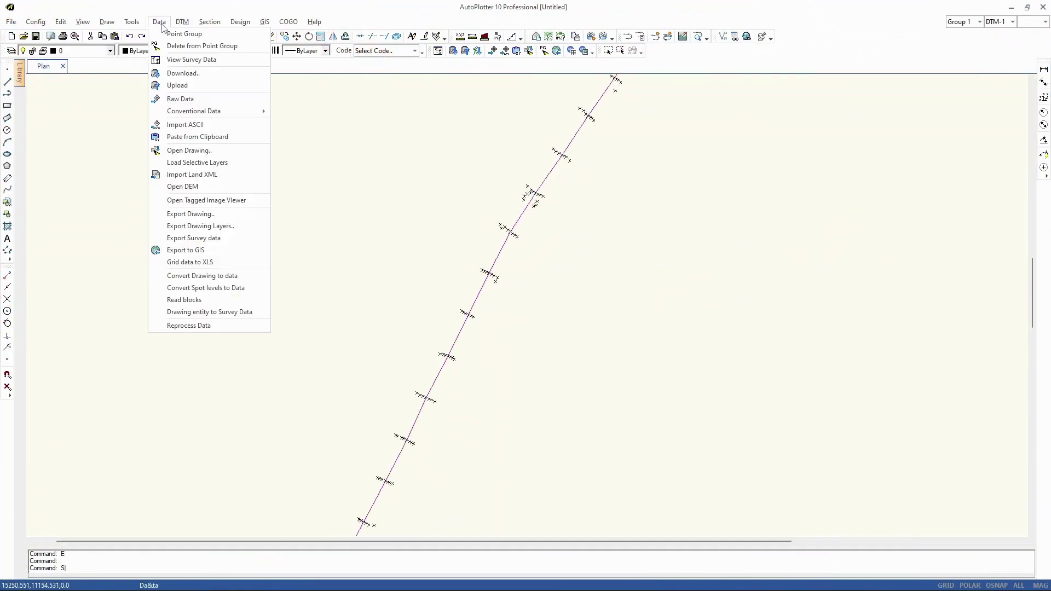
click(191, 59)
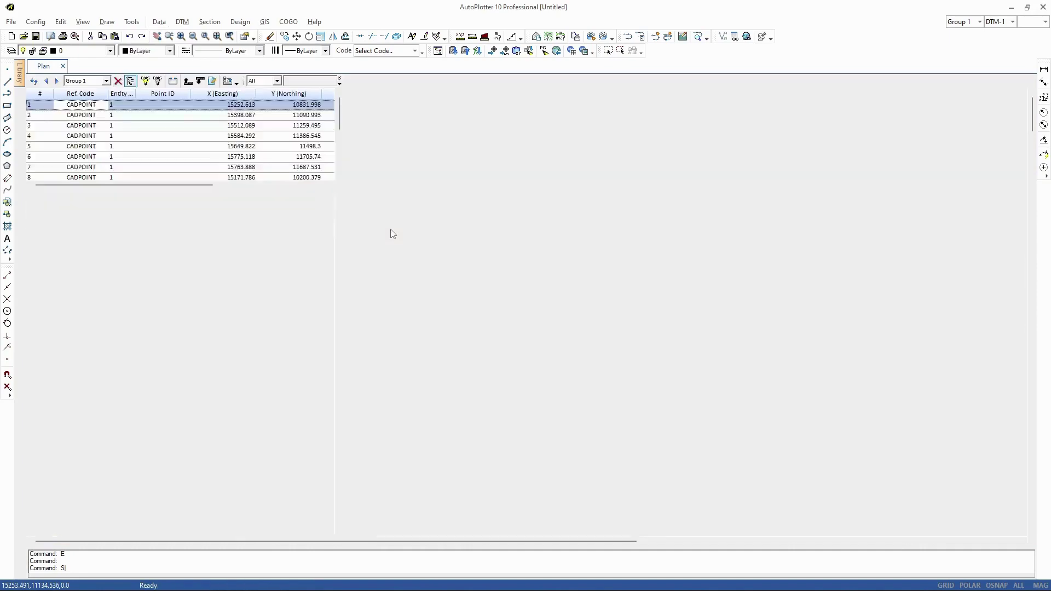
scroll(371, 257, down, 9)
scroll(372, 259, down, 2)
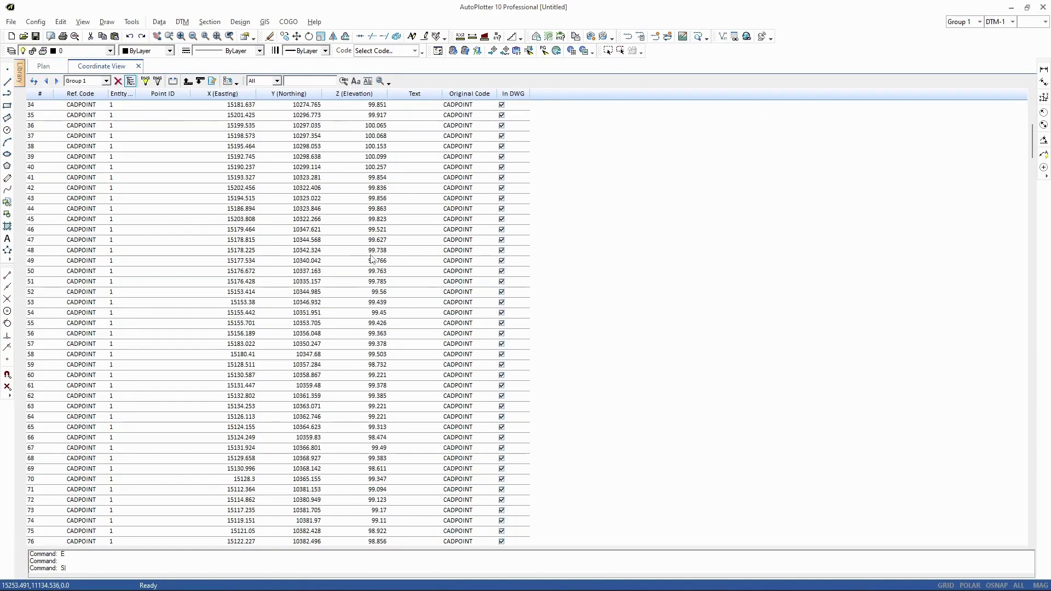
click(139, 66)
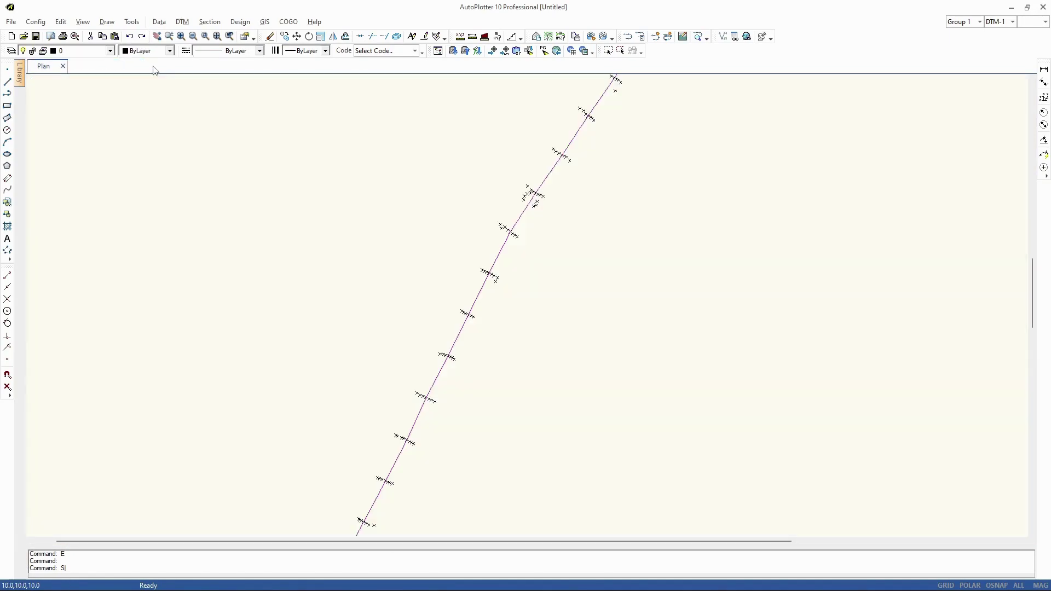
Step: Start merging points to a route and select the road polyline through the surveyed points as its center line
click(213, 23)
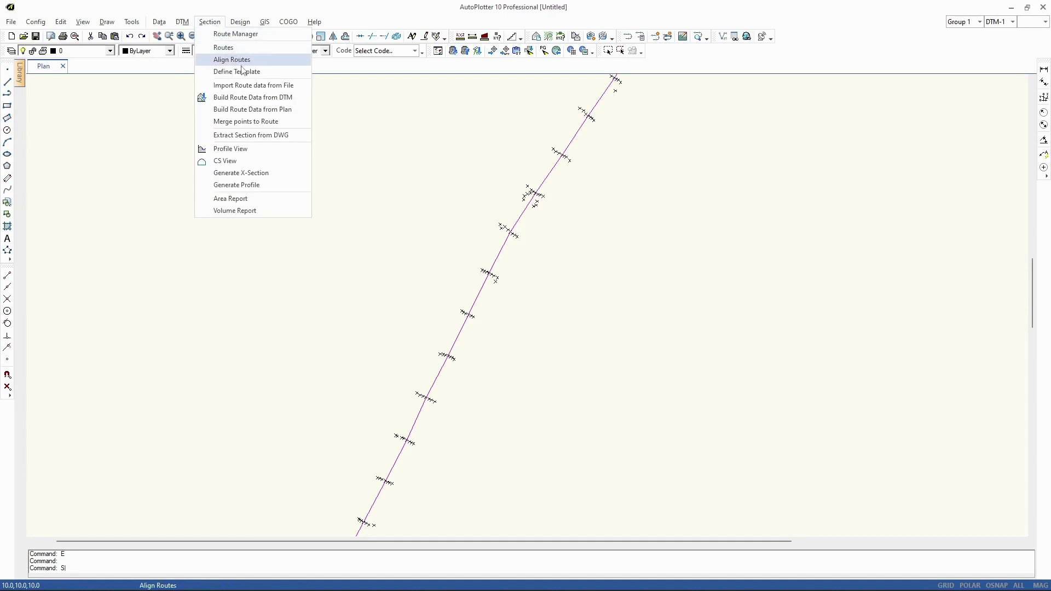
click(246, 121)
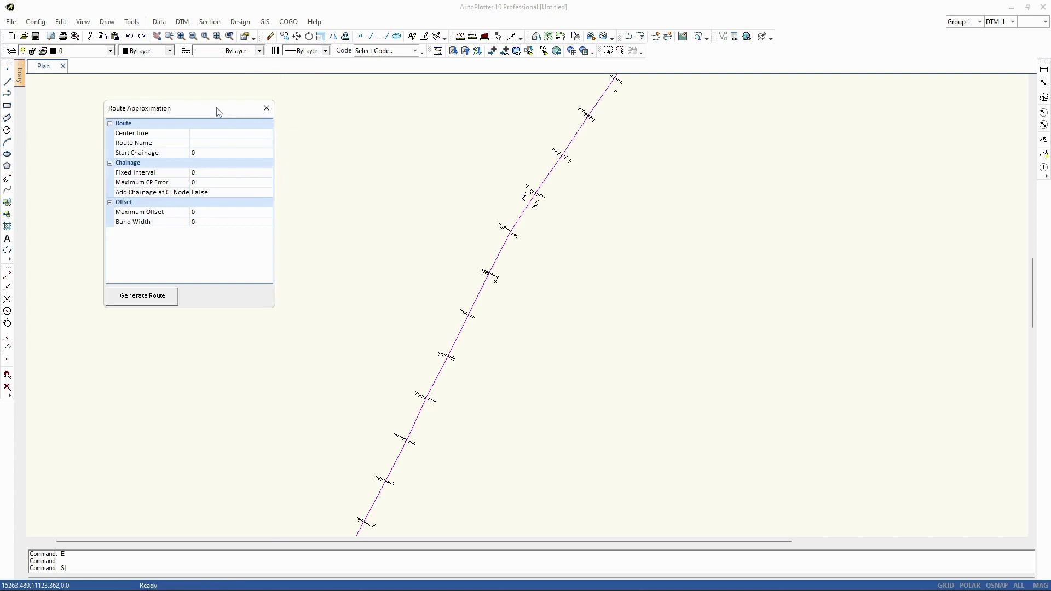
drag(219, 112, 669, 244)
click(606, 268)
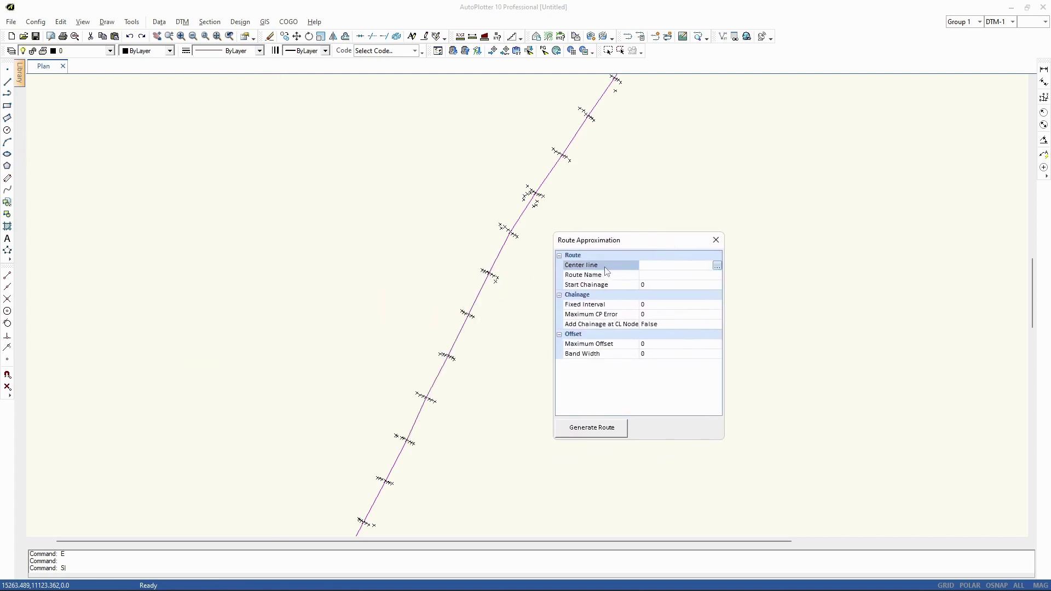
click(718, 265)
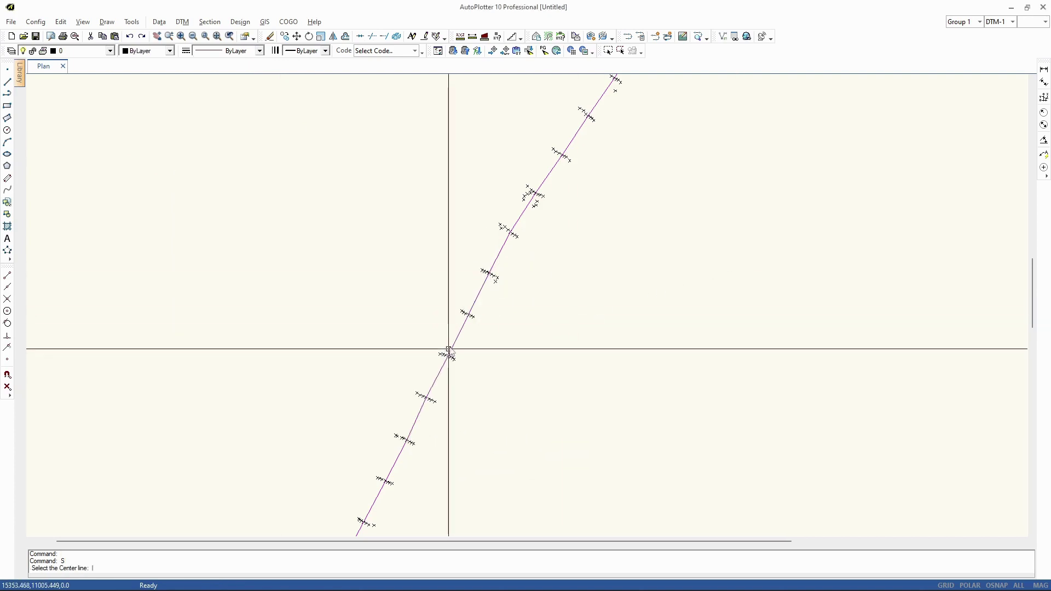
click(449, 350)
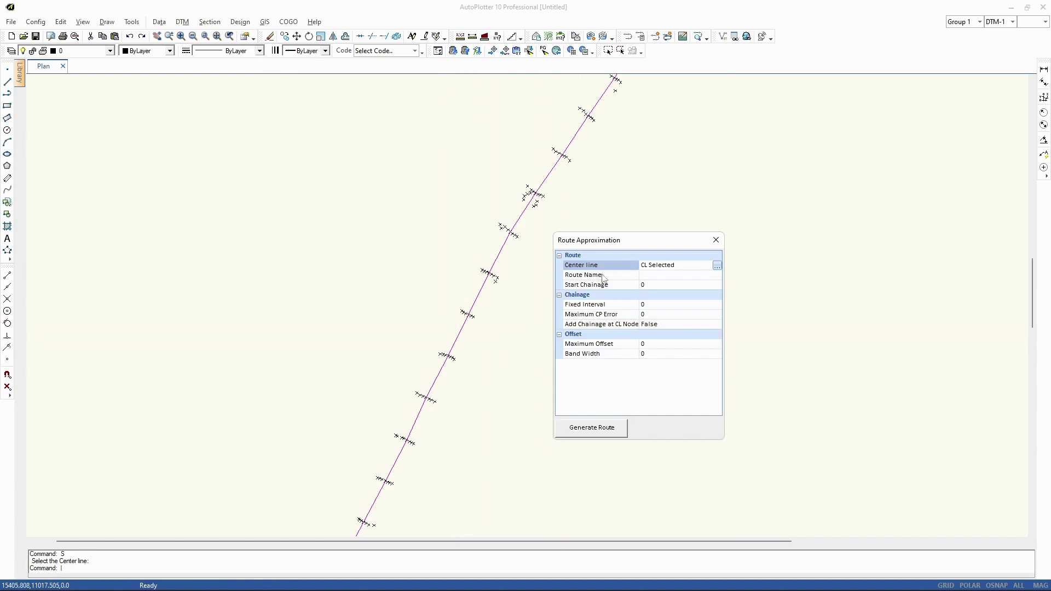
Step: Name the route GL and enable adding chainages at the center line nodes
click(604, 278)
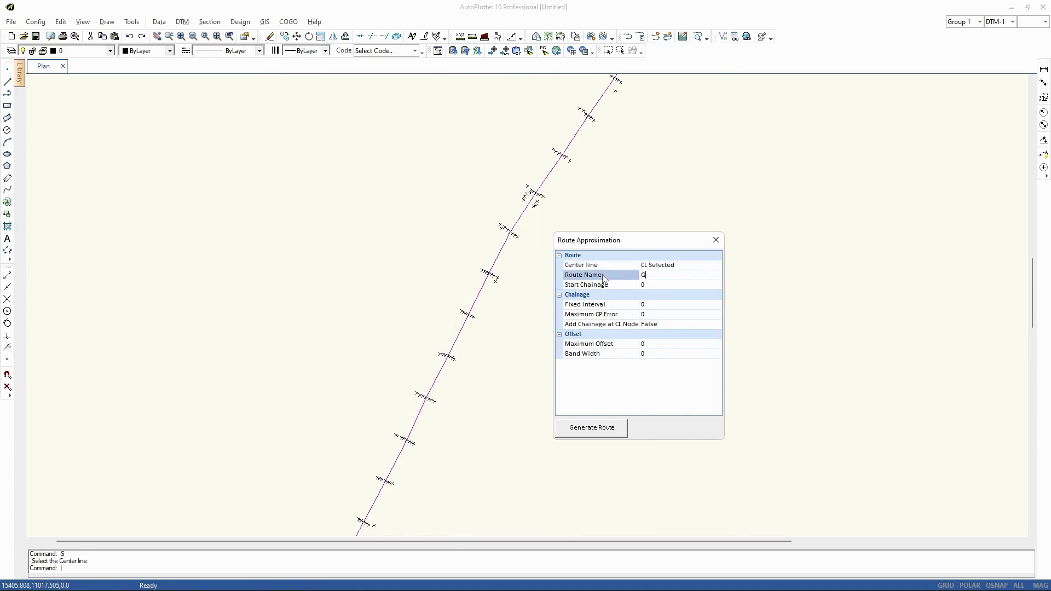
click(605, 288)
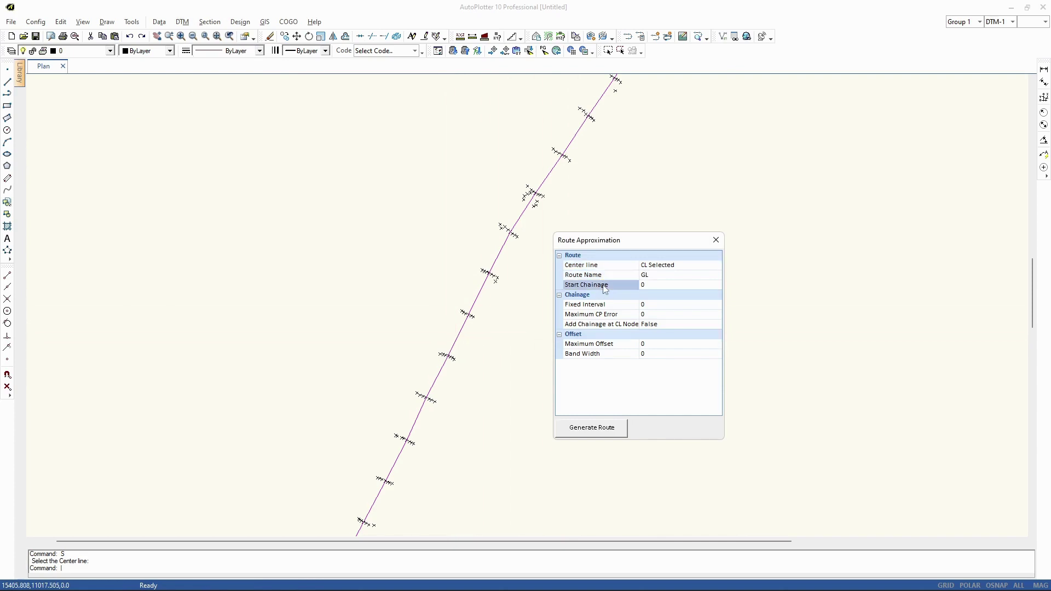
click(614, 308)
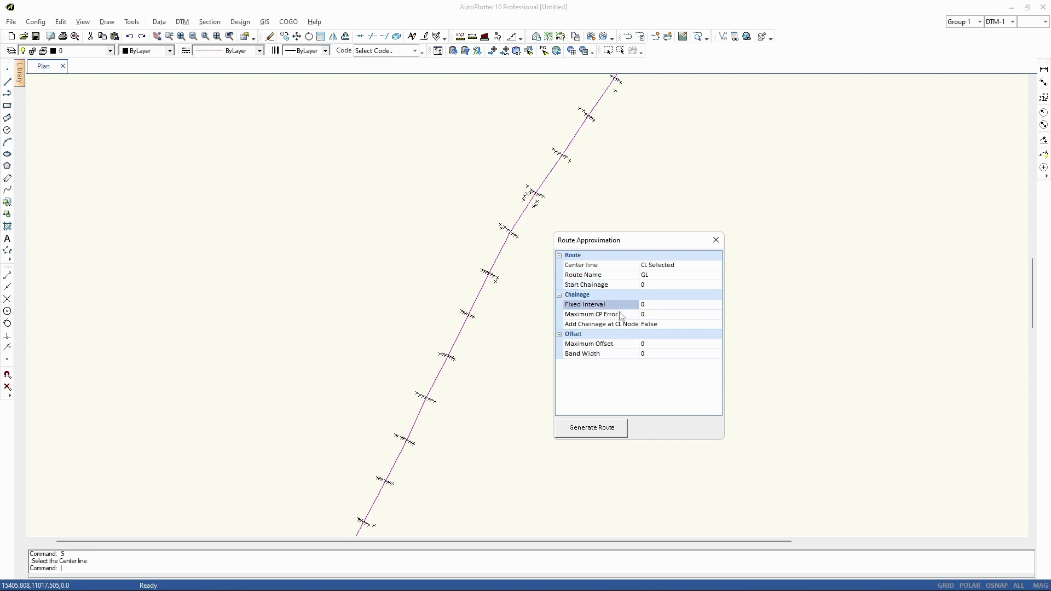
click(622, 317)
click(625, 325)
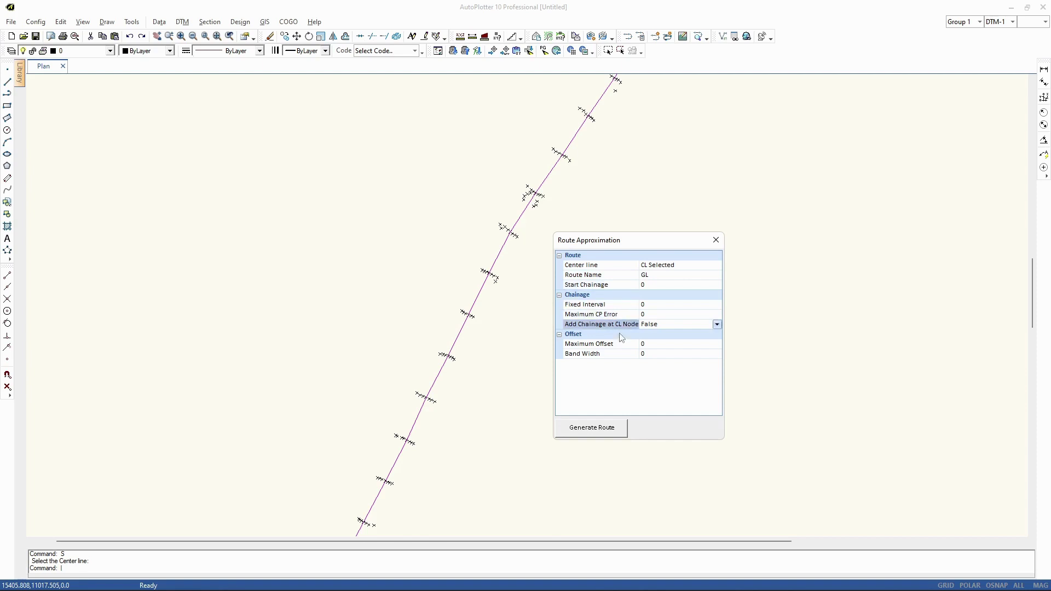
scroll(460, 350, up, 3)
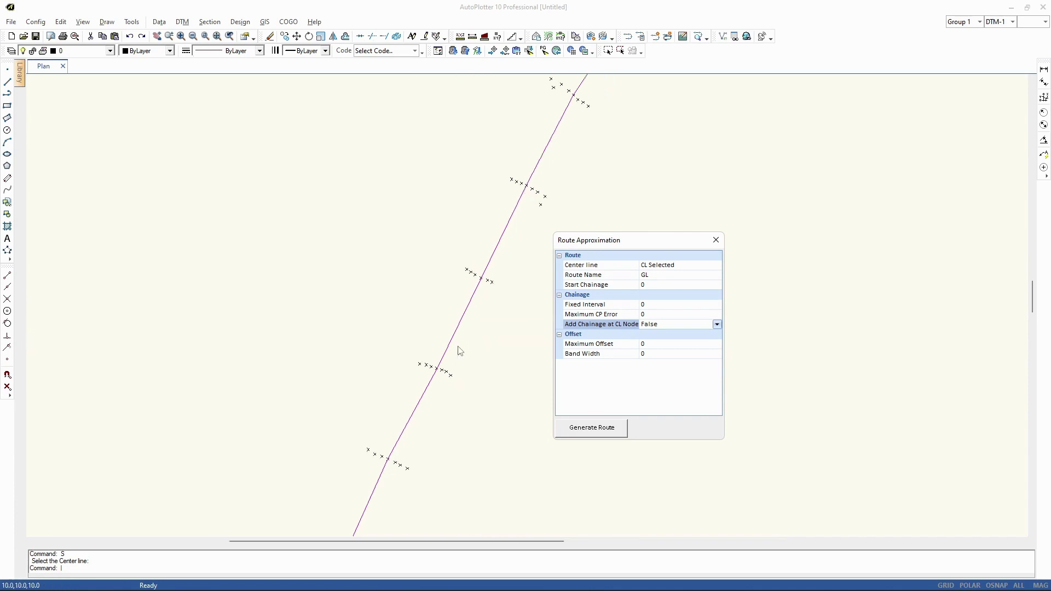
click(455, 332)
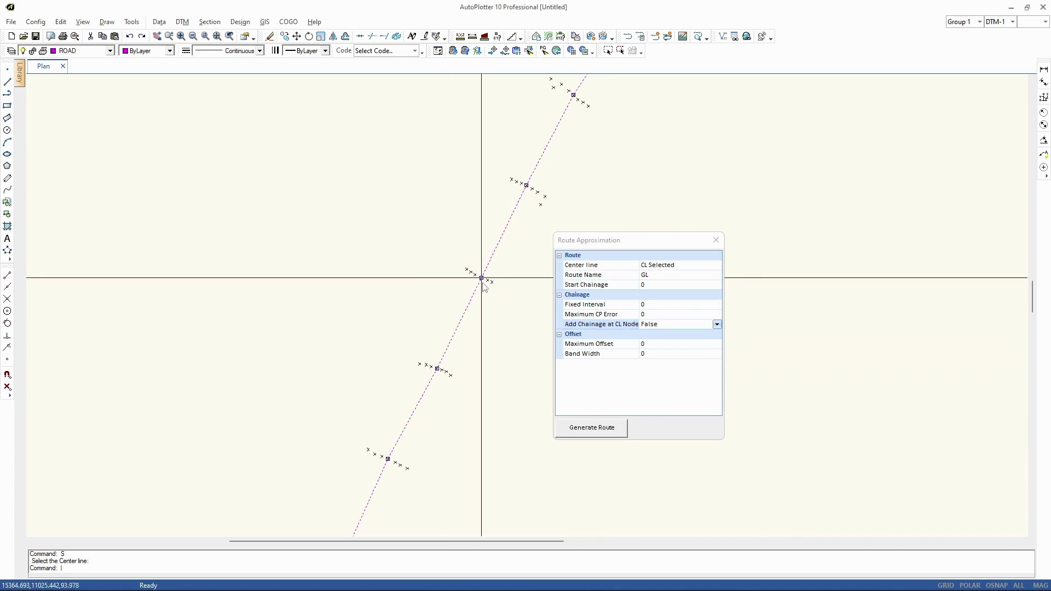
click(718, 326)
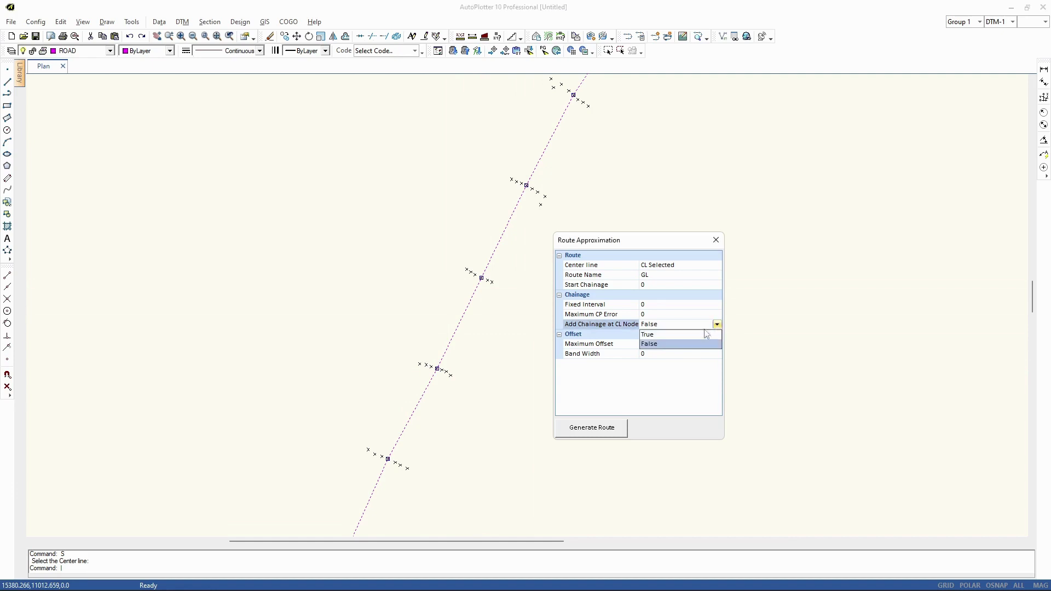
click(655, 334)
Step: Dimension the distance from a center line node to the outermost survey point of its section and set the maximum offset to 8
click(636, 344)
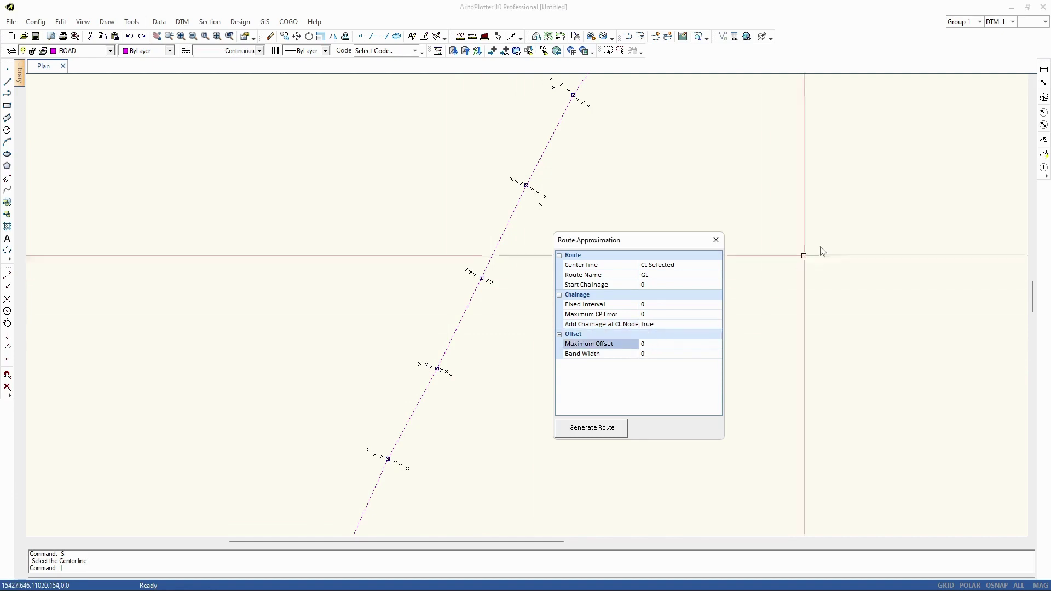
click(1044, 83)
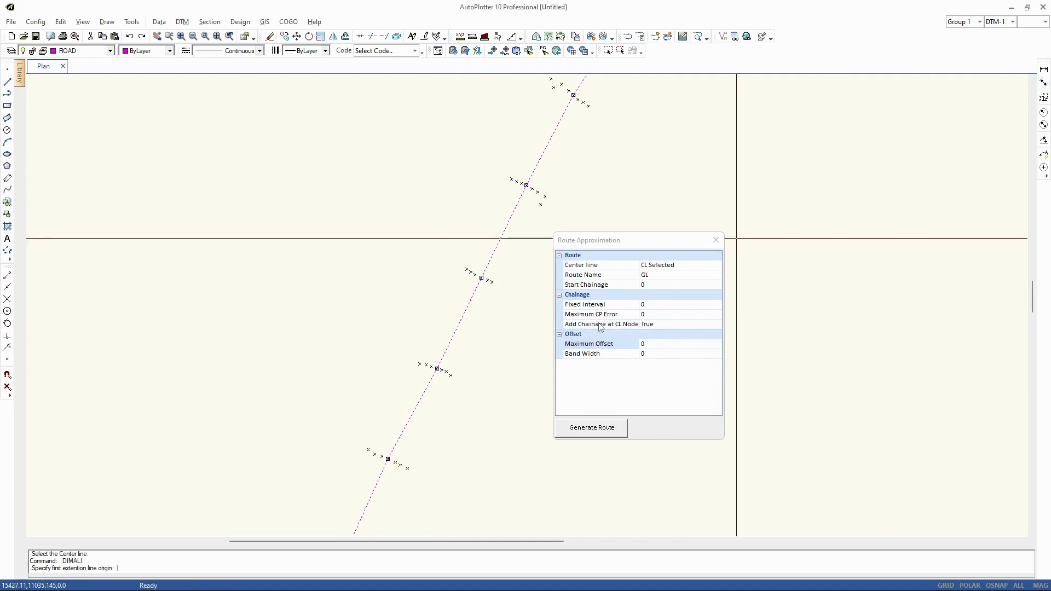
click(388, 459)
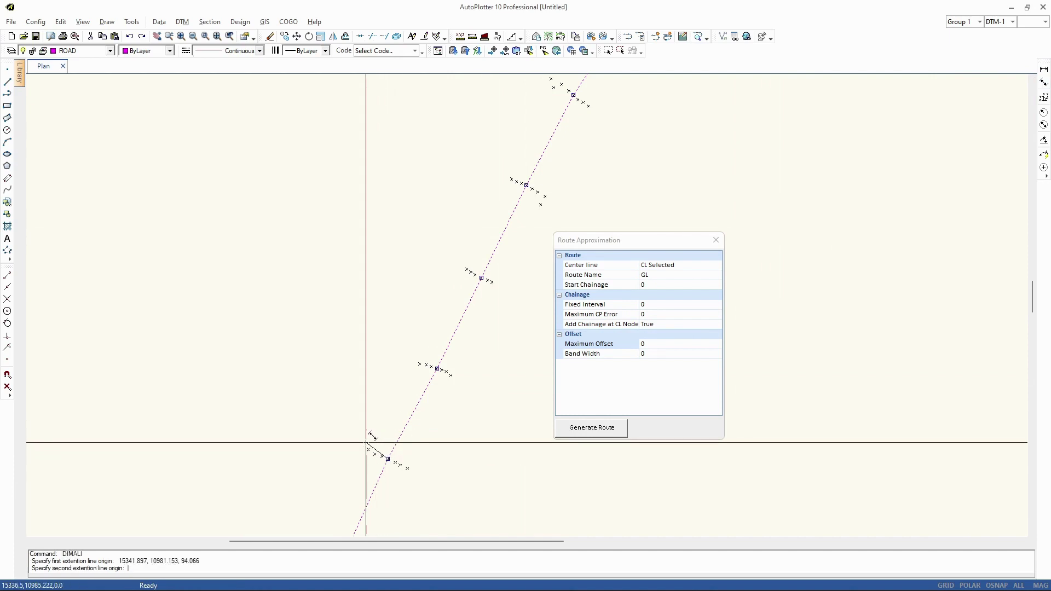
click(369, 442)
click(412, 478)
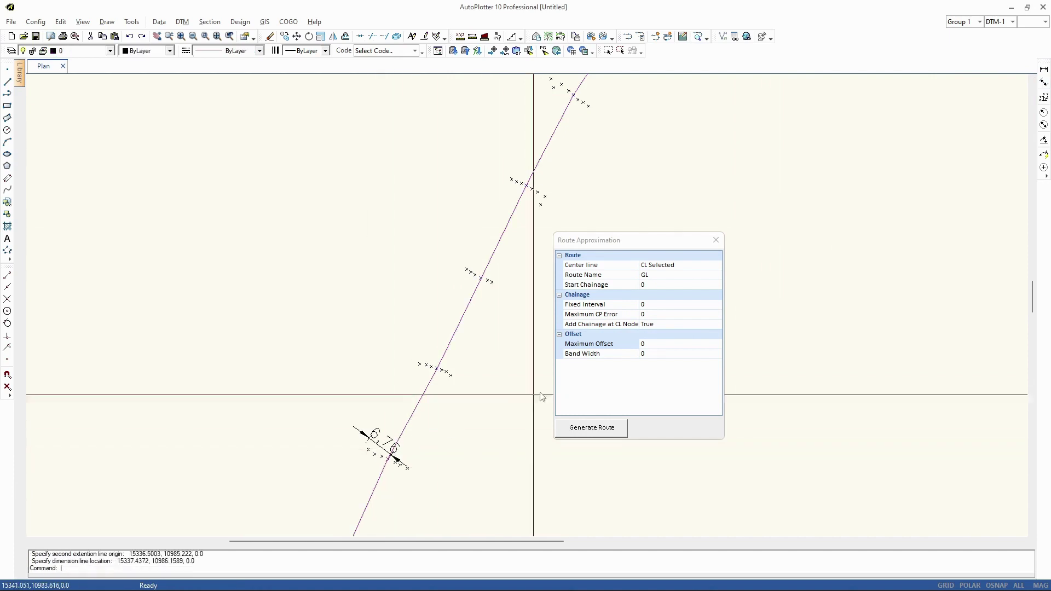
click(637, 346)
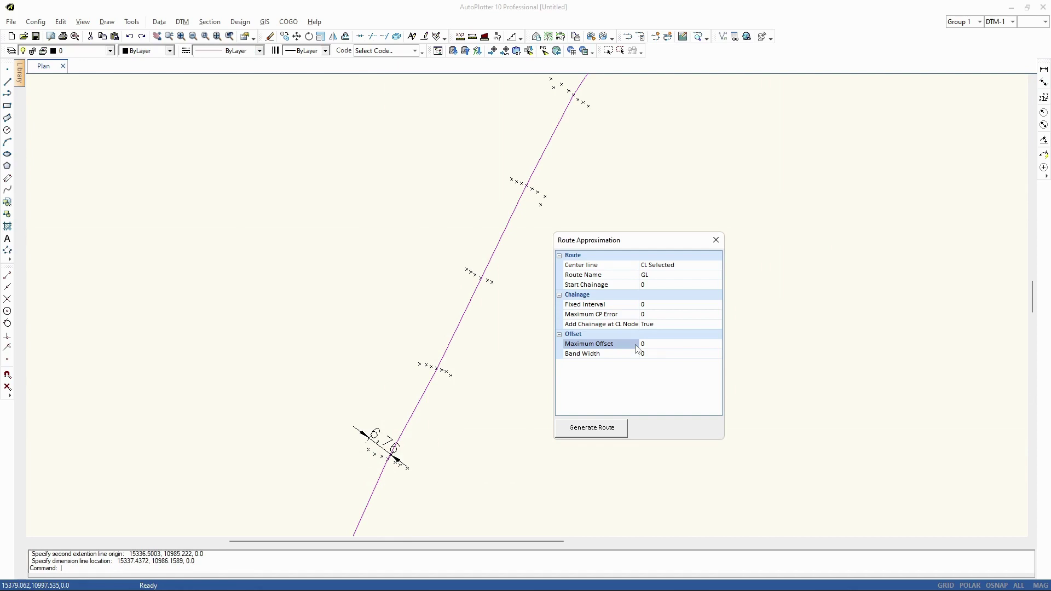
Step: Dimension the spread along the center line at the neighbouring section's points and set the band width to 3
click(617, 357)
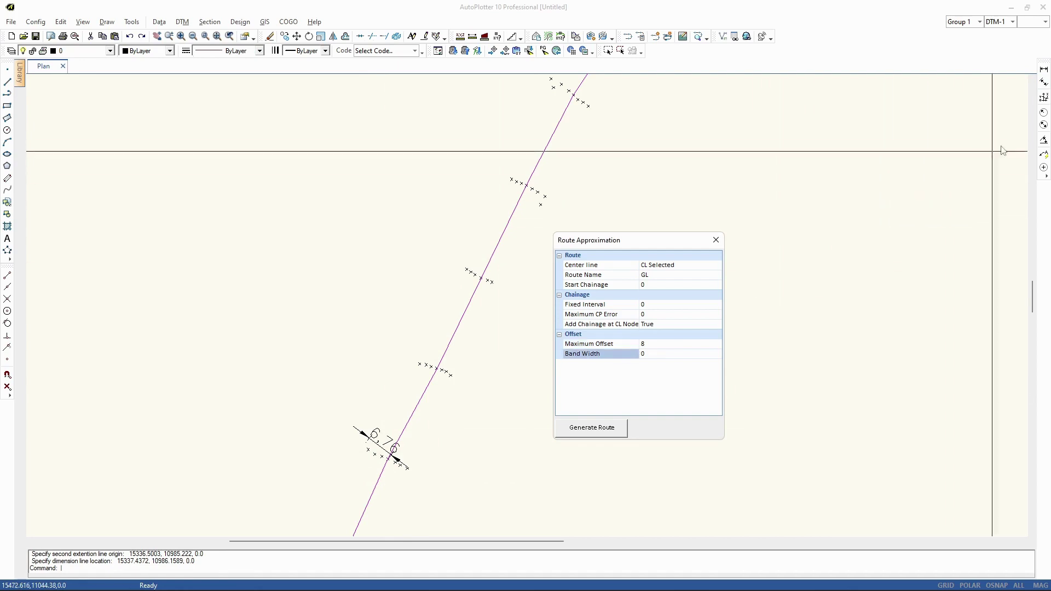
click(1044, 82)
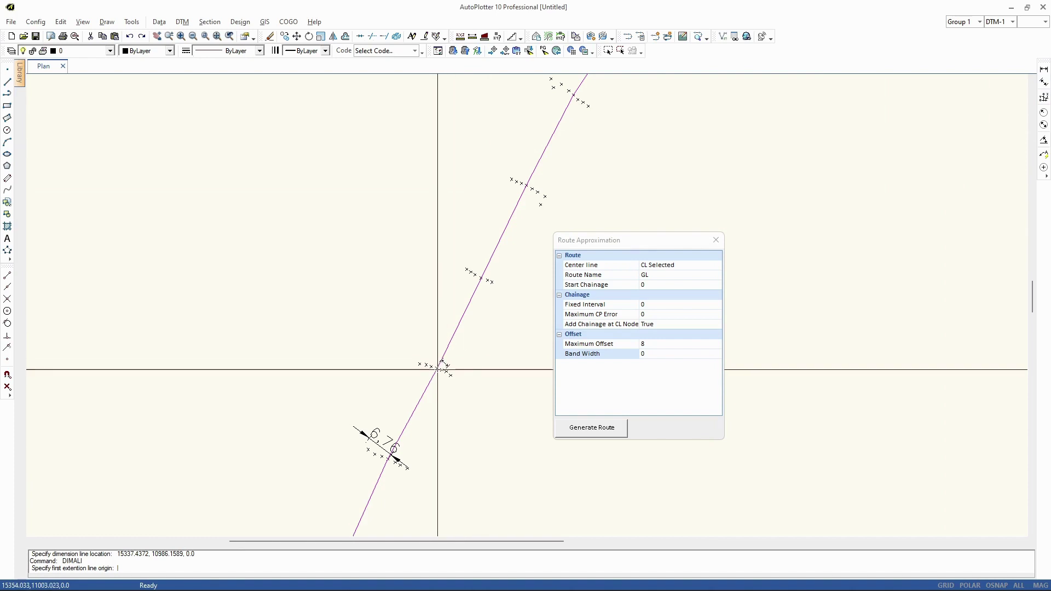
click(437, 368)
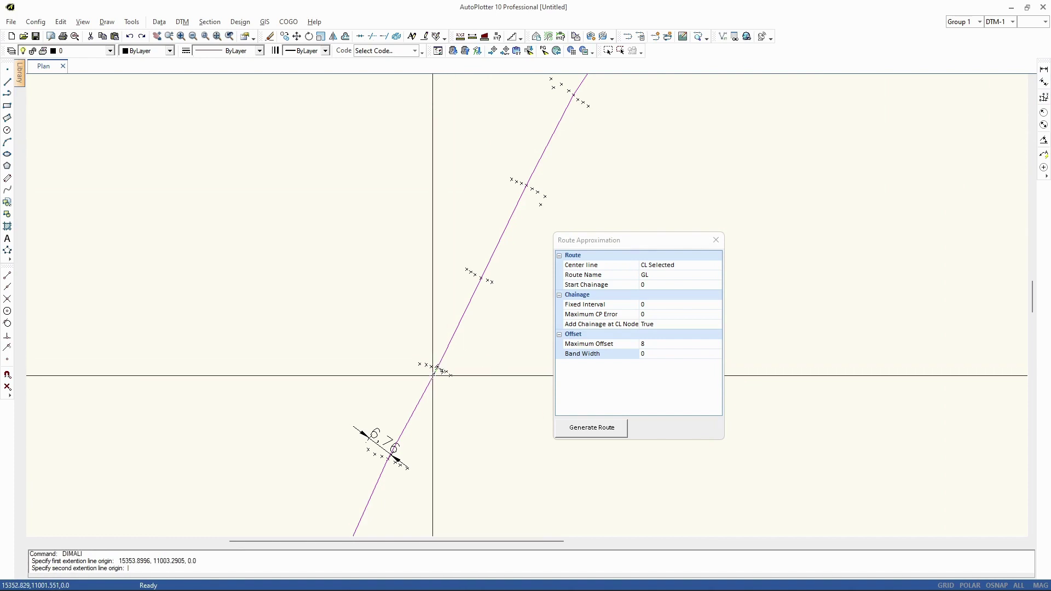
click(405, 367)
click(395, 355)
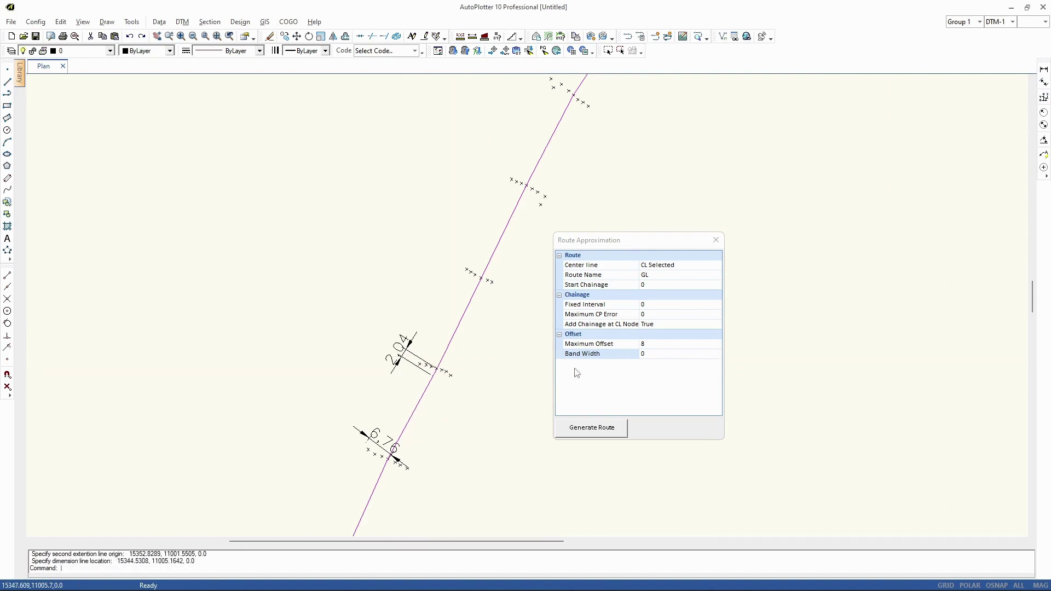
click(624, 357)
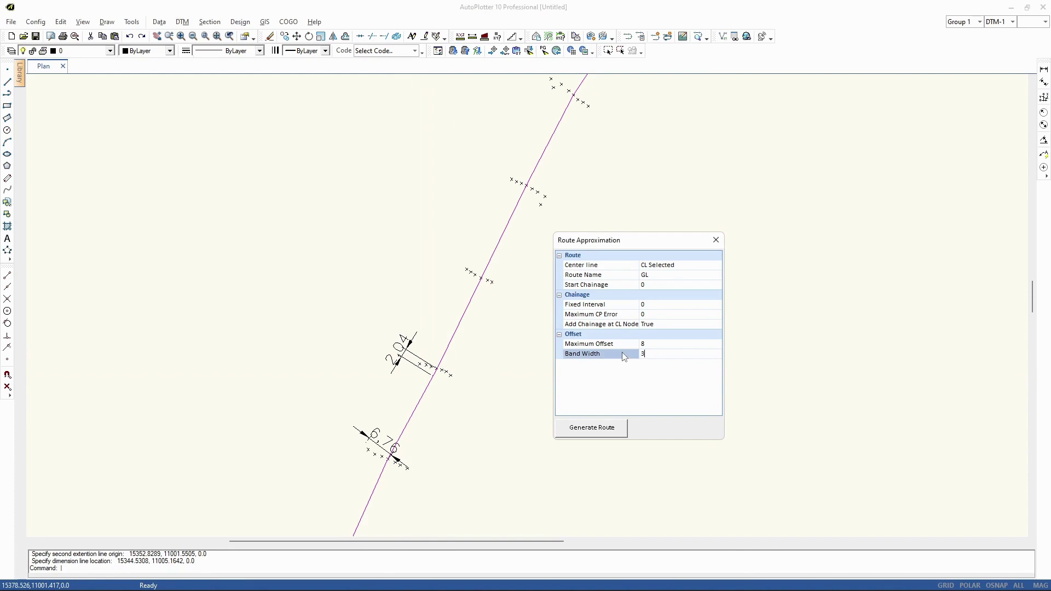
click(624, 346)
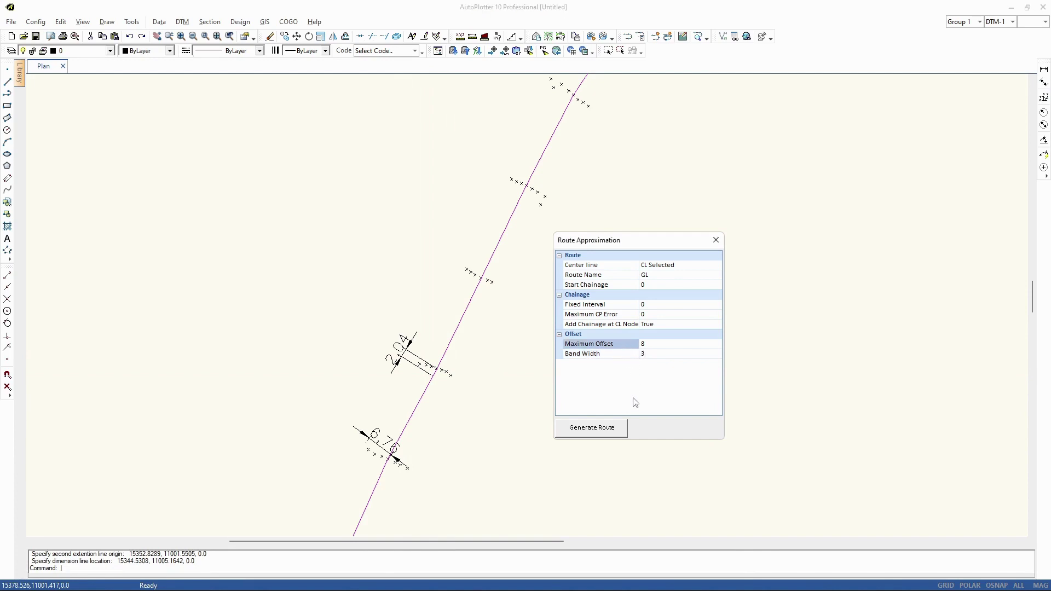
Step: Generate the GL route and check how its section lines fit the survey points along the center line
click(596, 428)
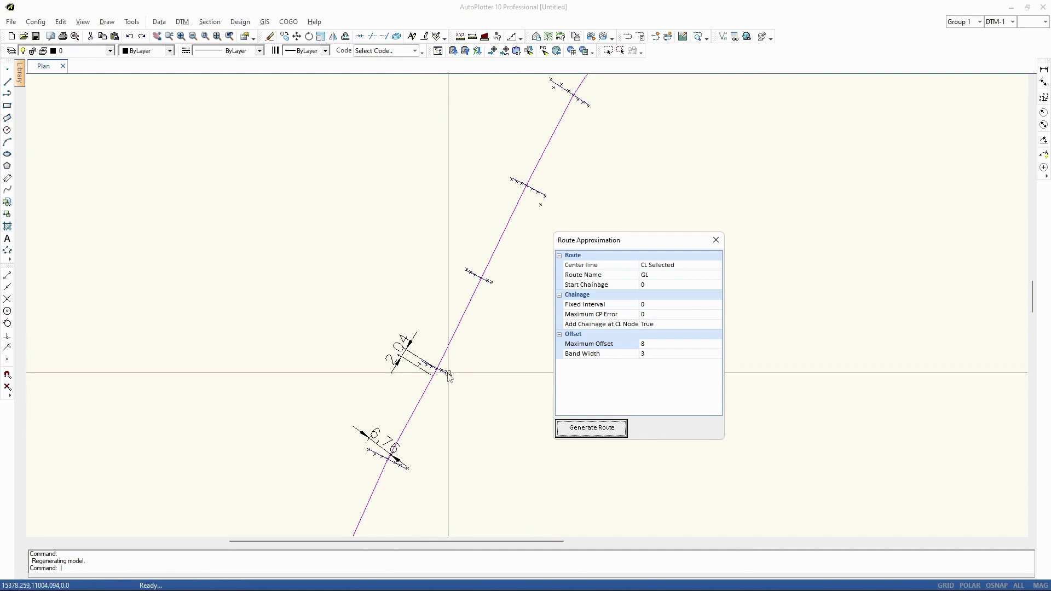
scroll(481, 290, up, 4)
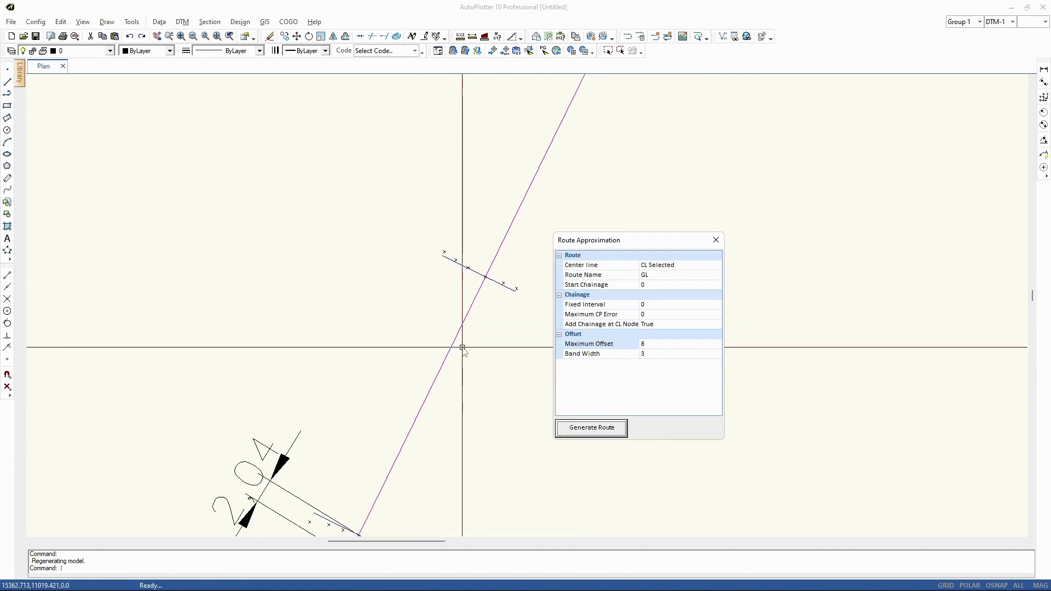
scroll(432, 295, down, 8)
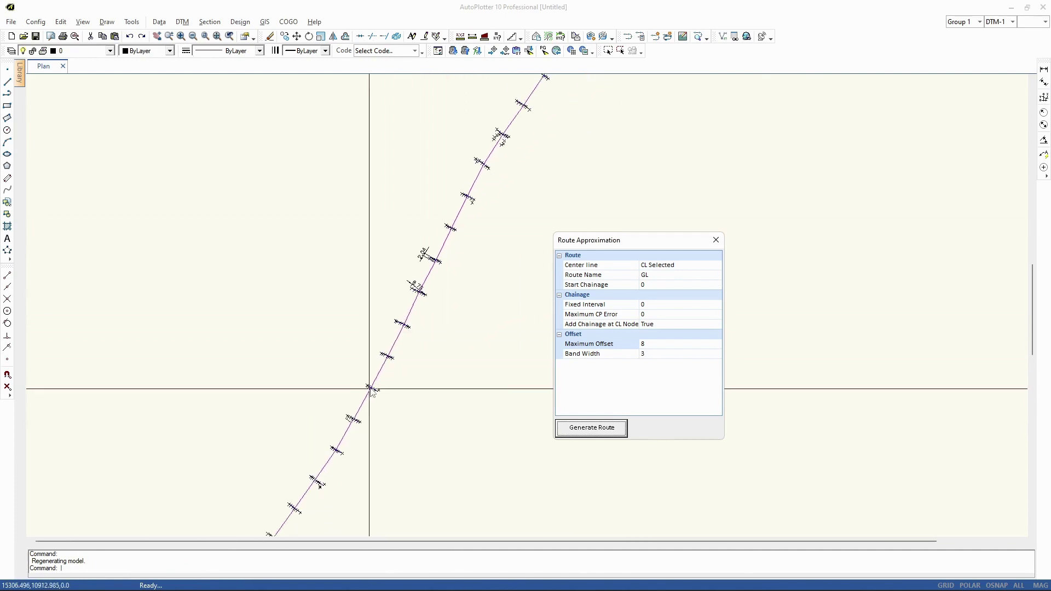
scroll(372, 390, up, 6)
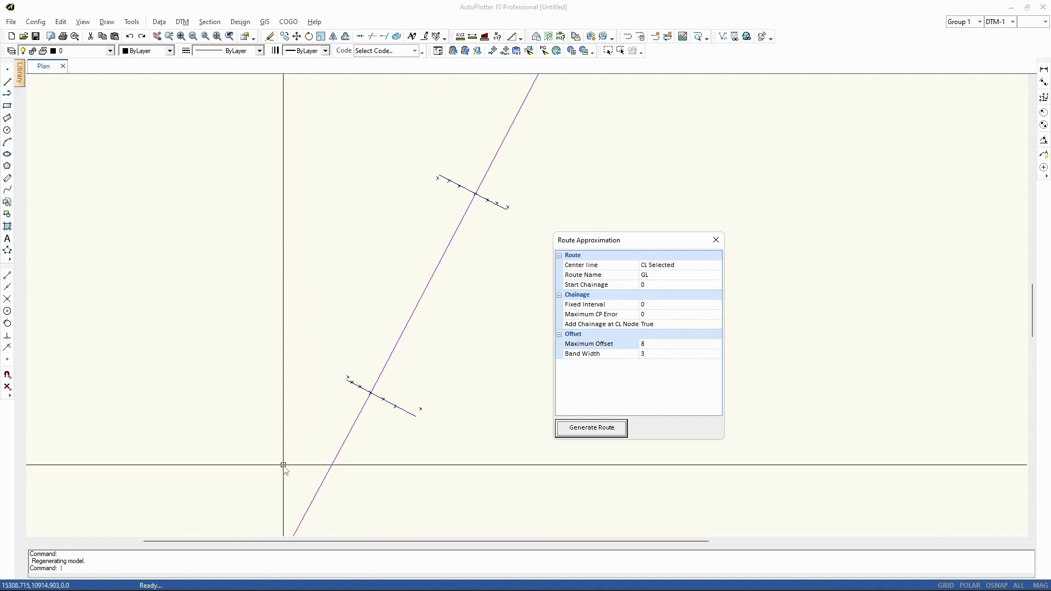
scroll(284, 468, down, 5)
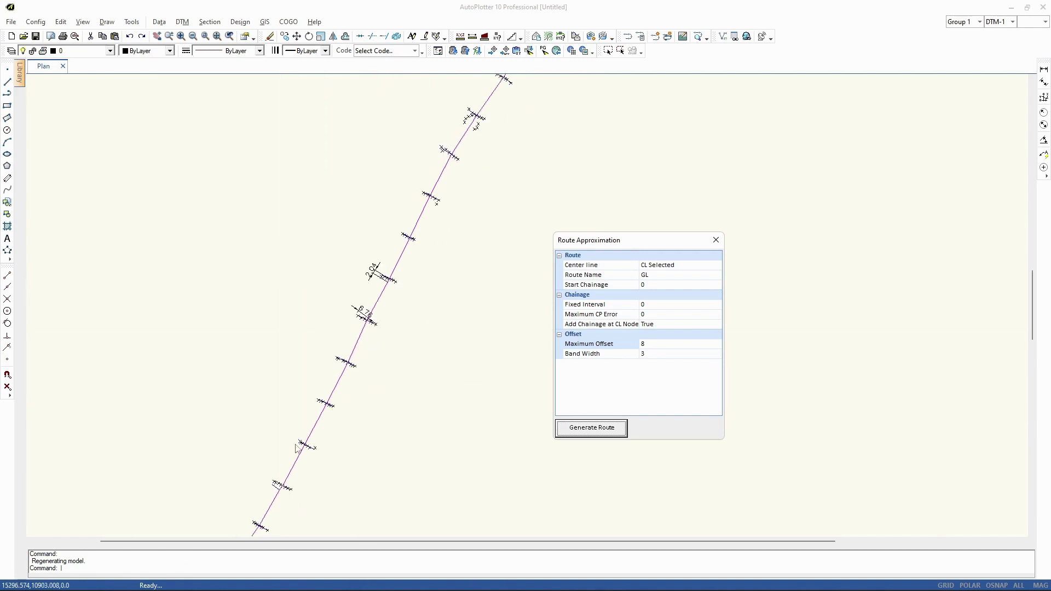
Step: Open the GL route's data, review offsets and levels at chainages 25.477, 50.511, 75.116 and 0.614, and return to the whole alignment in plan
click(211, 23)
key(Escape)
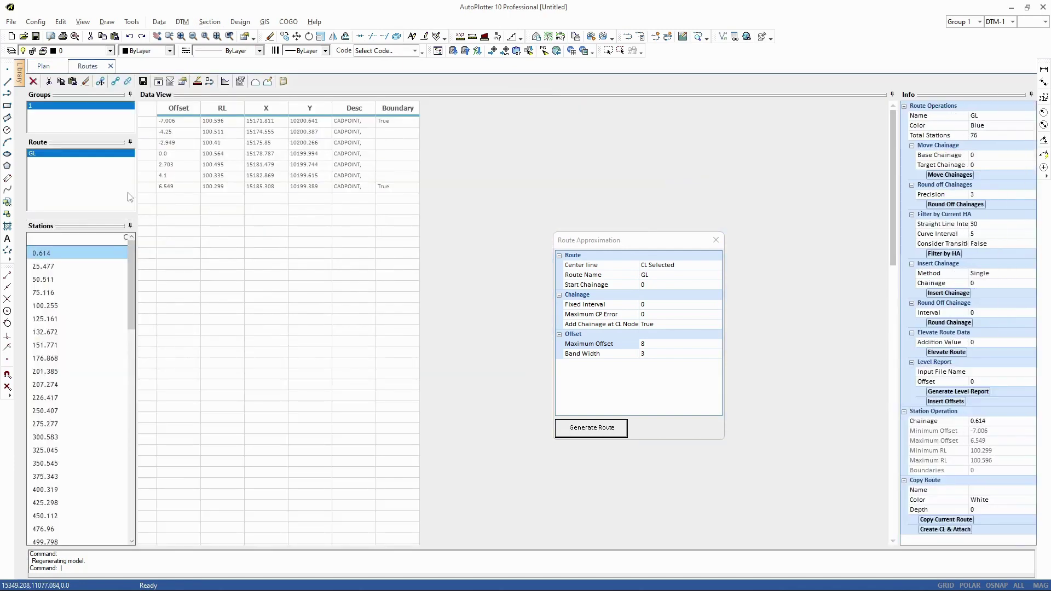
click(55, 267)
click(55, 280)
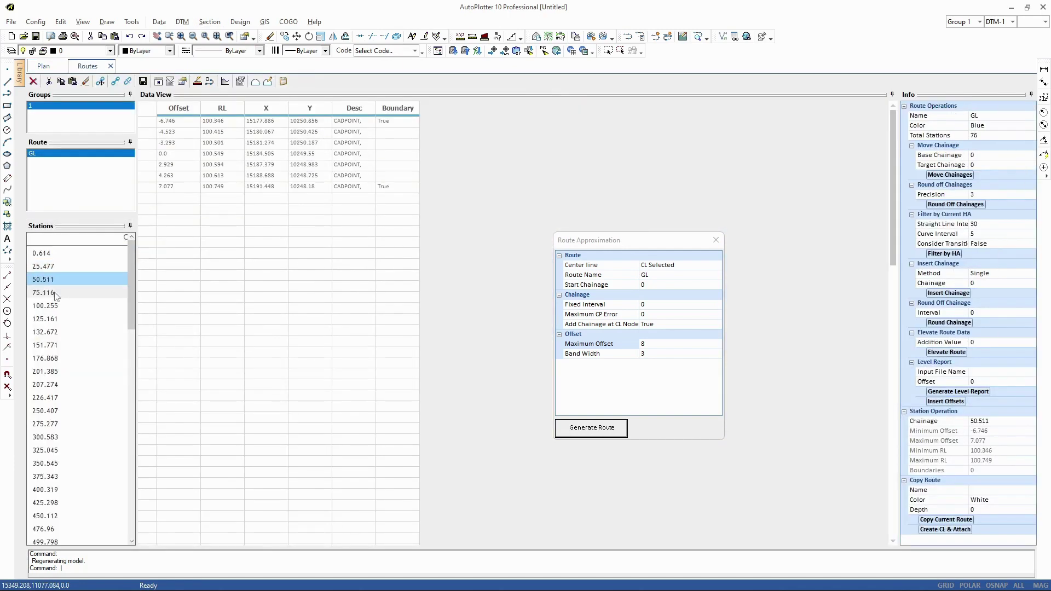
click(56, 294)
drag(185, 125, 180, 170)
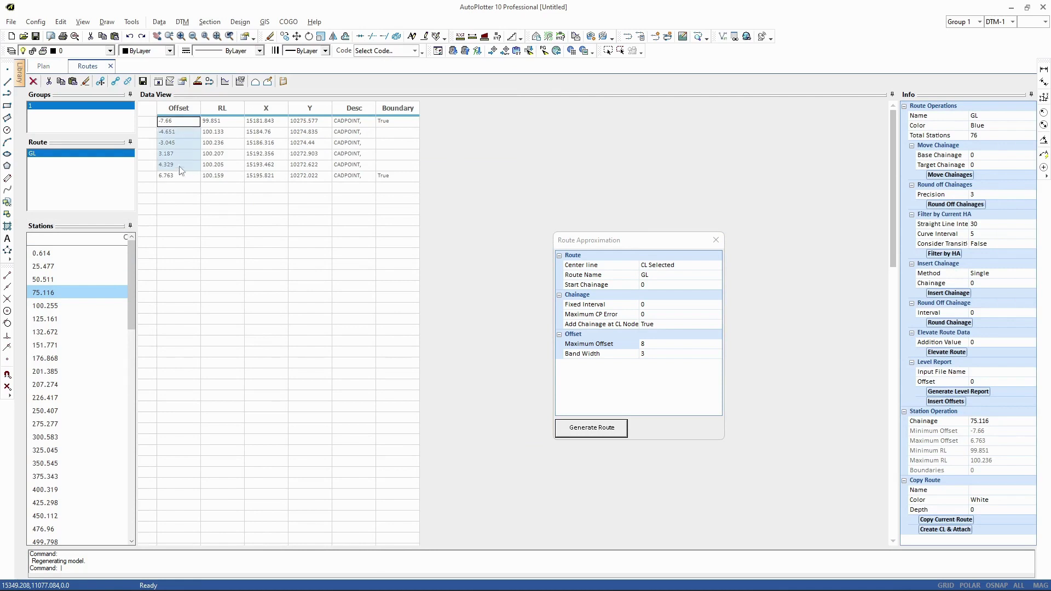
drag(228, 123, 230, 174)
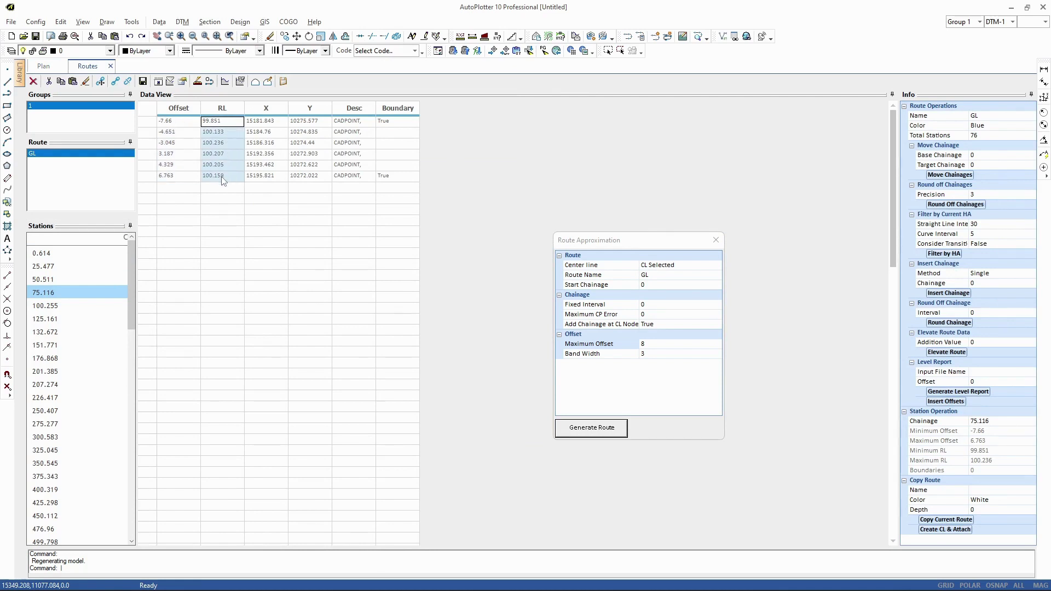
click(121, 251)
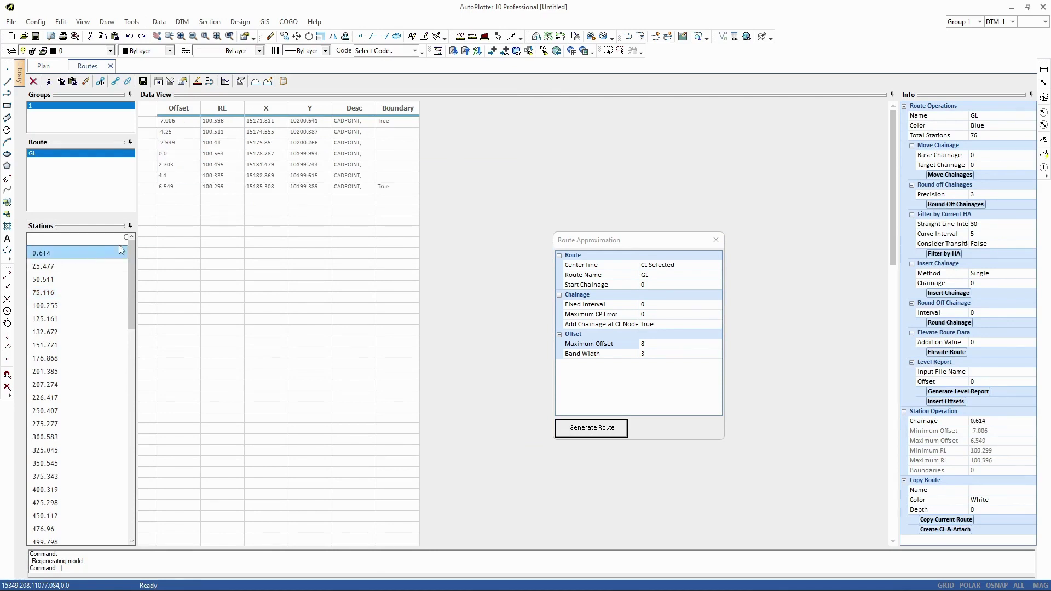
click(44, 66)
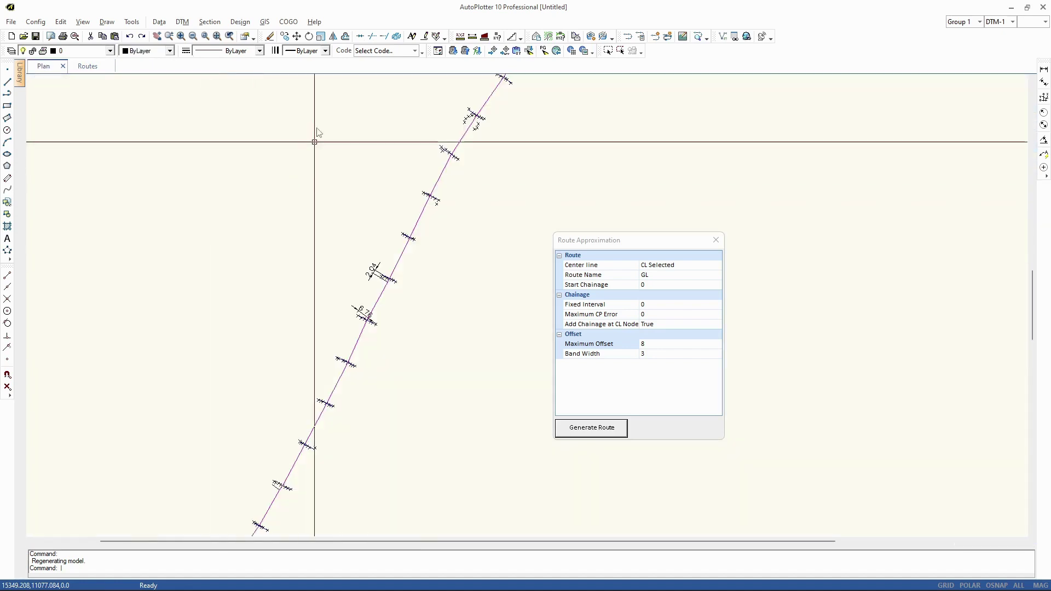
scroll(401, 169, down, 2)
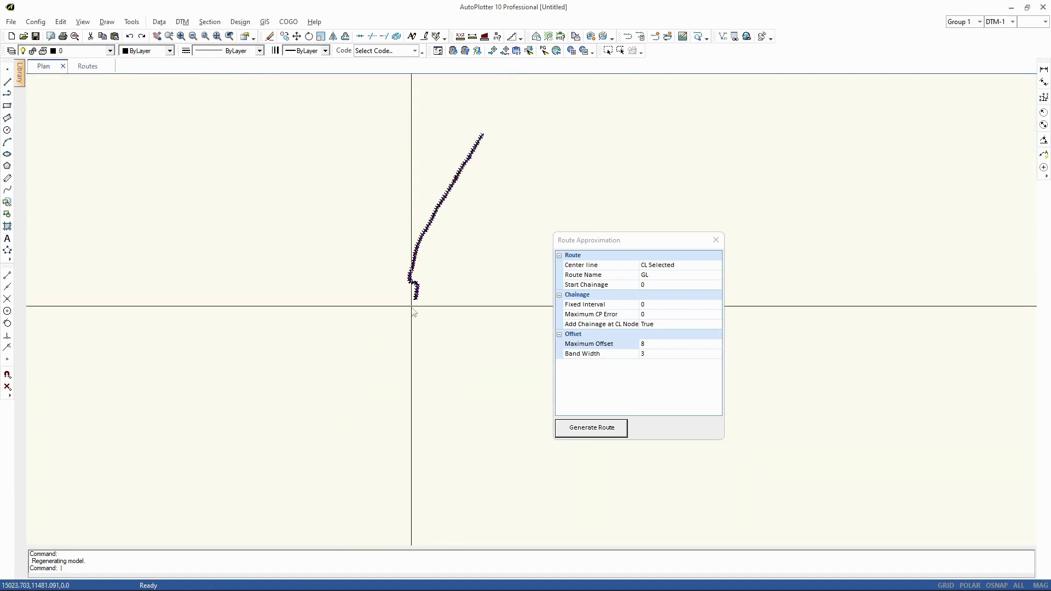
Step: Compare the elevations of the outermost survey points at the first section with the GL route's levels at chainage 0.614
scroll(415, 302, up, 5)
scroll(408, 283, up, 5)
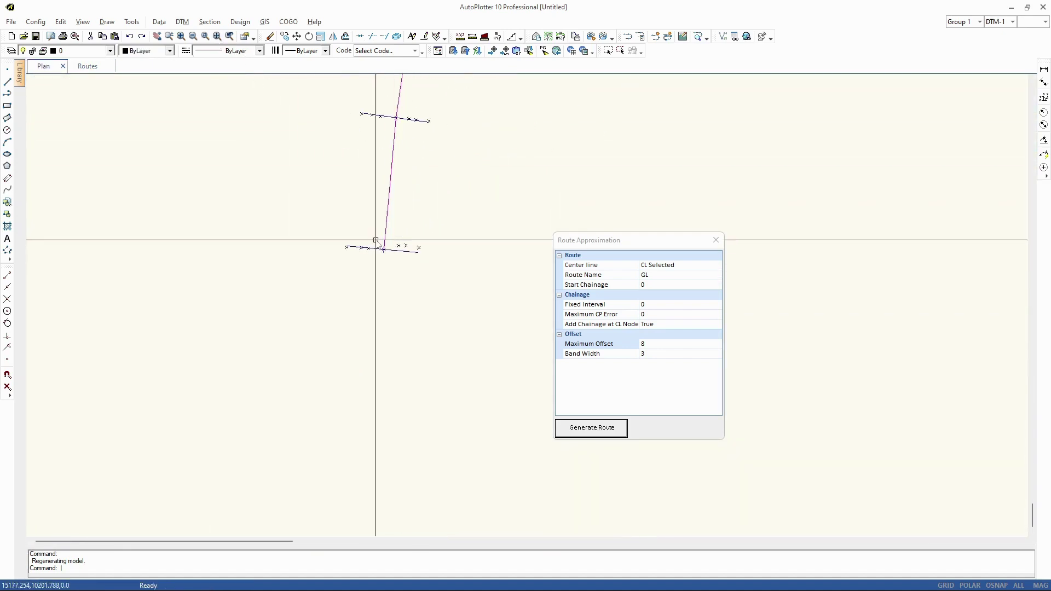
middle_drag(393, 269, 376, 320)
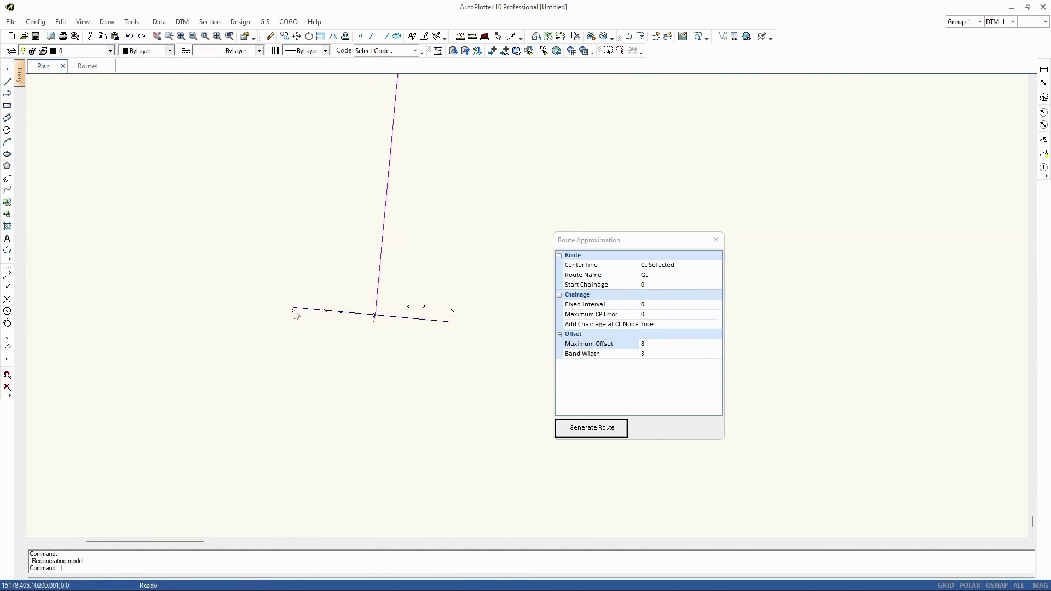
click(294, 311)
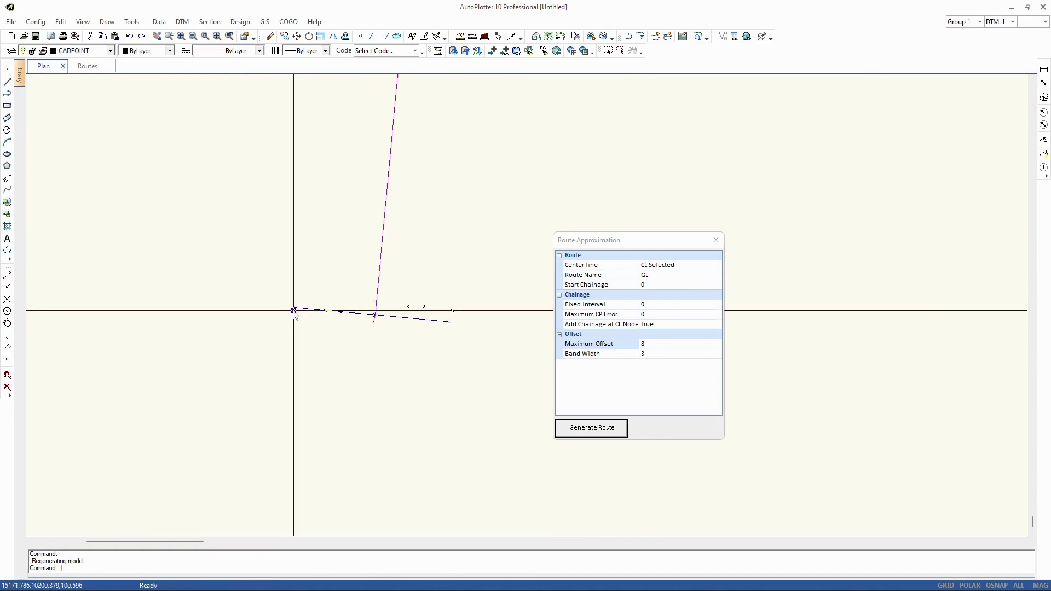
click(88, 67)
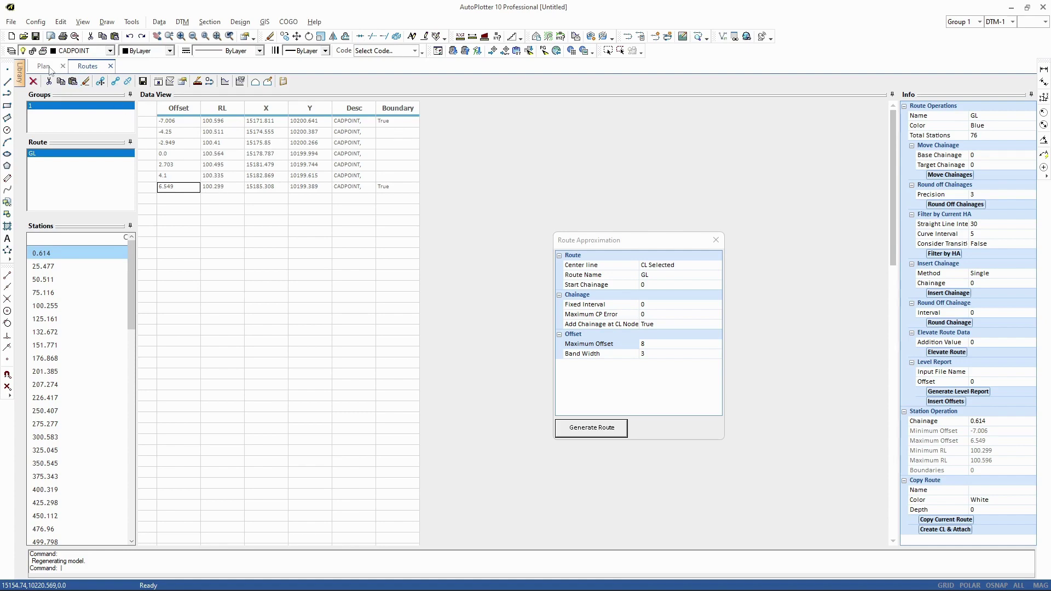
click(223, 121)
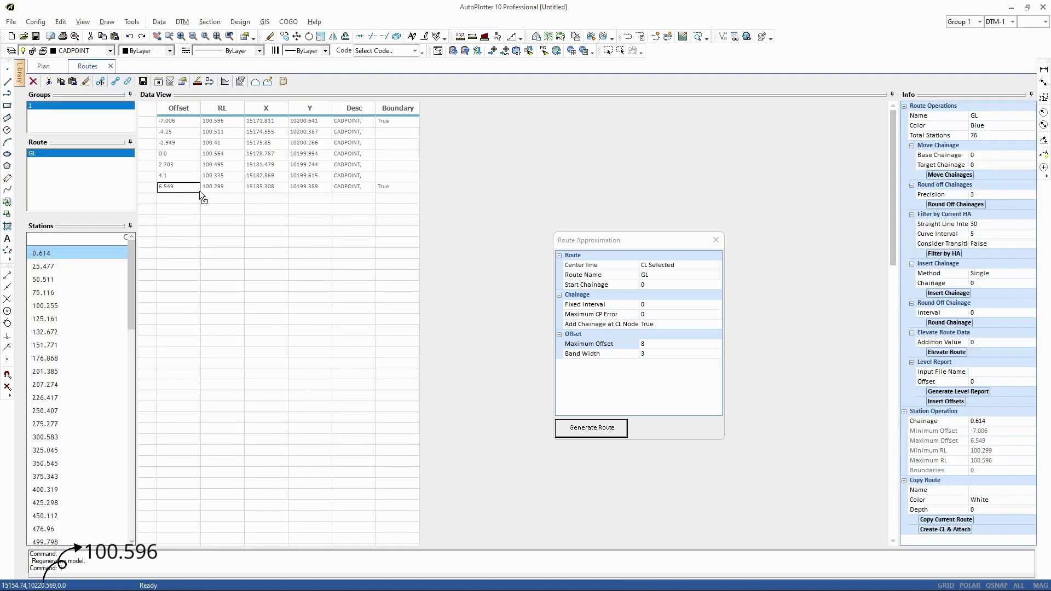
click(54, 68)
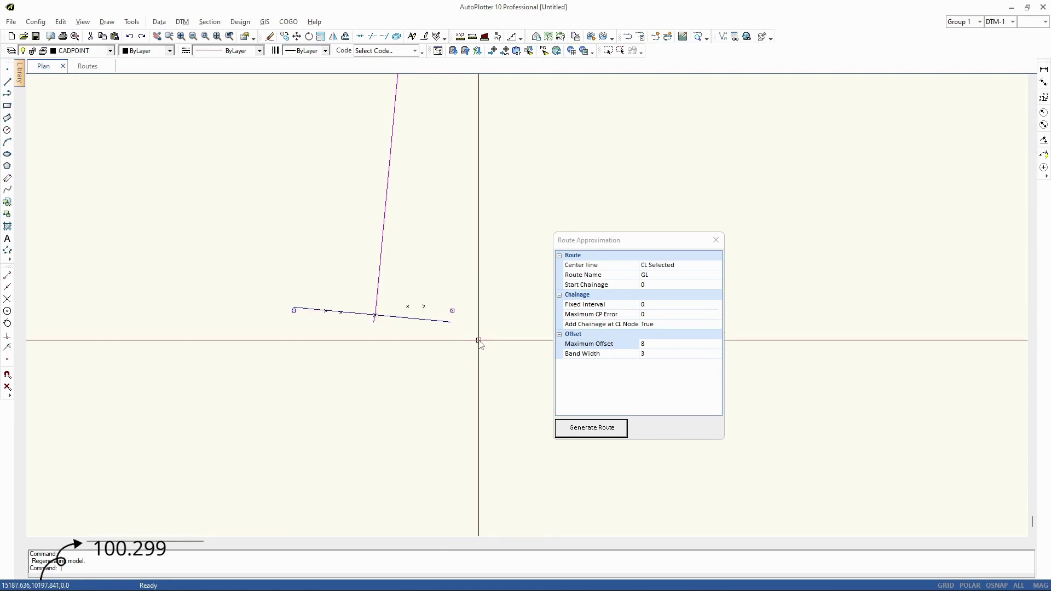
Step: View the GL route's cross-section at chainage 0.614 and advance through the following chainages
click(87, 67)
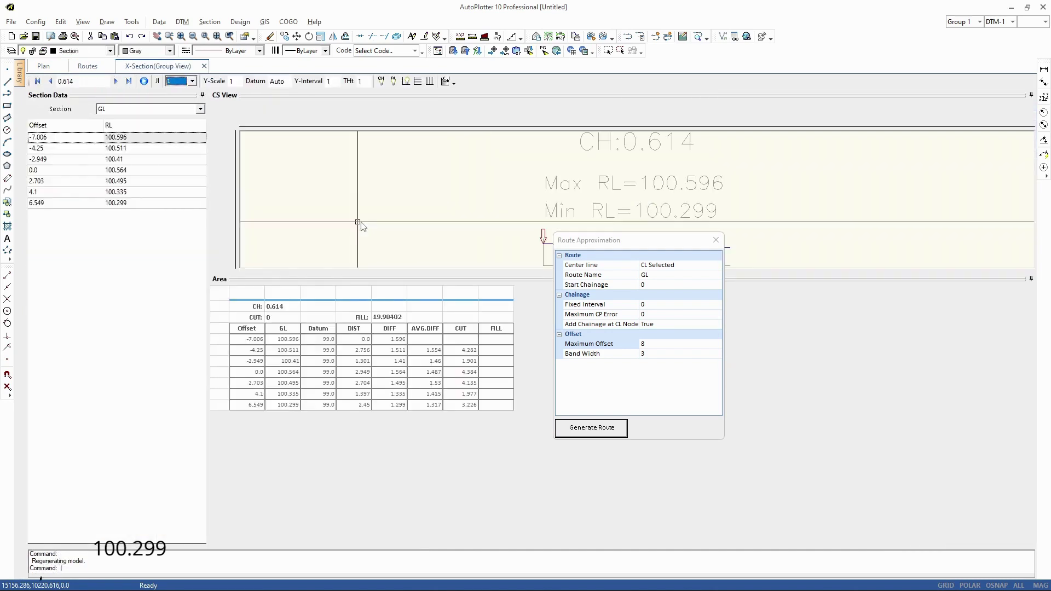
drag(649, 253, 797, 317)
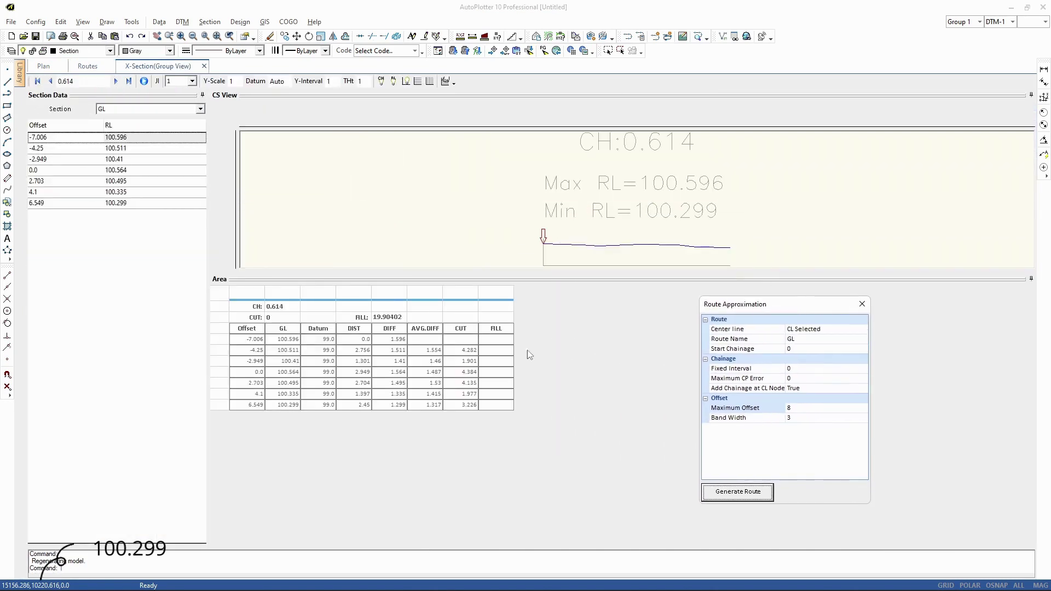
click(115, 82)
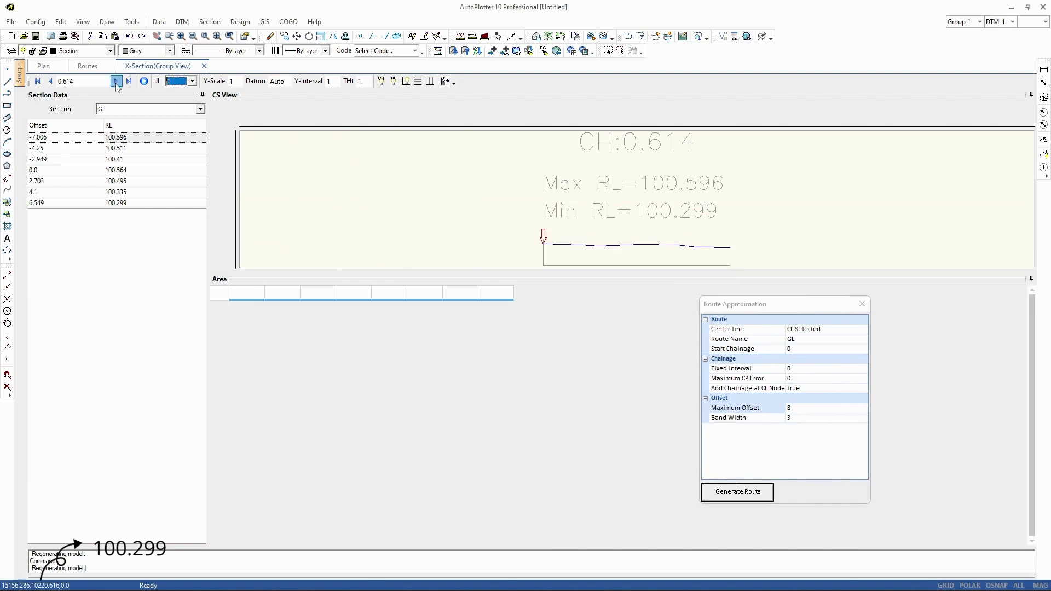
click(115, 82)
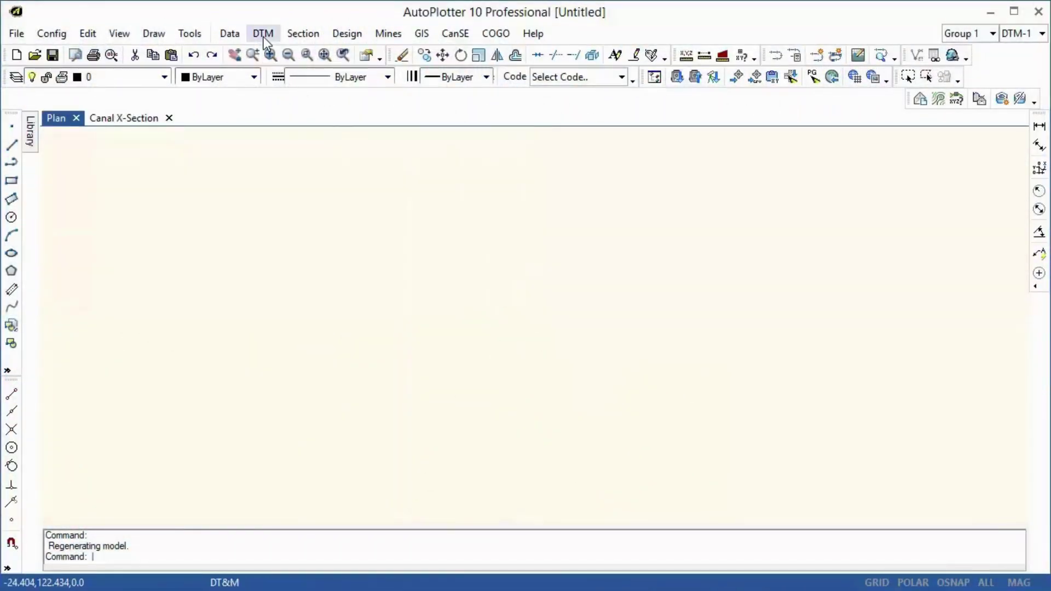
Step: Load the XYZ file Saharan_SpaceDelimited.txt into DTM-1 and inspect its triangulation up close
click(264, 36)
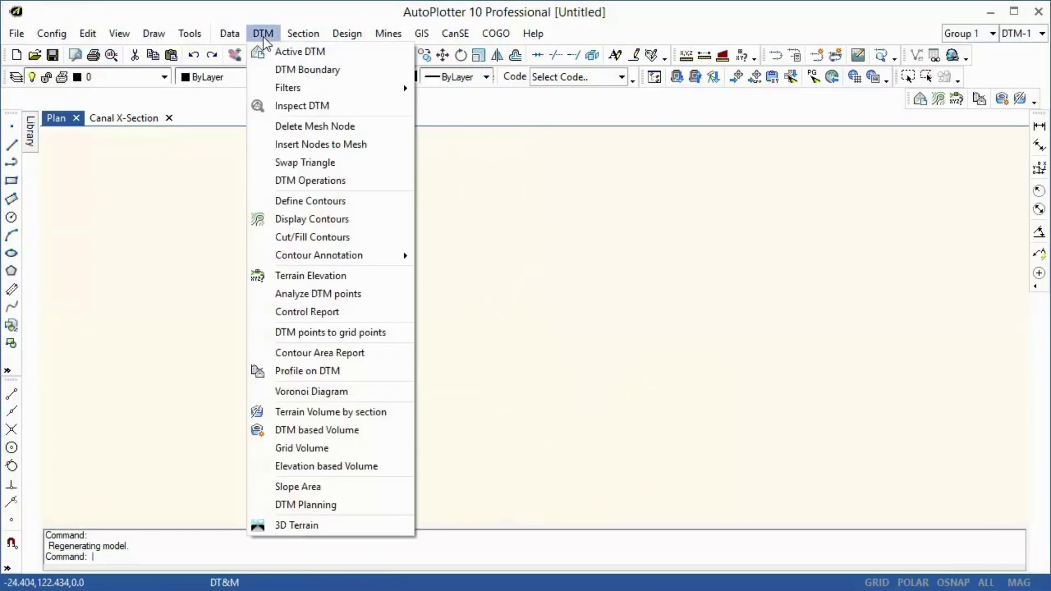
click(324, 51)
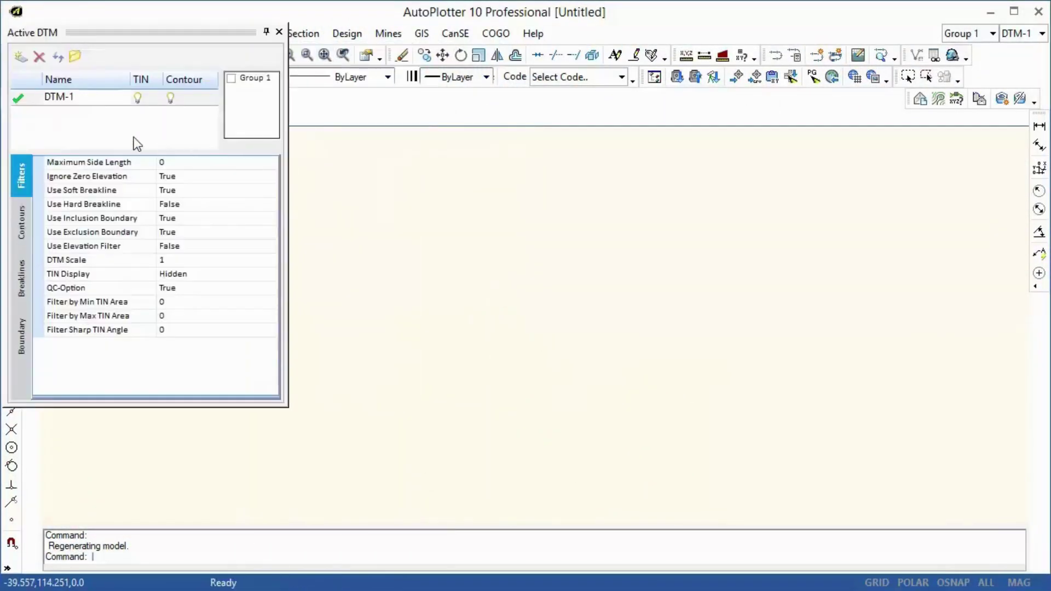
click(72, 58)
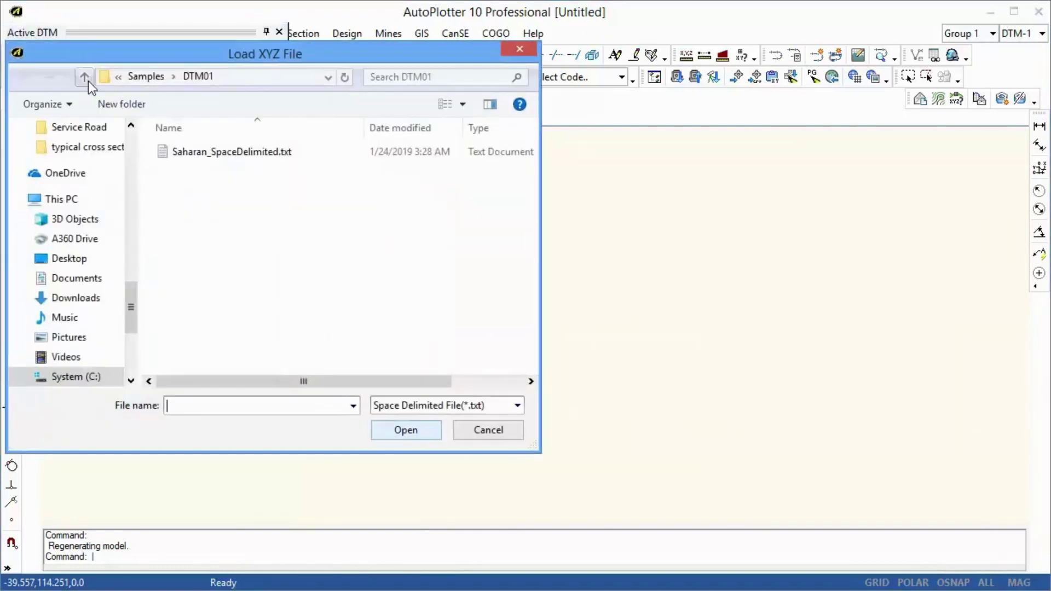
click(199, 151)
click(416, 427)
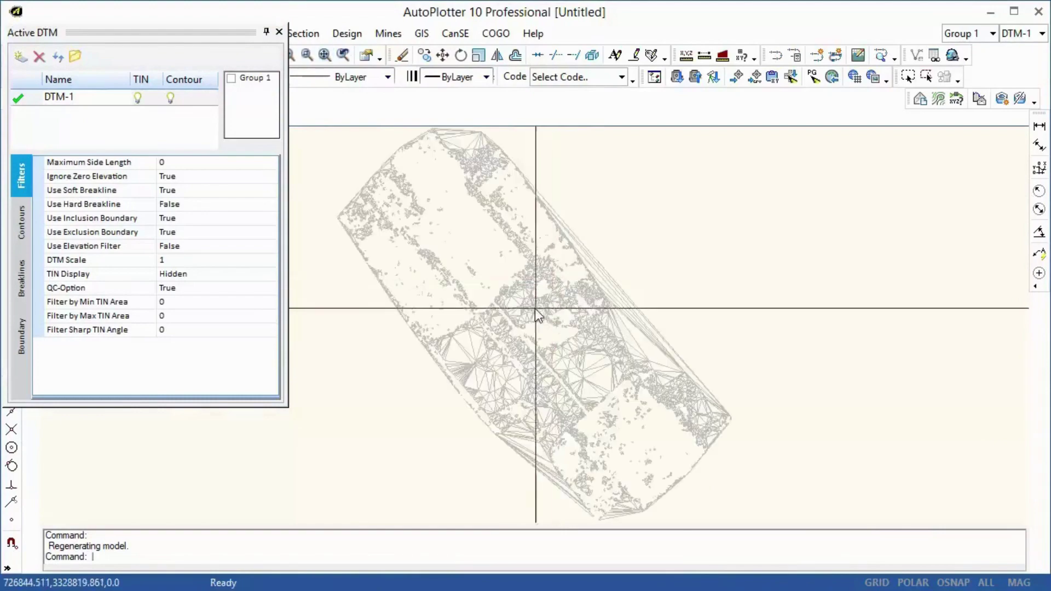
scroll(499, 277, up, 4)
scroll(498, 274, up, 3)
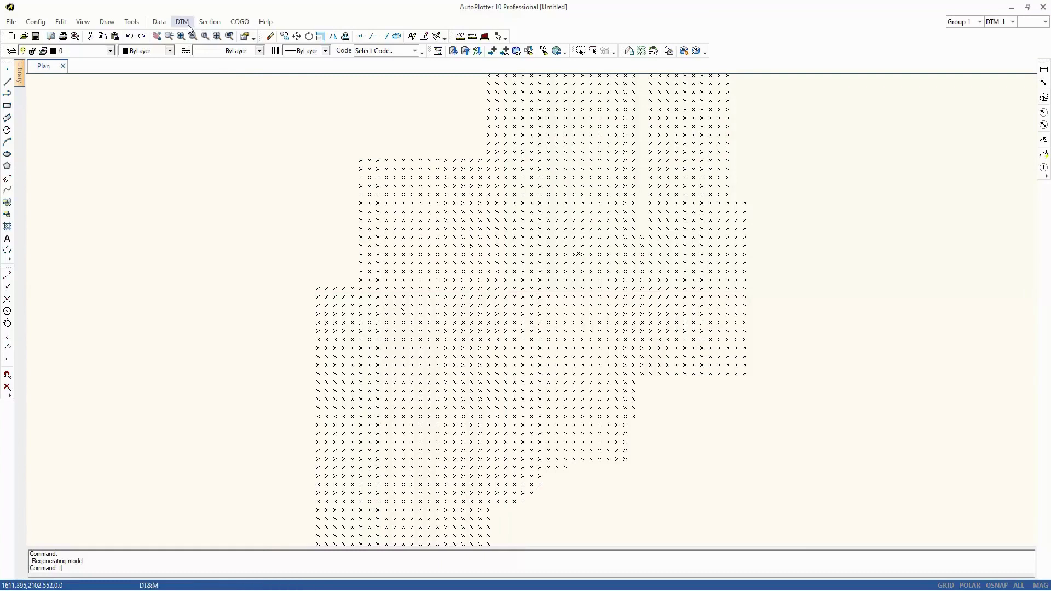
Step: Open the Slope Area report for DTM-1 and add a slope class of 50 coloured red
click(188, 25)
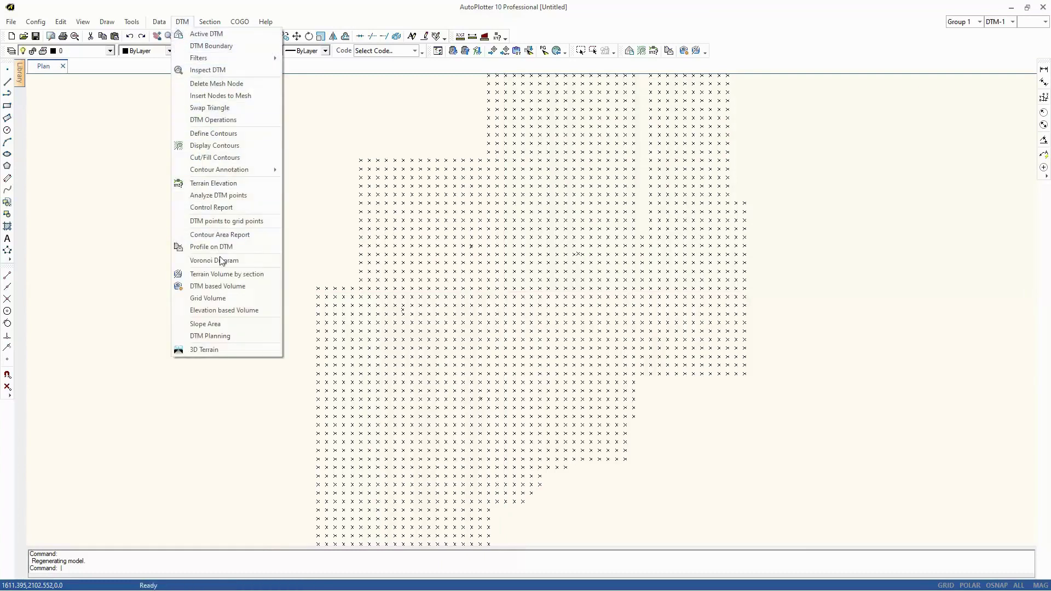
click(226, 327)
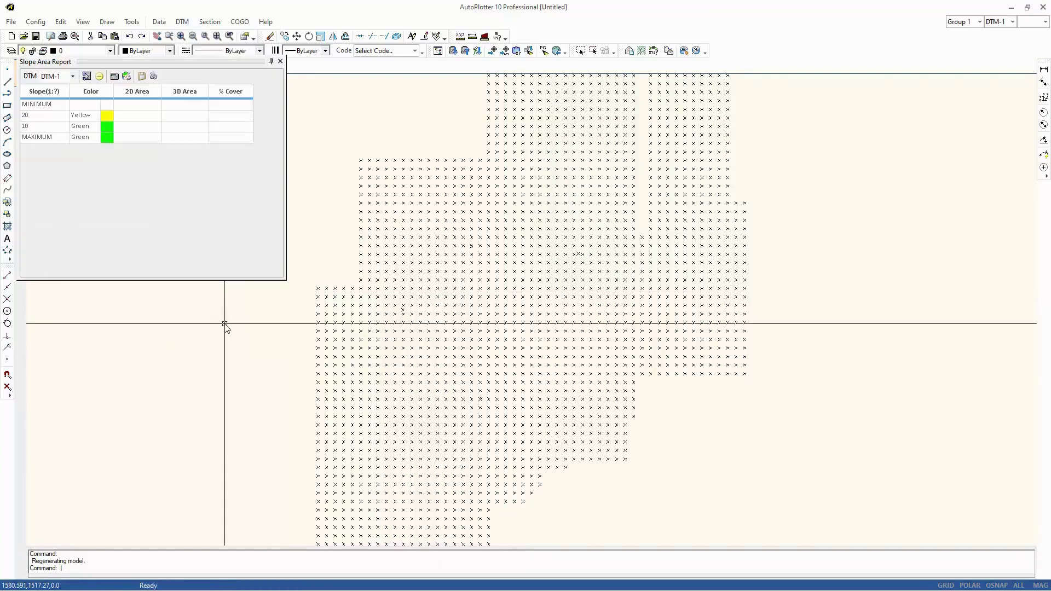
click(40, 118)
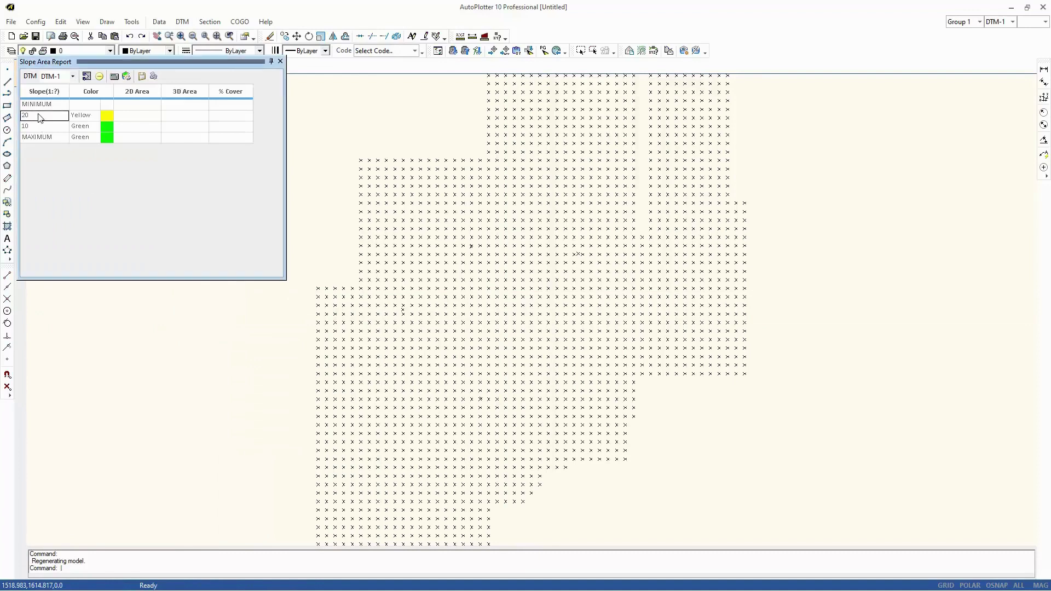
click(87, 77)
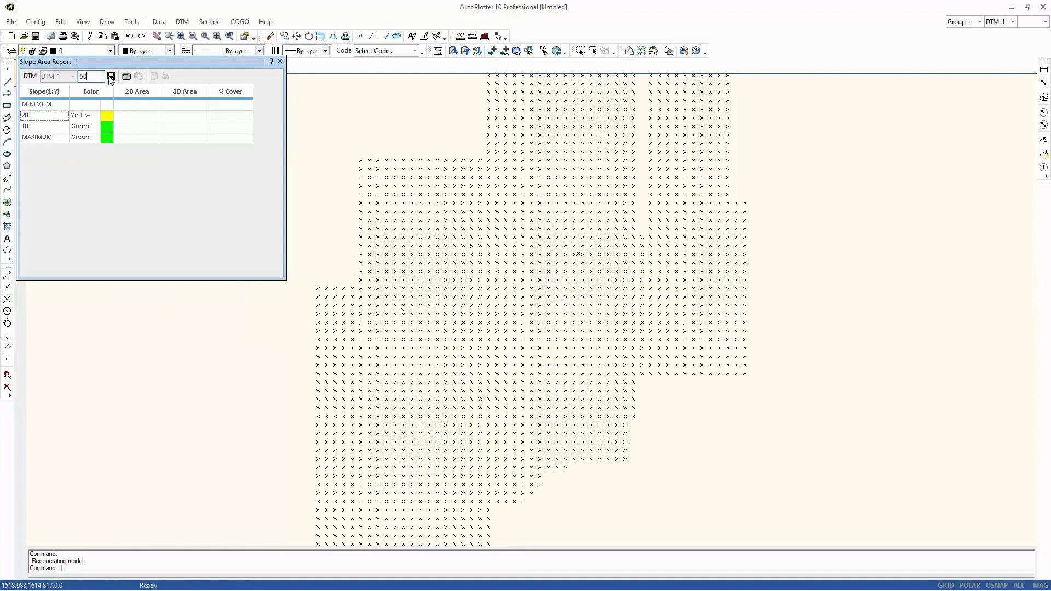
click(111, 77)
click(95, 115)
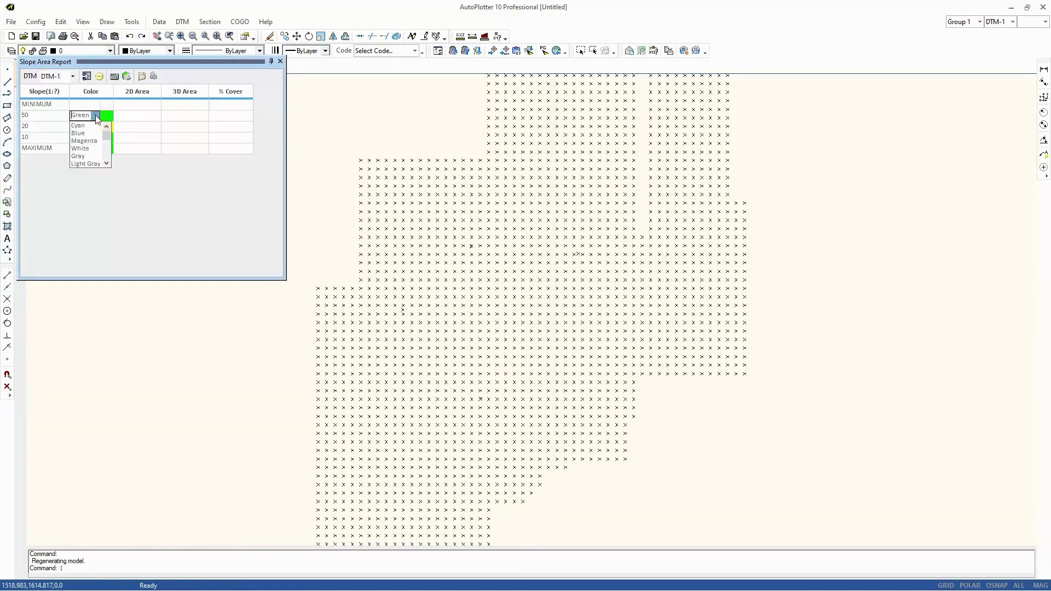
click(88, 127)
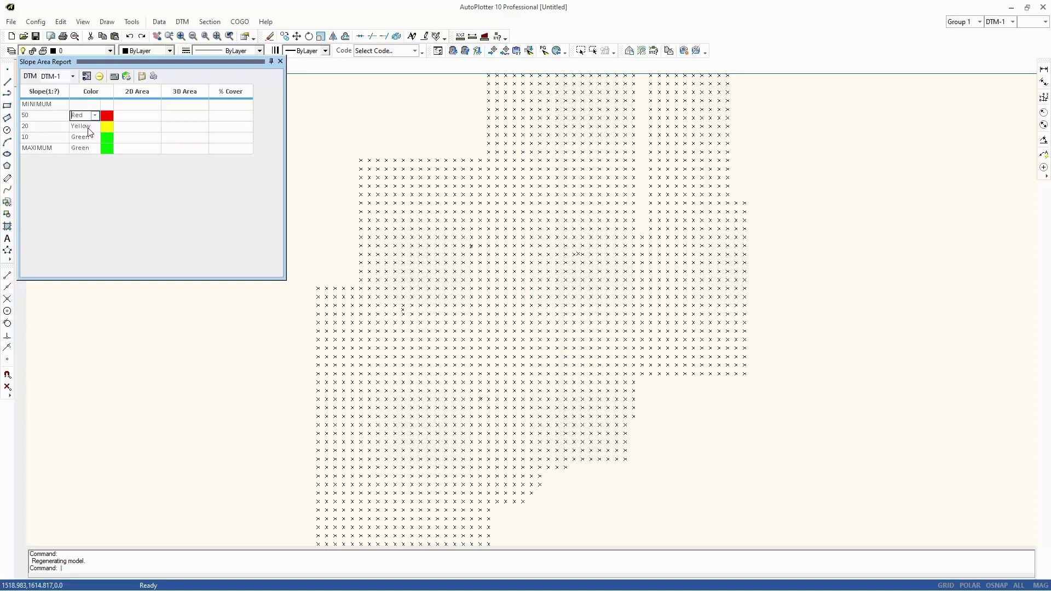
Step: Calculate the 2D and 3D areas per slope class and shade the terrain in the class colours
click(114, 77)
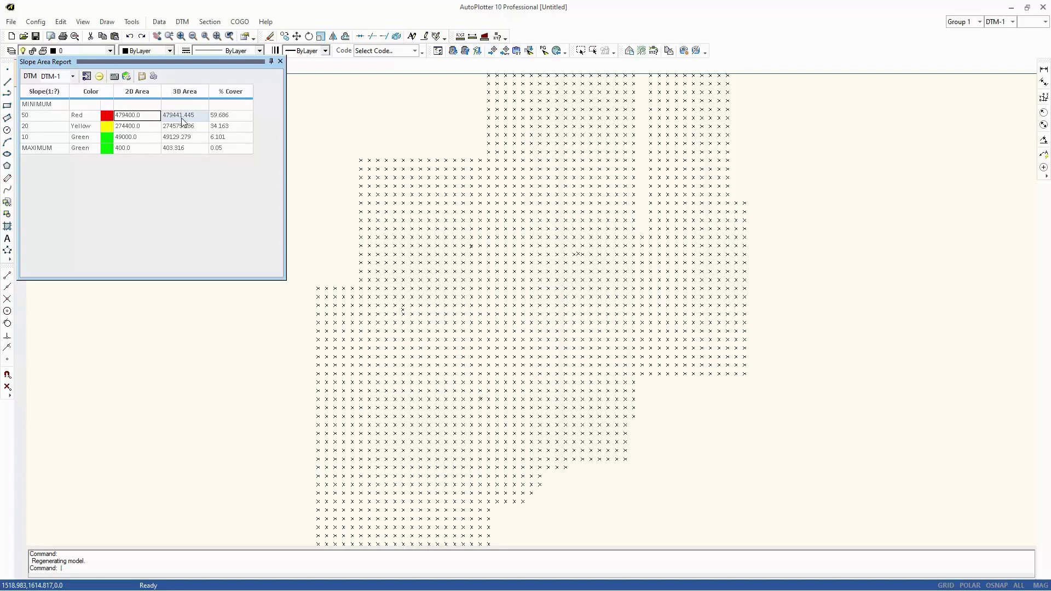
drag(183, 122, 228, 151)
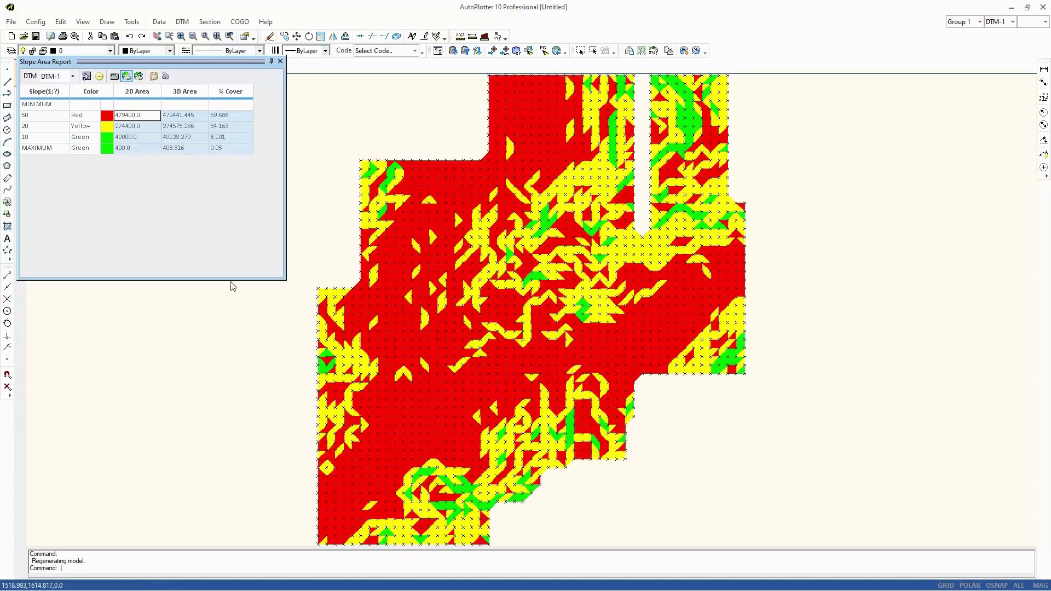
scroll(377, 364, up, 2)
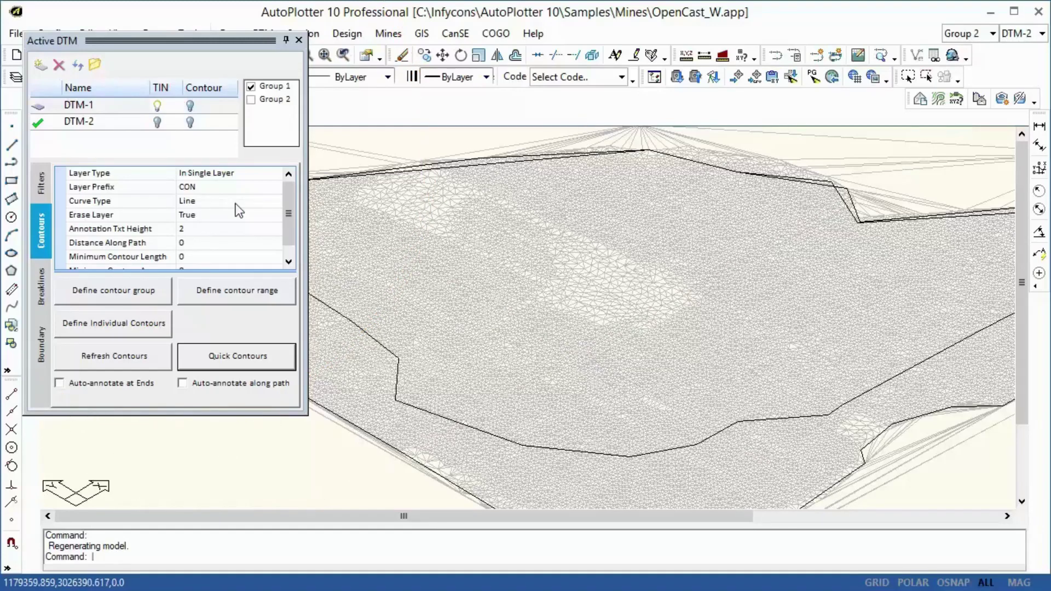
Step: Review the contours of DTM-1 and the triangulation and contours of DTM-2, and leave both surfaces hidden
click(190, 105)
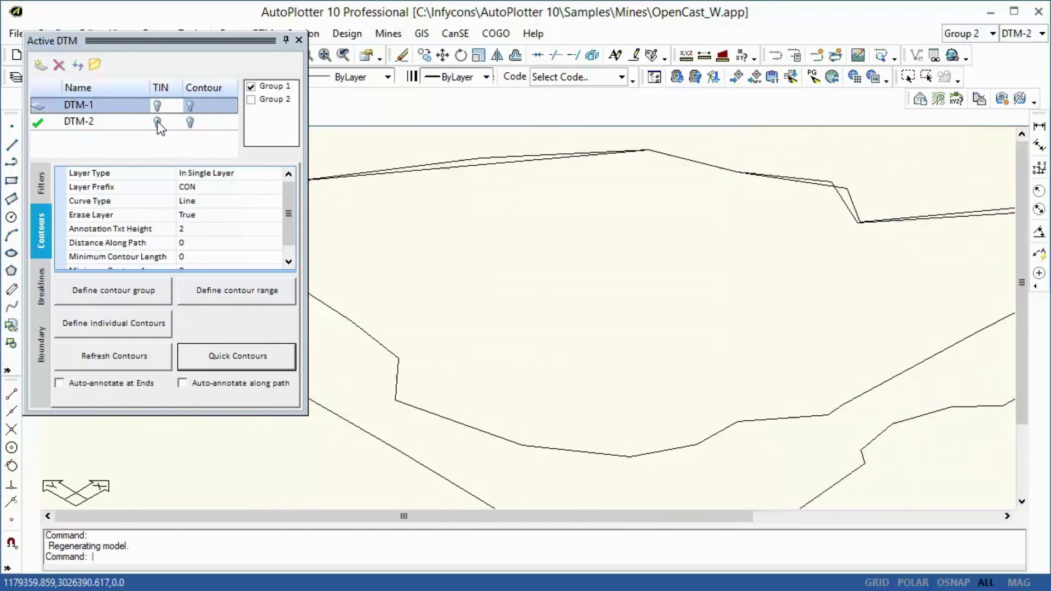
click(157, 121)
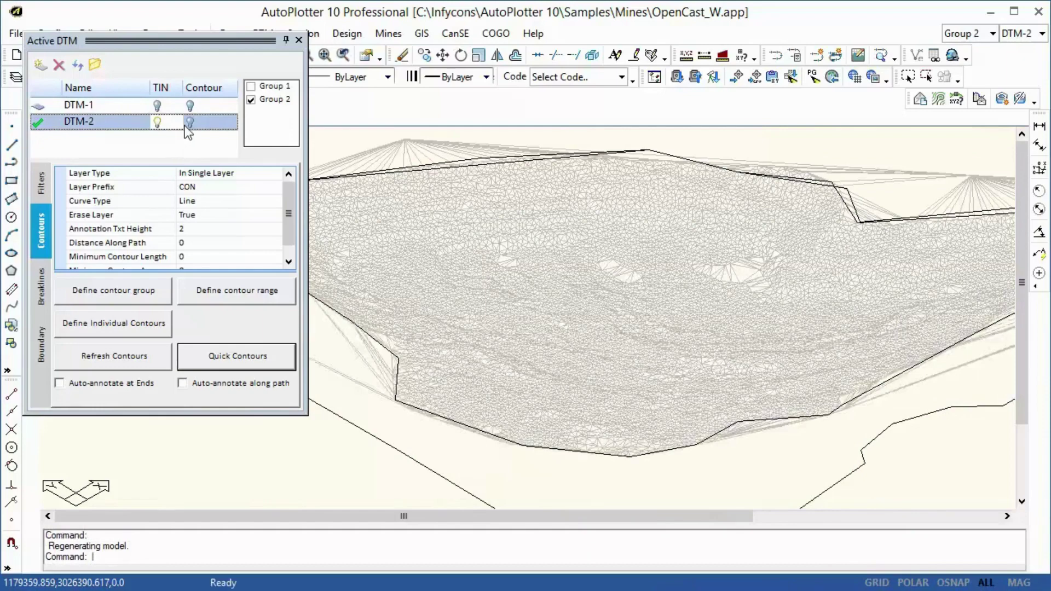
click(191, 121)
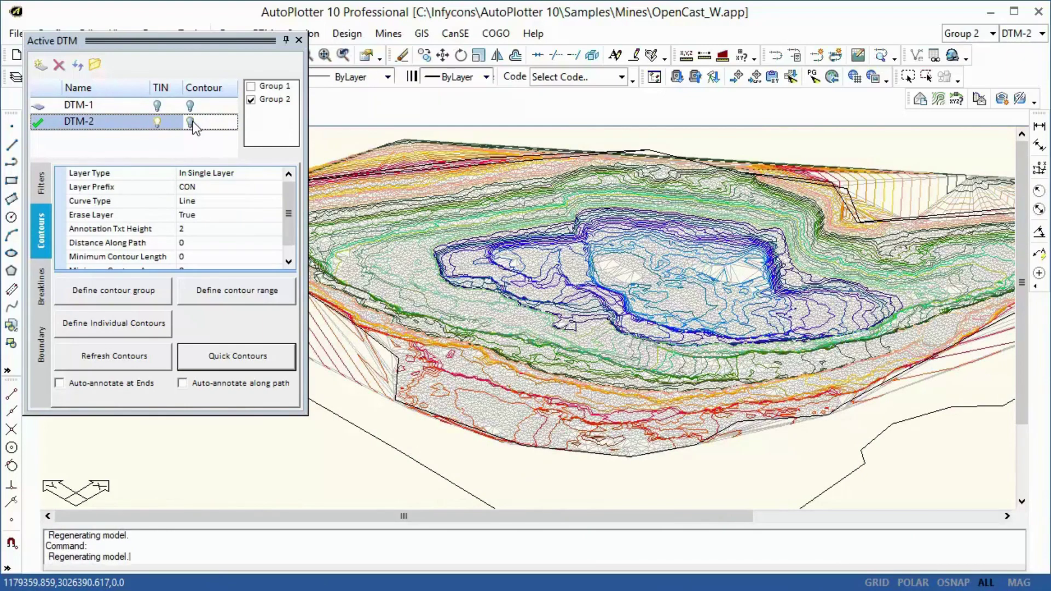
click(156, 123)
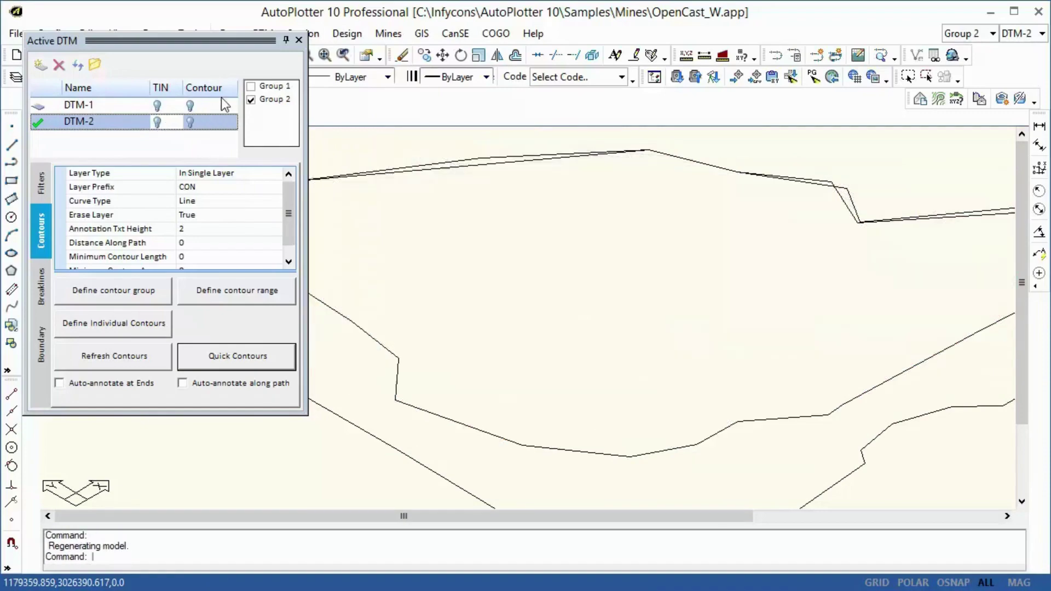
Step: Merge source DTM-2 into reference DTM-1 with DTM Operations, using the closed pit outline as the common boundary
drag(215, 42, 219, 70)
click(263, 34)
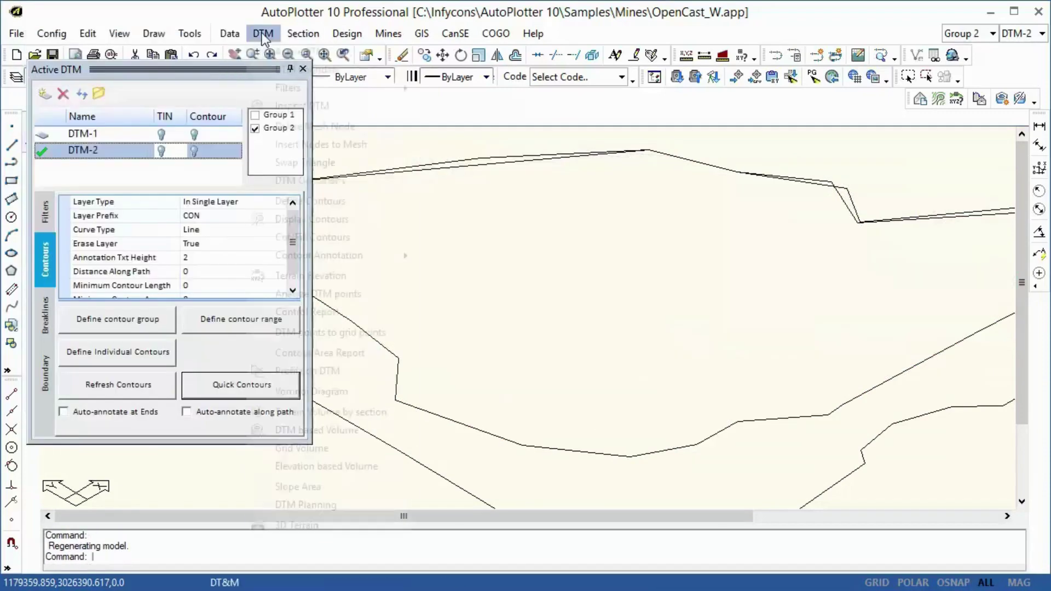
click(328, 181)
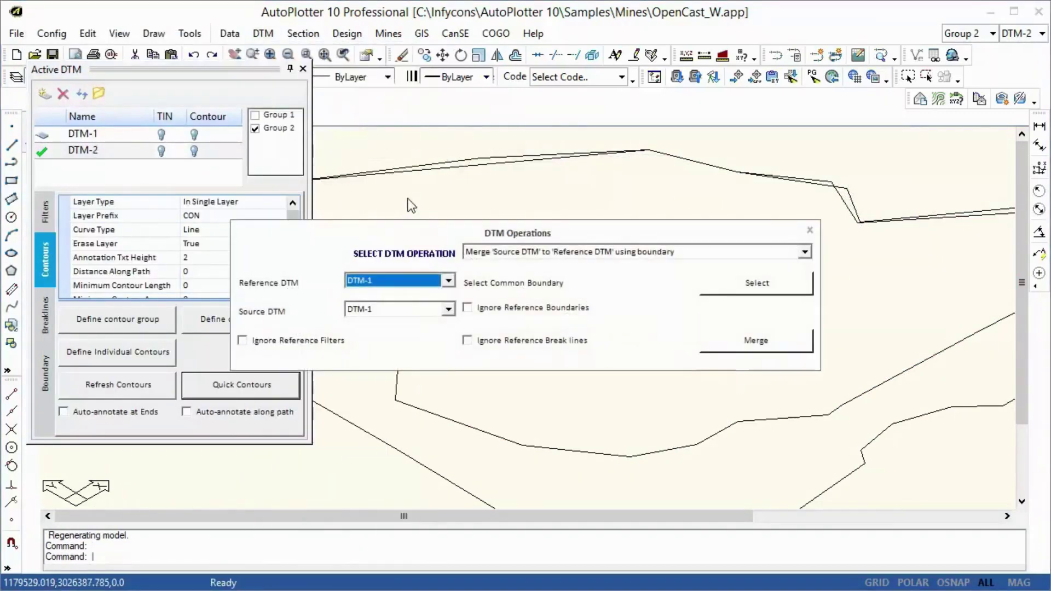
click(433, 316)
click(418, 334)
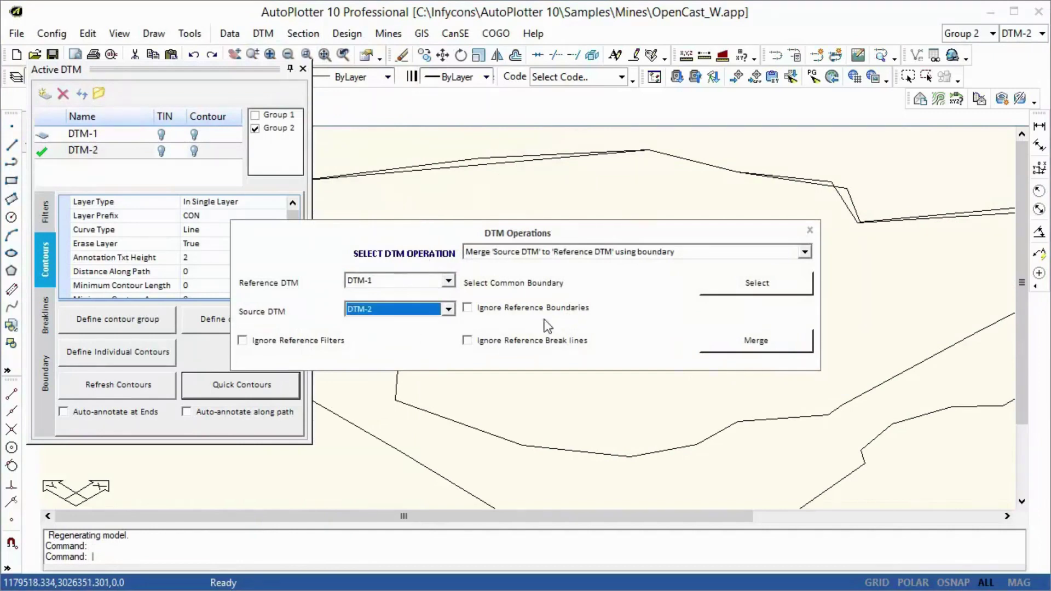
click(731, 287)
click(597, 455)
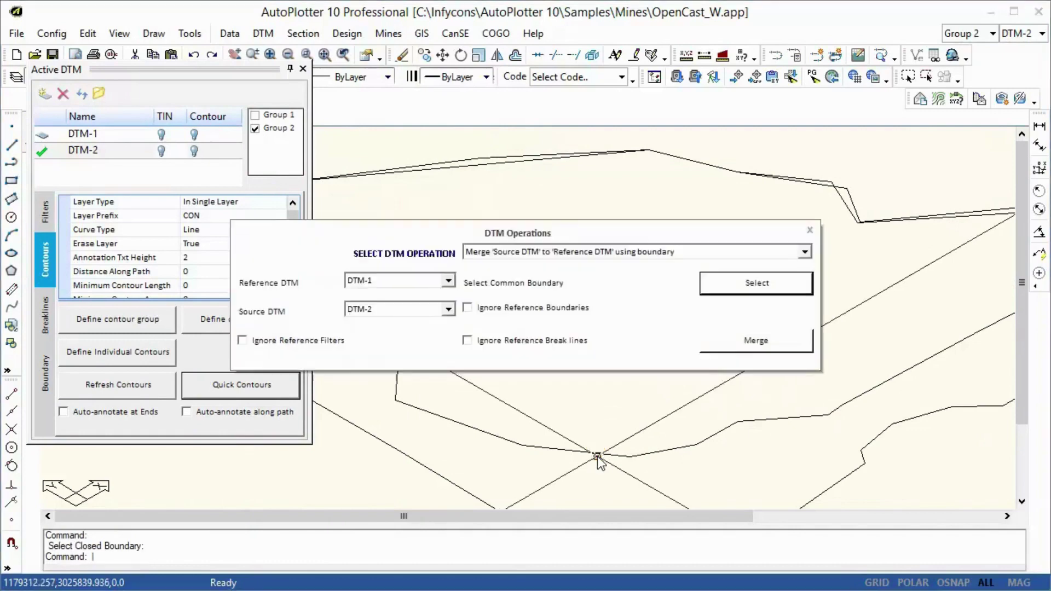
click(757, 343)
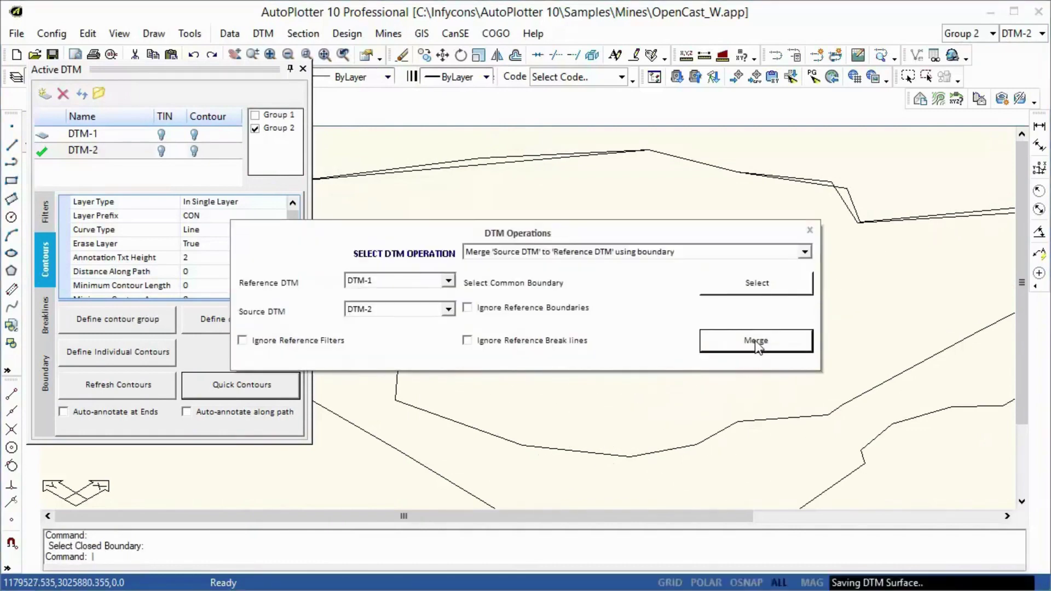
click(810, 231)
click(303, 68)
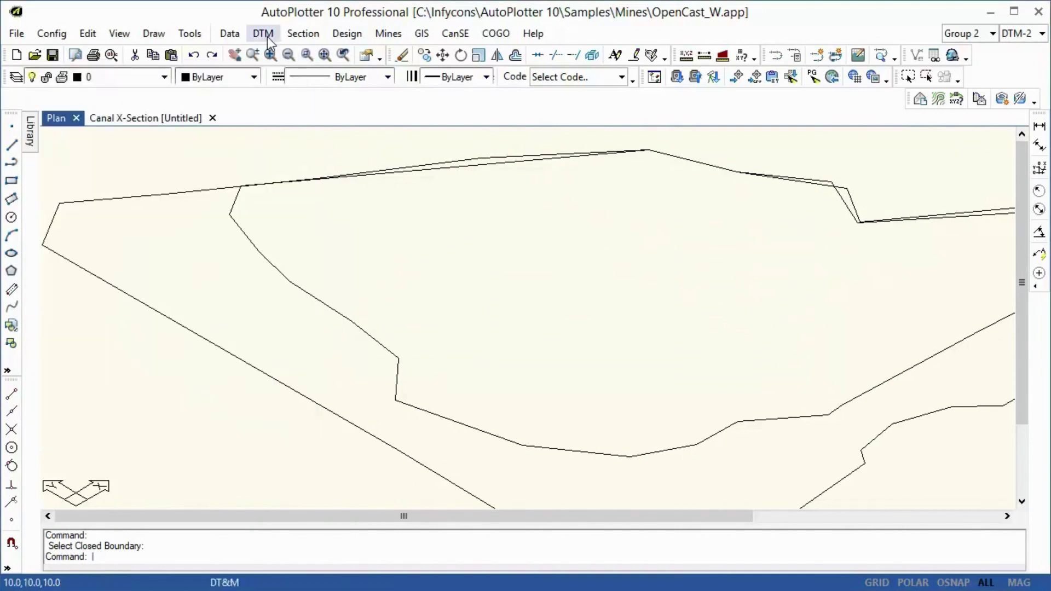
Step: Display the triangulation of the merged surface DTM-3 and generate quick contours for it
click(267, 34)
click(279, 51)
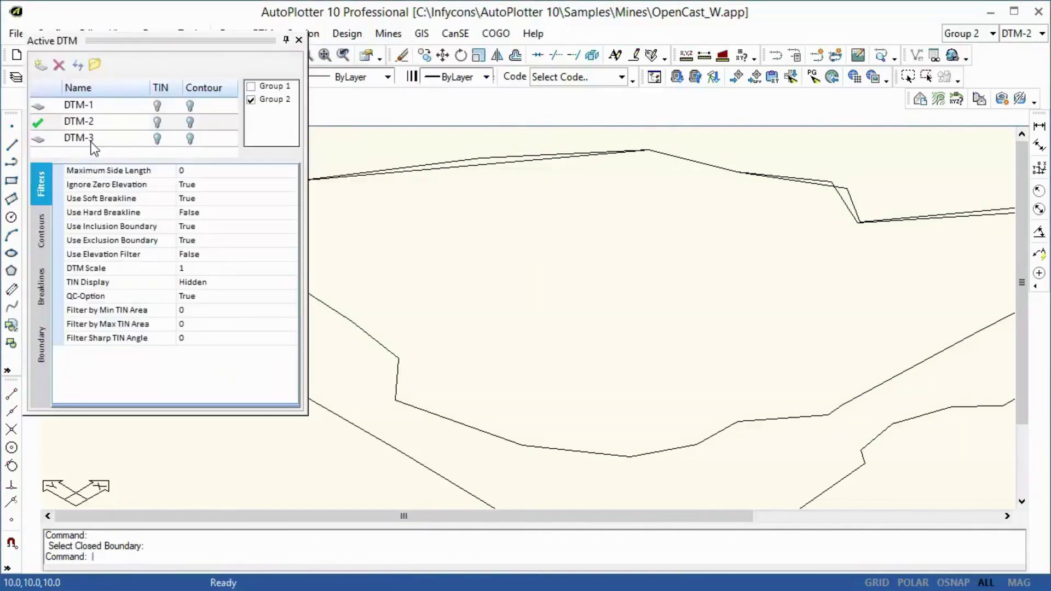
click(92, 140)
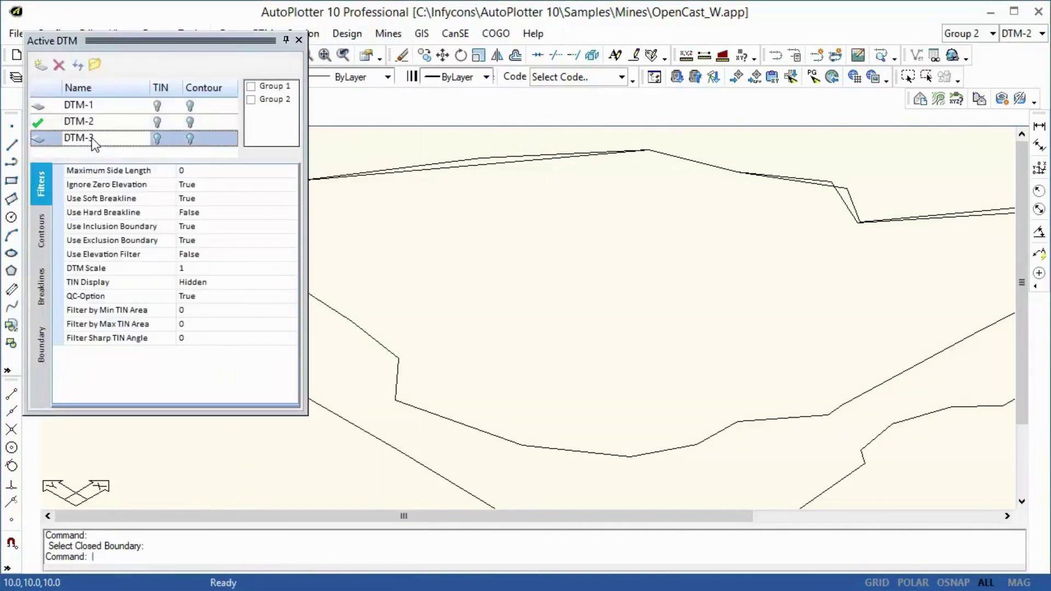
click(90, 137)
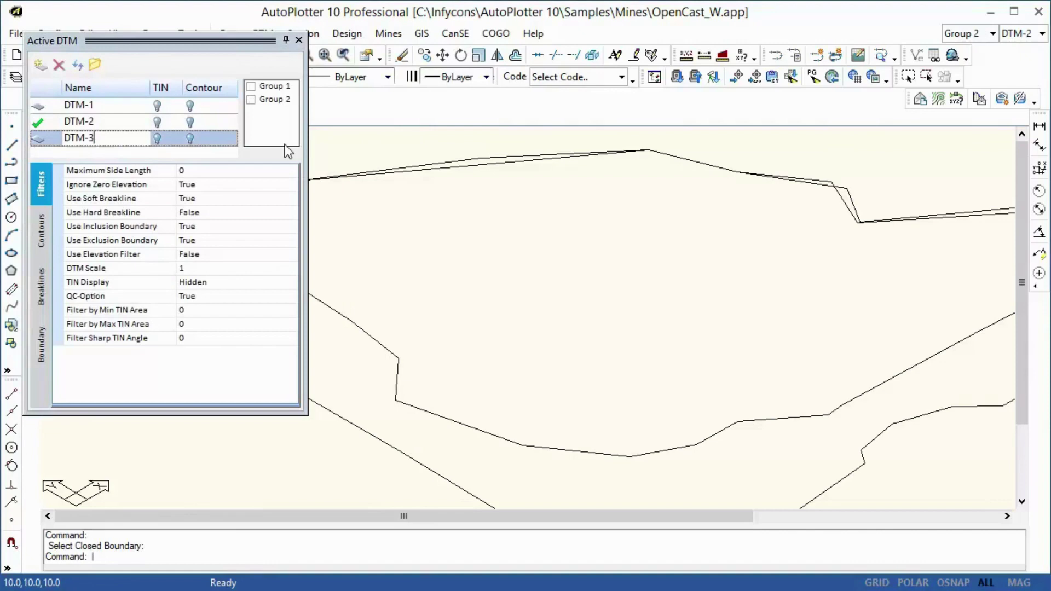
click(158, 138)
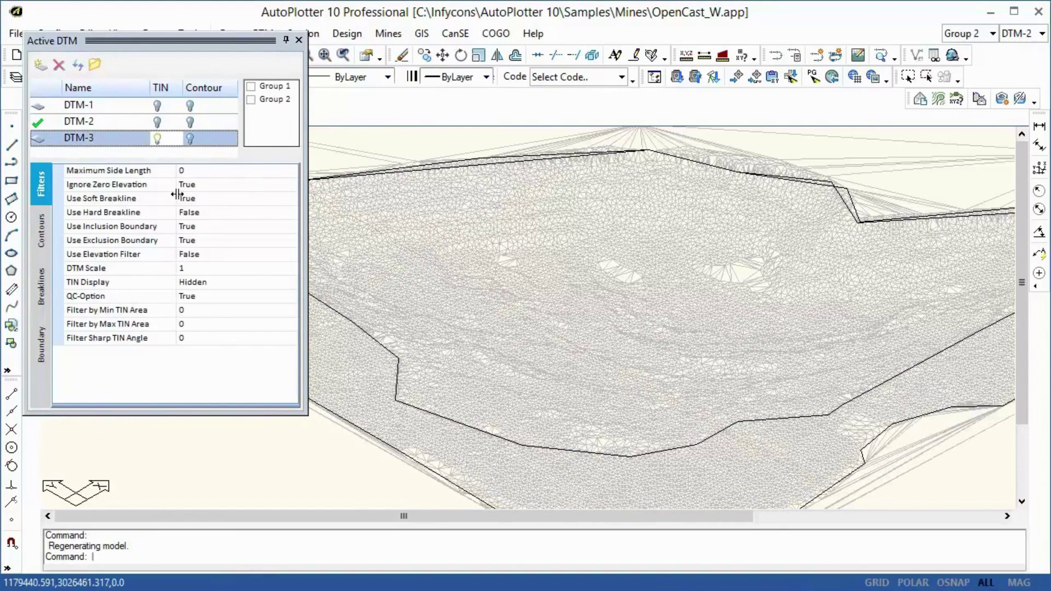
click(41, 237)
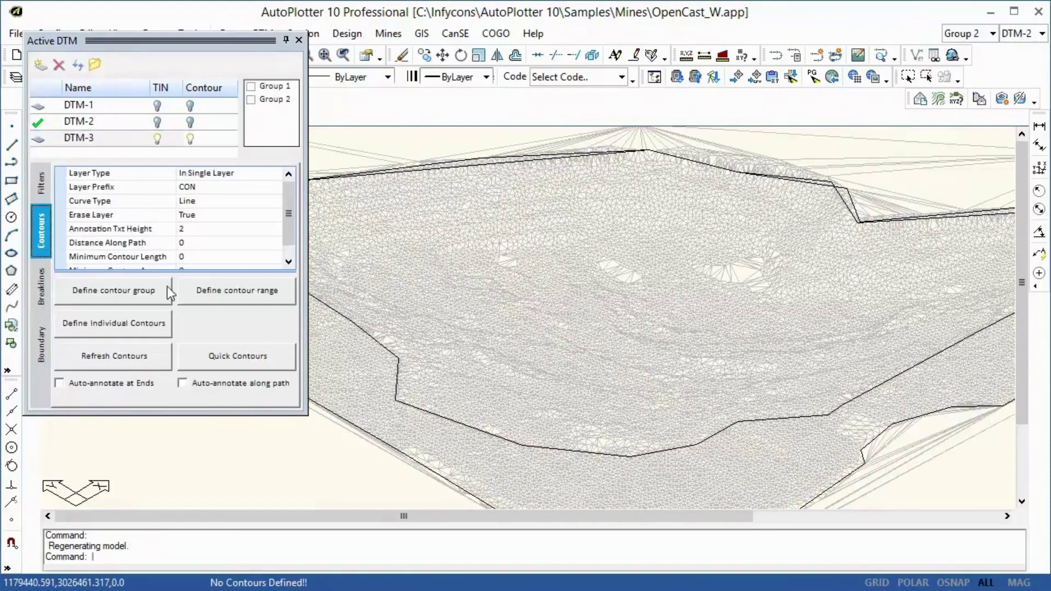
click(239, 355)
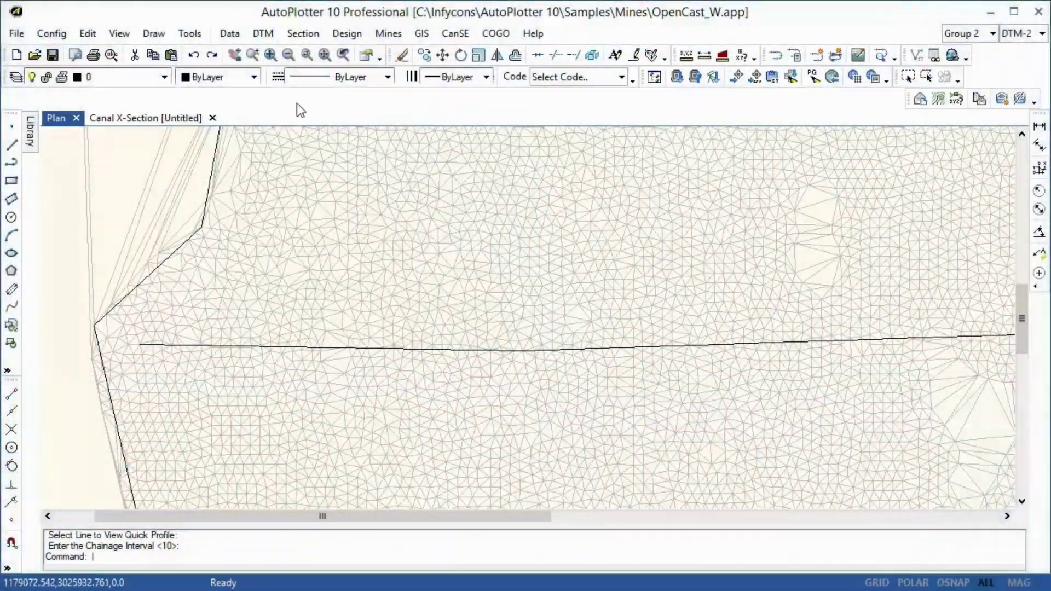
Step: Create a Profile on DTM along the long line crossing the merged surface, using a chainage interval of 10
click(262, 34)
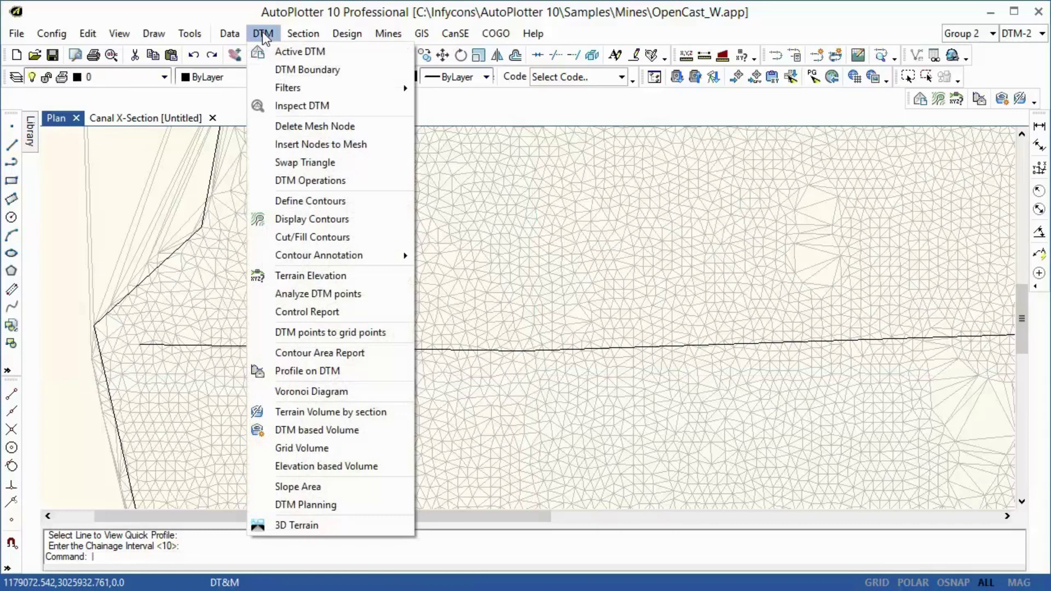
click(345, 371)
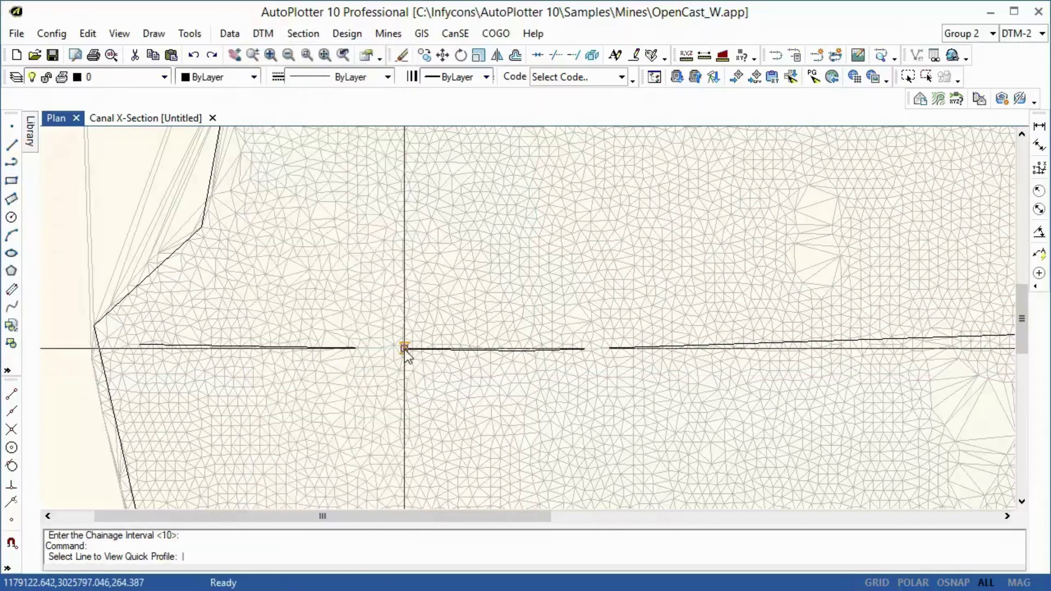
scroll(325, 351, up, 3)
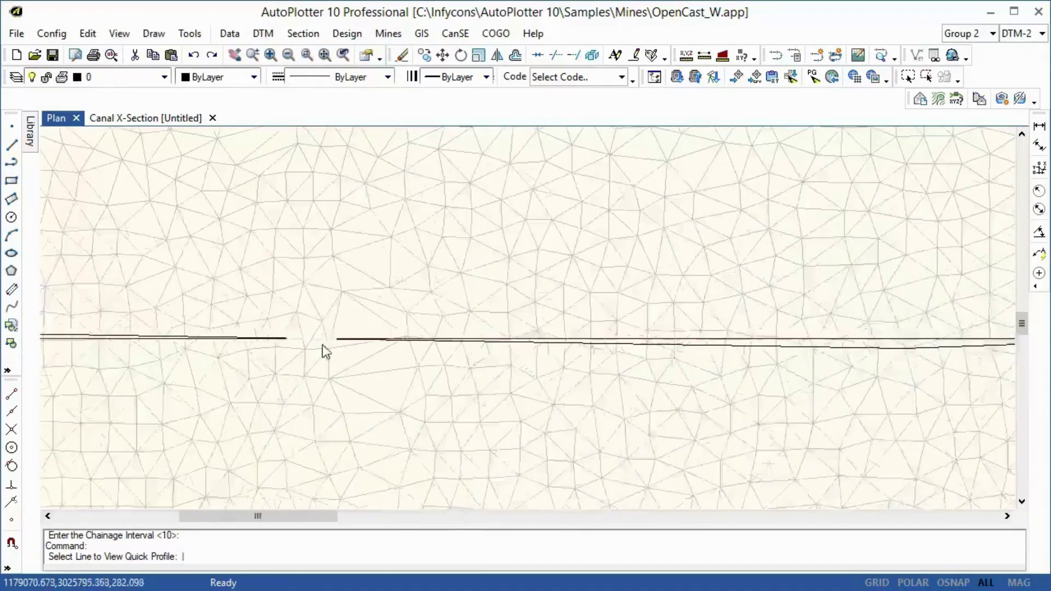
click(350, 337)
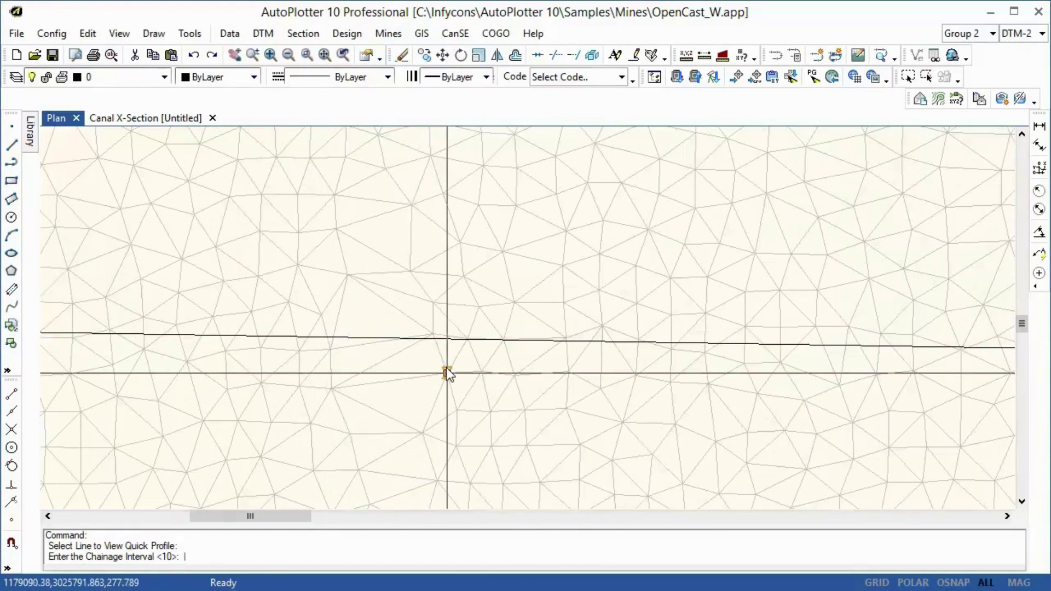
key(Return)
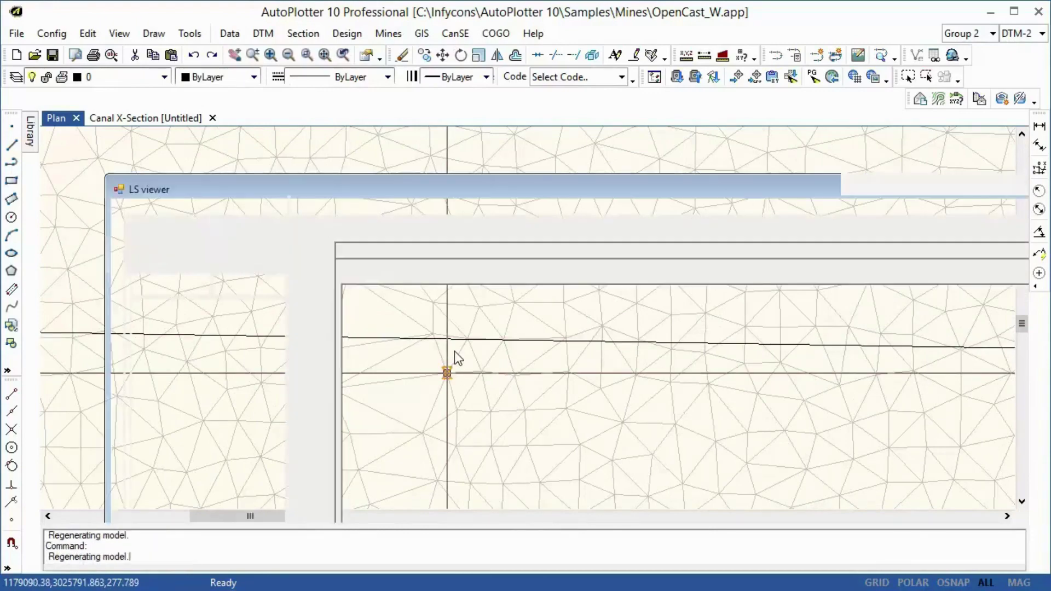
Step: Examine the ground profile in the LS viewer and set its chainage interval to 20
scroll(448, 344, up, 3)
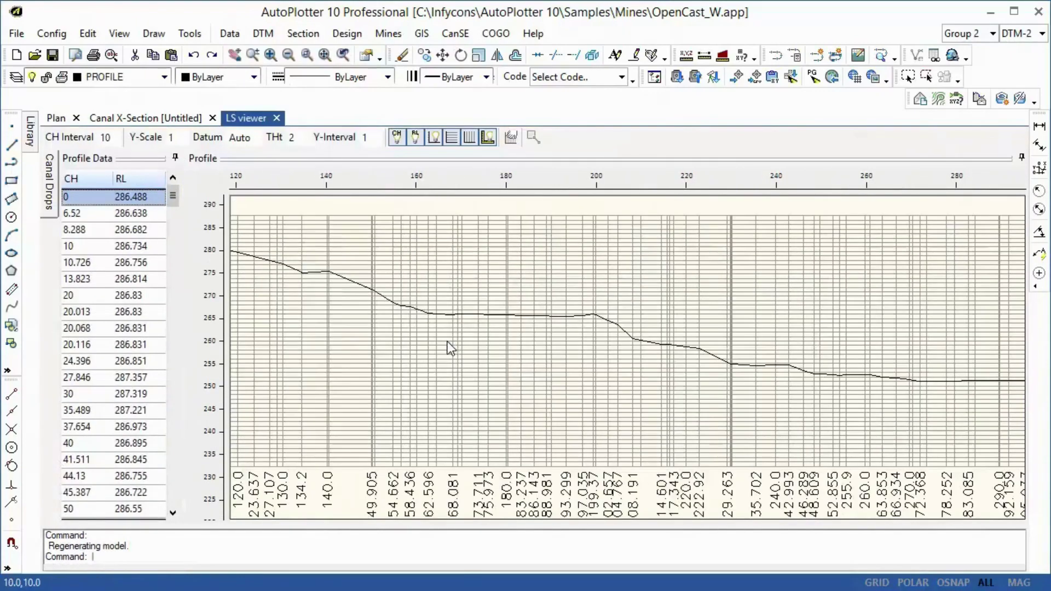
scroll(503, 382, down, 2)
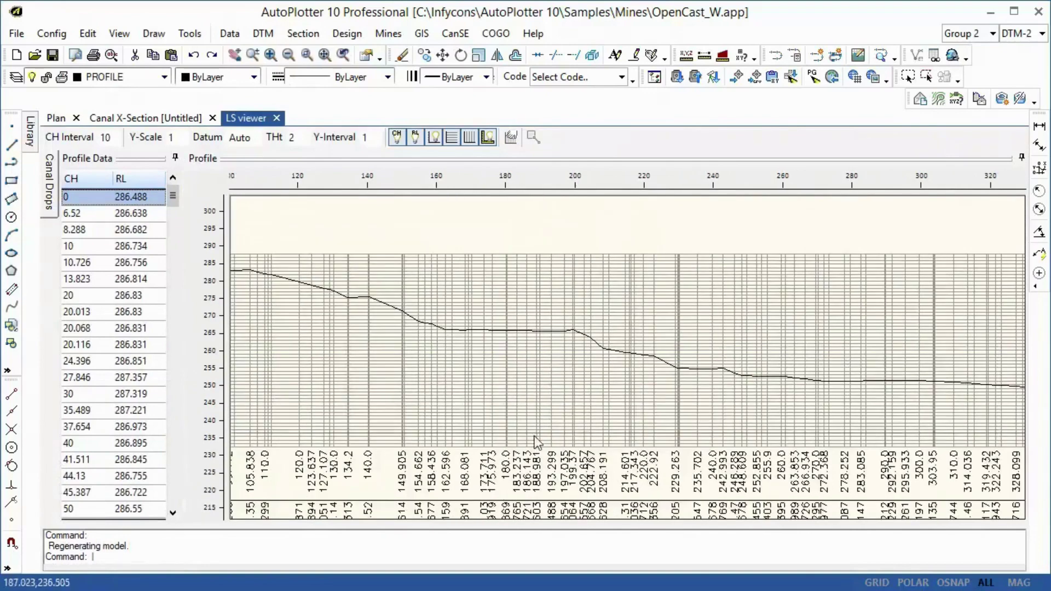
scroll(495, 328, down, 3)
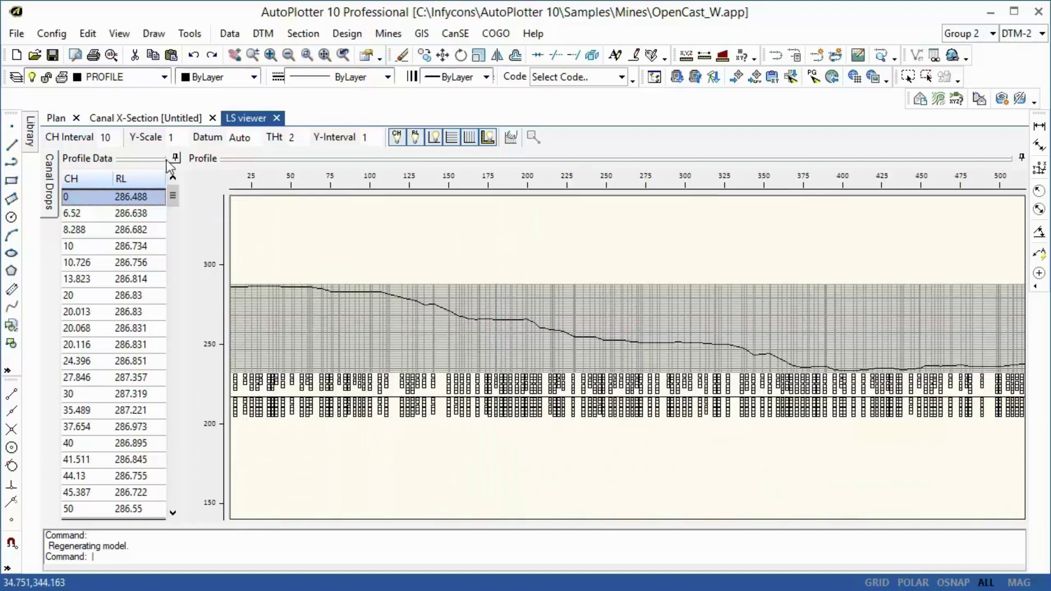
double_click(114, 140)
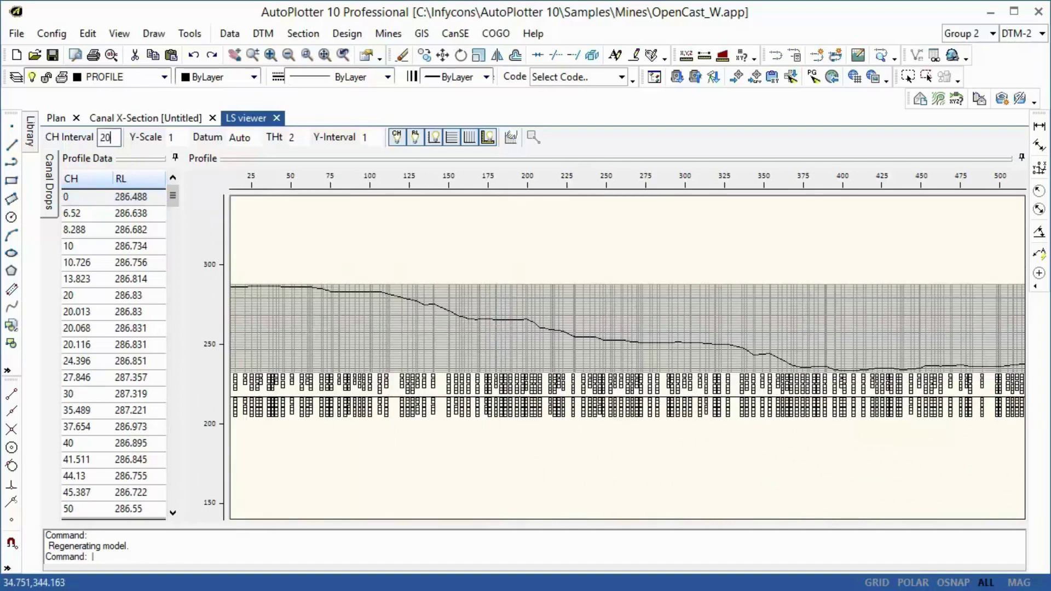
key(Tab)
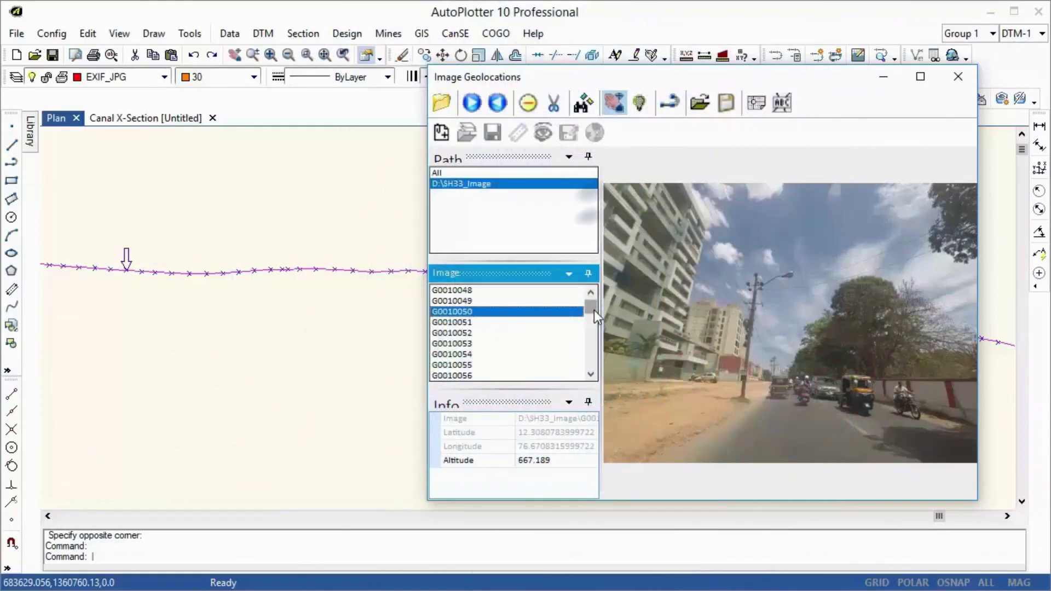
Step: Browse the geotagged road photos G0010051 to G0010054 and follow each one's location along the route in the plan
mouse_move(594, 311)
mouse_down()
mouse_move(592, 347)
mouse_move(596, 301)
mouse_up()
scroll(495, 357, down, 4)
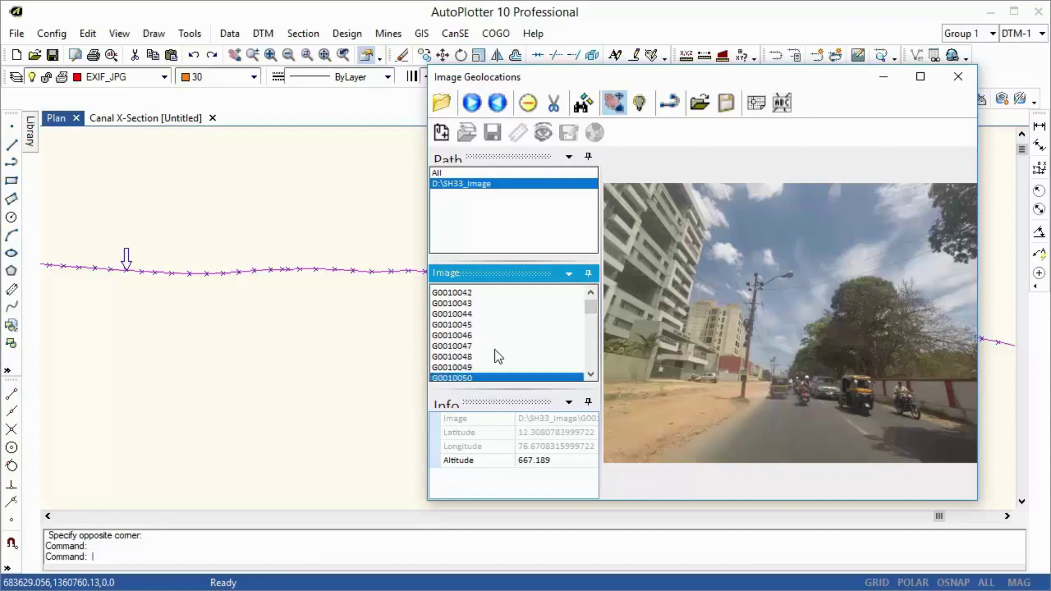
scroll(495, 350, down, 1)
click(469, 355)
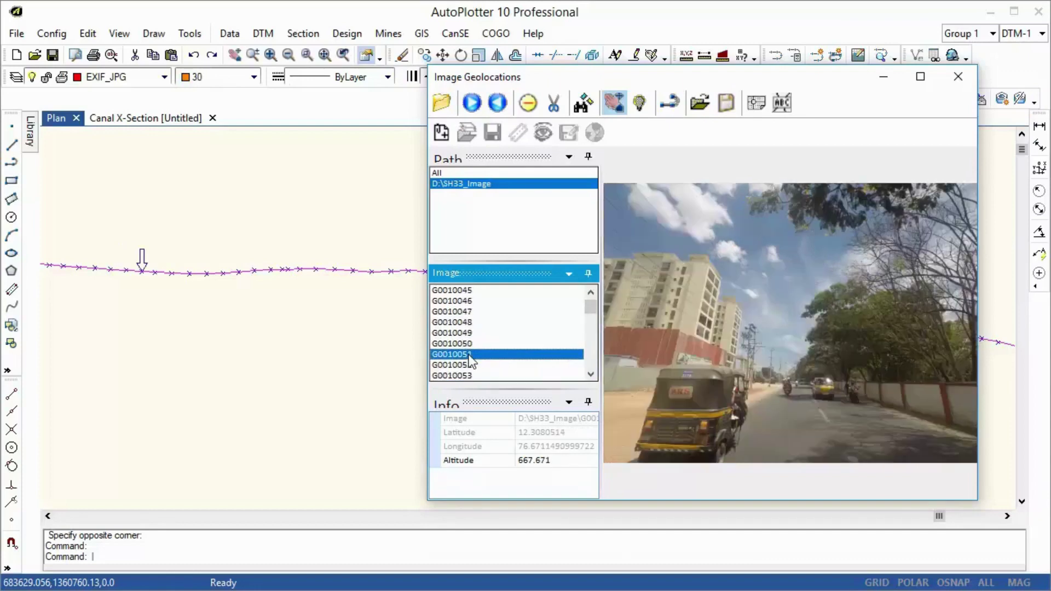
click(469, 366)
scroll(469, 356, down, 2)
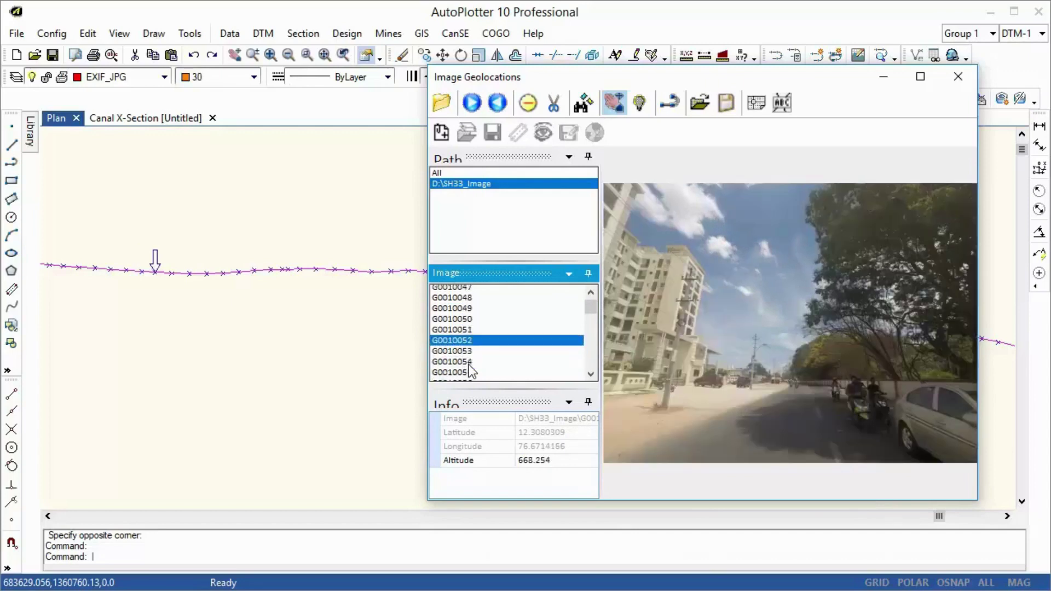
click(468, 344)
scroll(468, 343, down, 2)
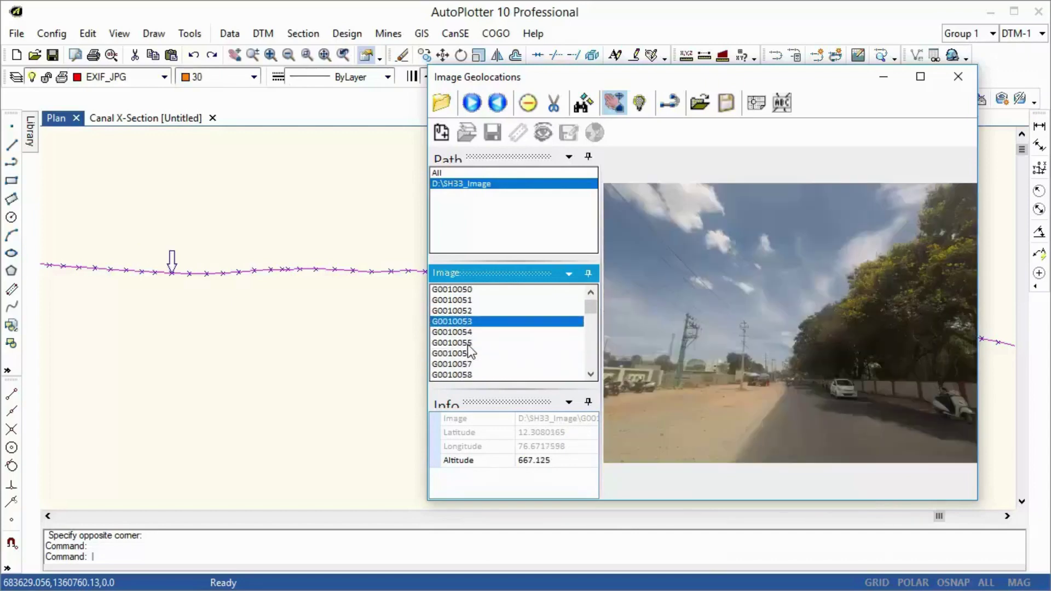
click(466, 323)
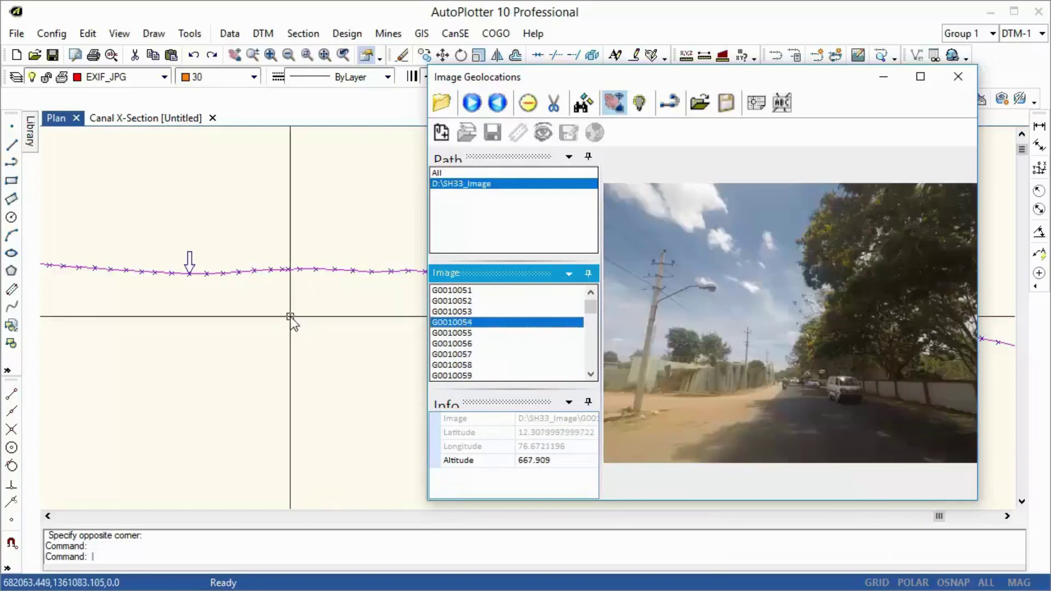
click(291, 315)
click(171, 237)
right_click(233, 335)
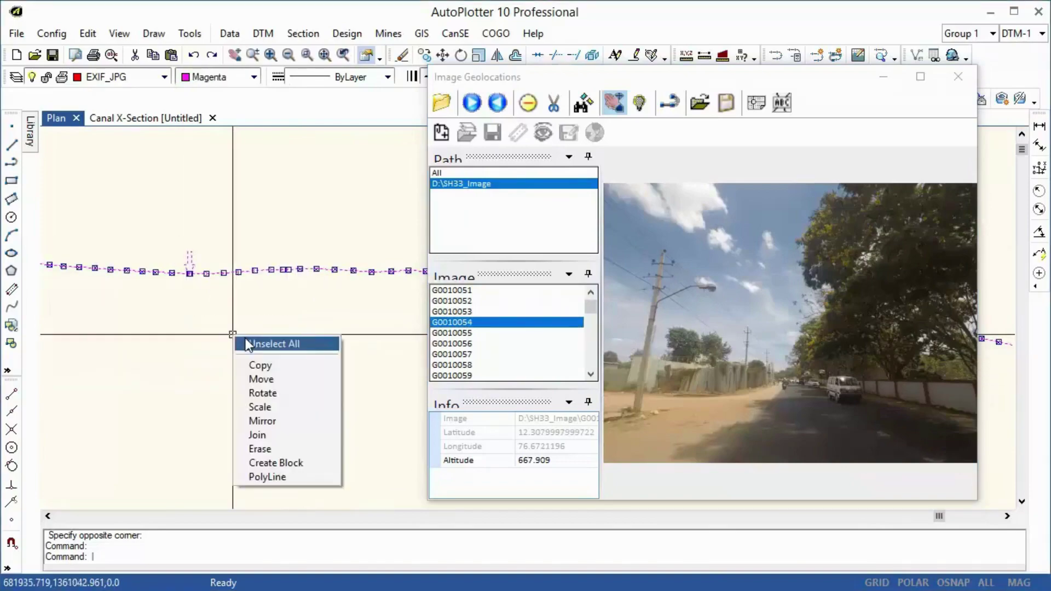
click(247, 343)
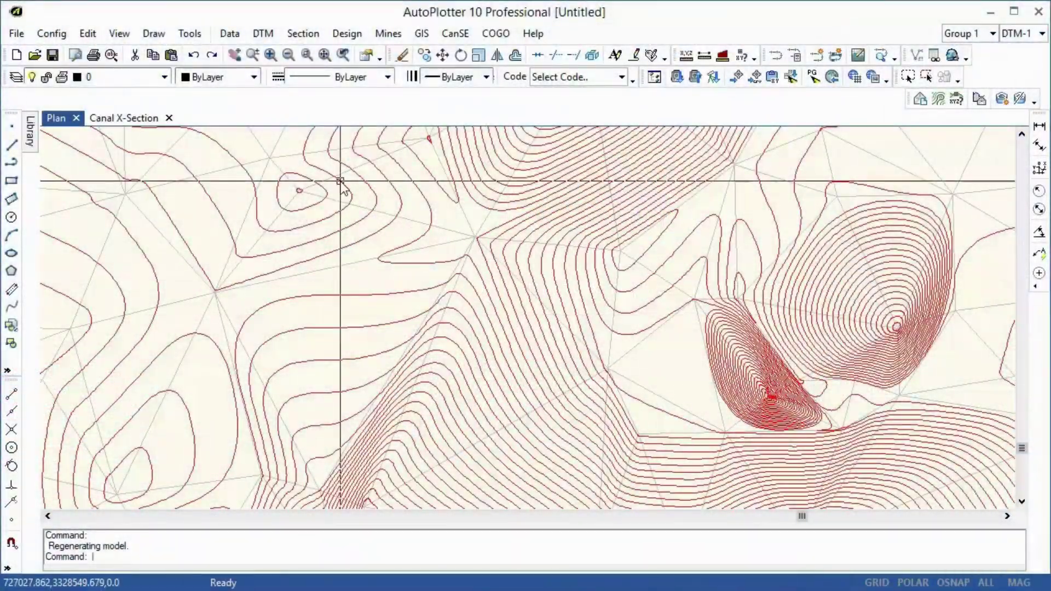
Step: Use Swap Triangle to define segments to swap, including one from the node west of the two contour cones to the node north of them
click(262, 34)
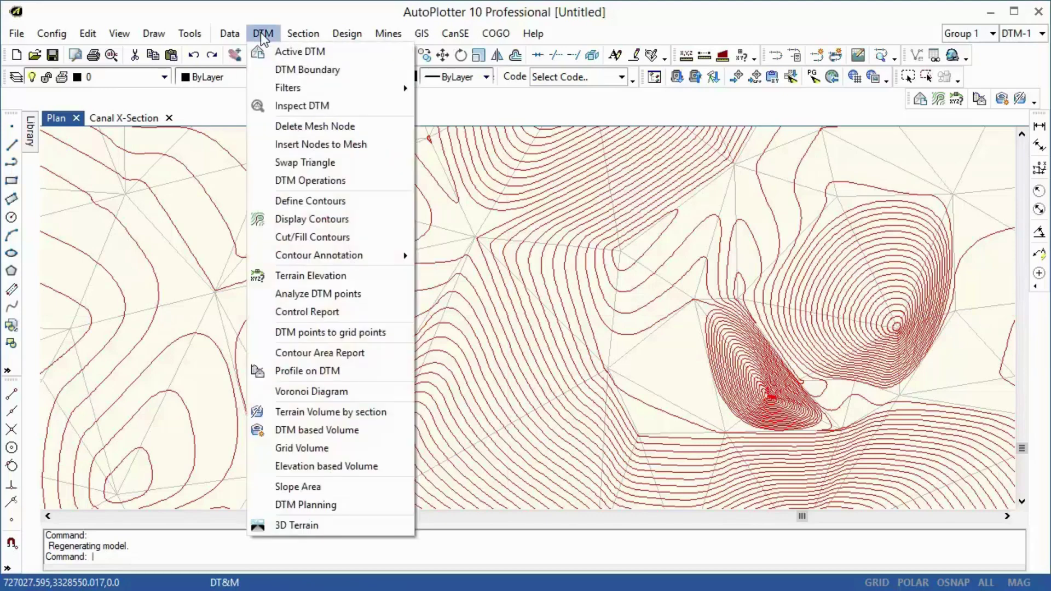
click(333, 162)
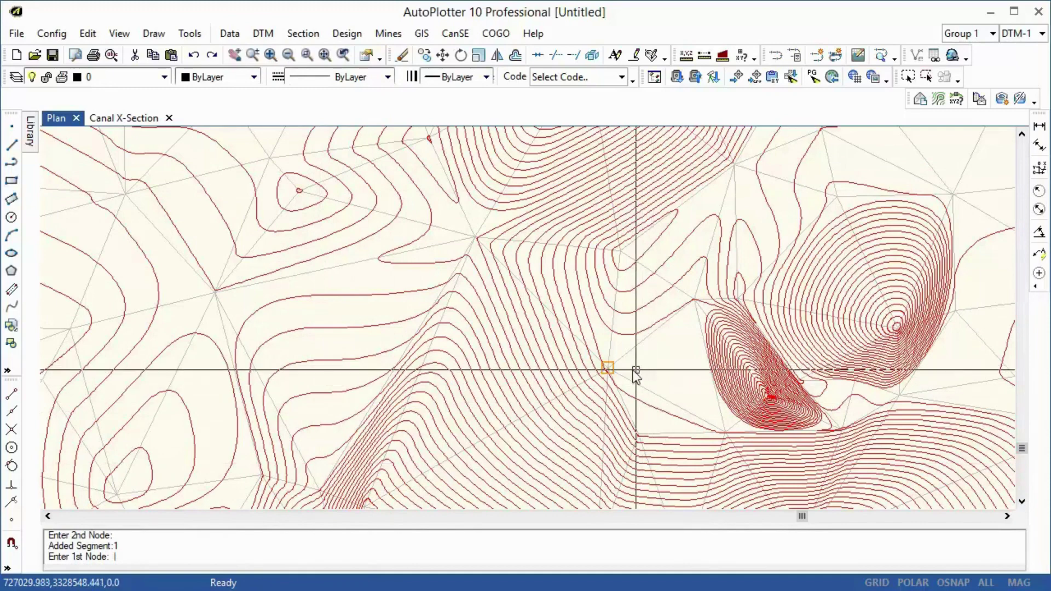
click(607, 368)
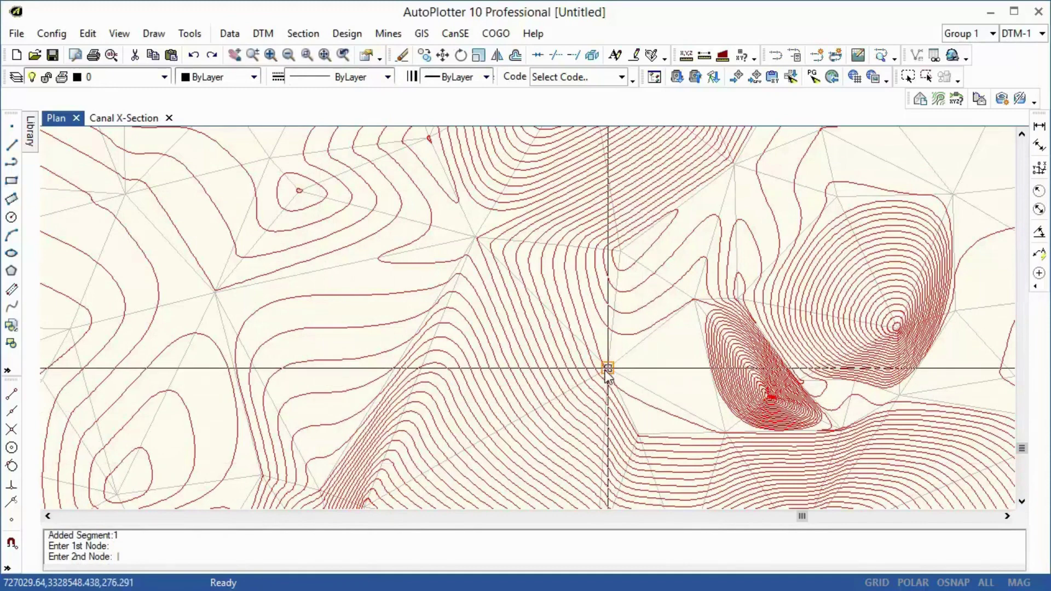
click(734, 163)
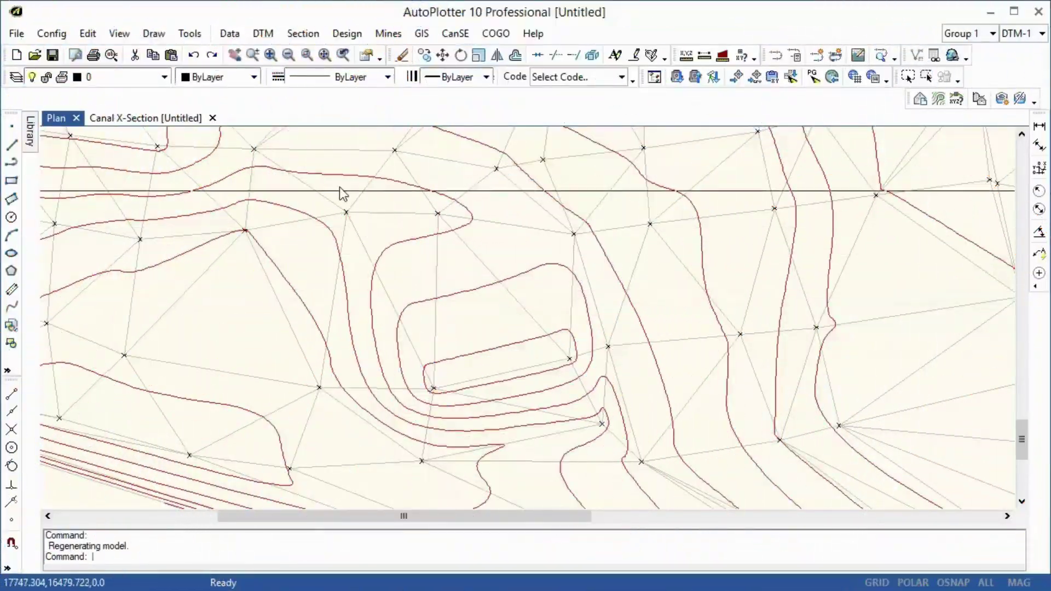
Step: Delete the two mesh nodes at the ends of the elongated innermost contour from the triangulation
click(263, 34)
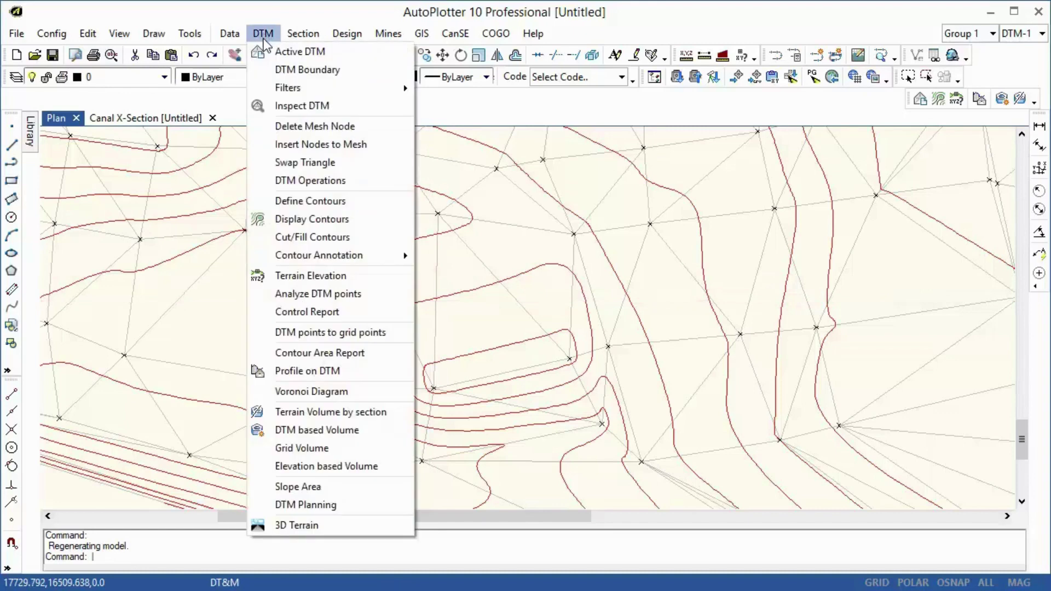
click(315, 127)
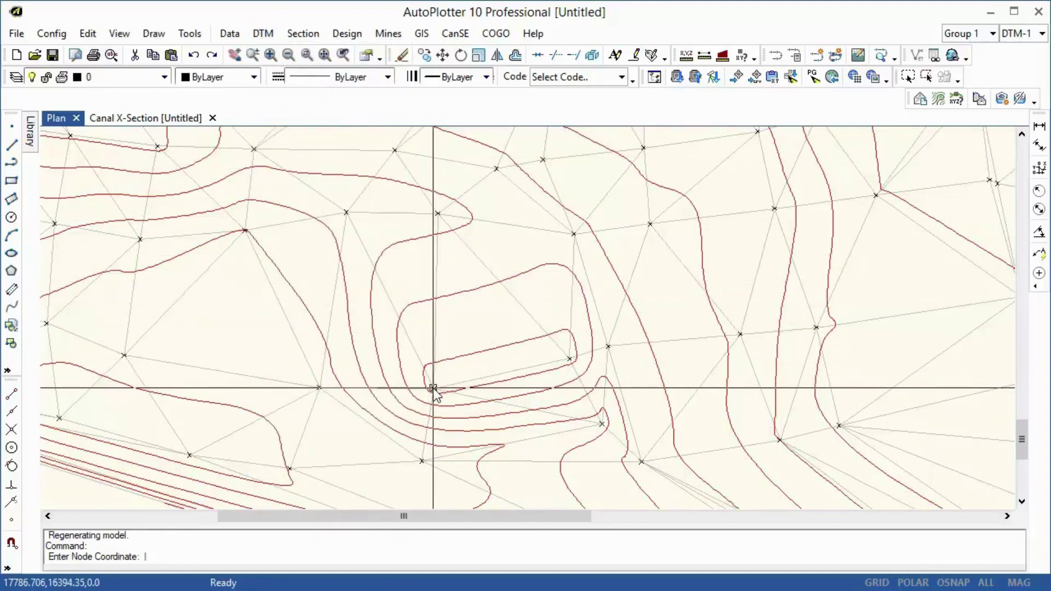
click(570, 359)
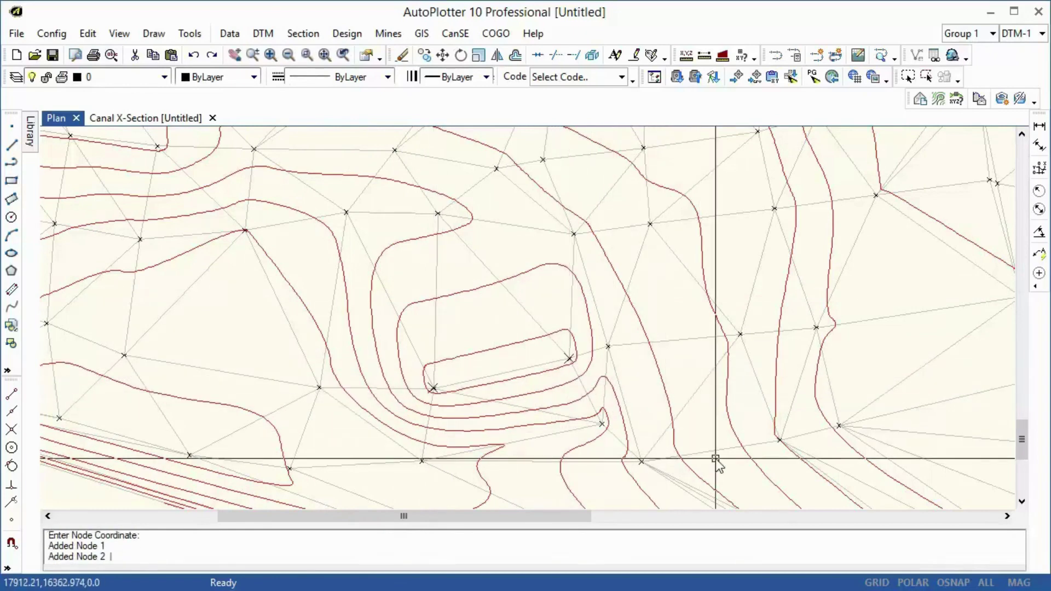
key(Return)
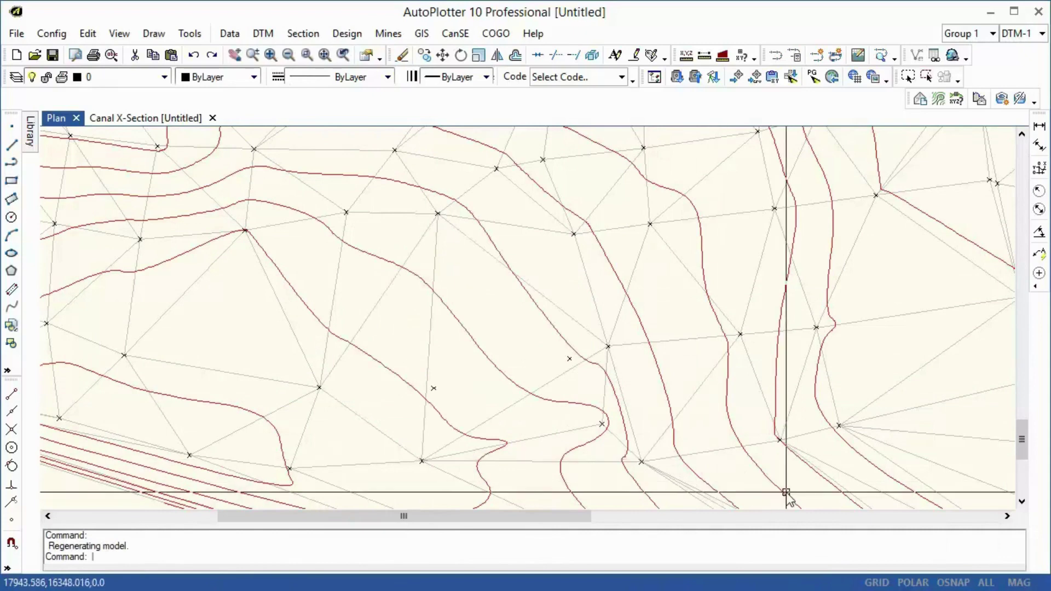